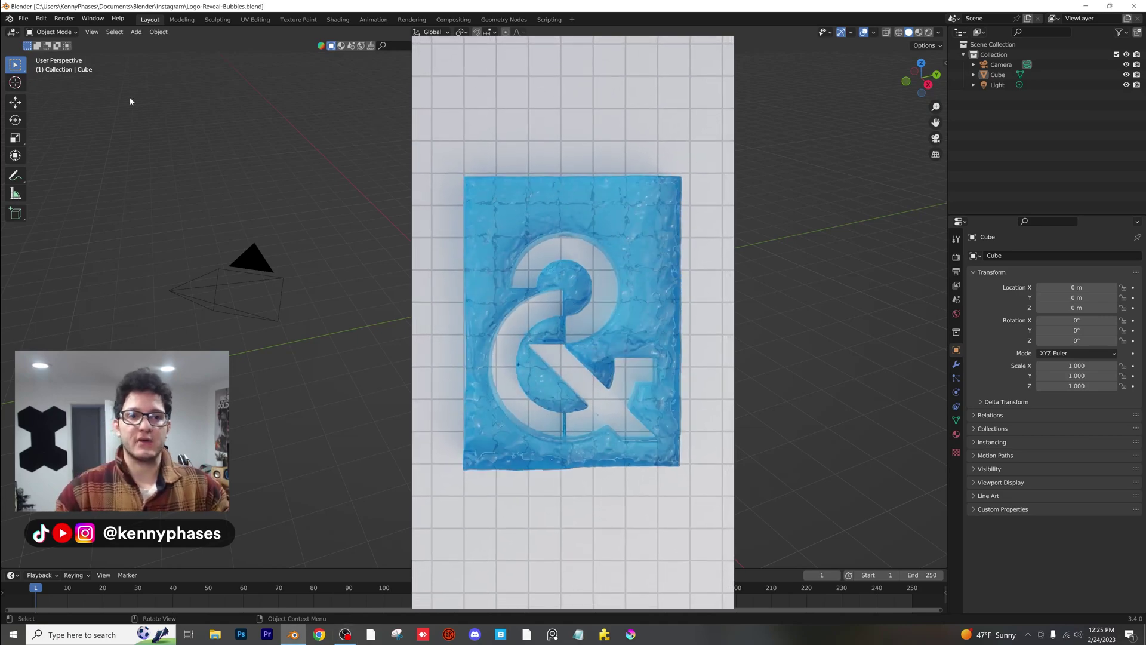
Step: Open Cloth-Press.blend from the Instagram folder and display its viewport in rendered shading
click(24, 18)
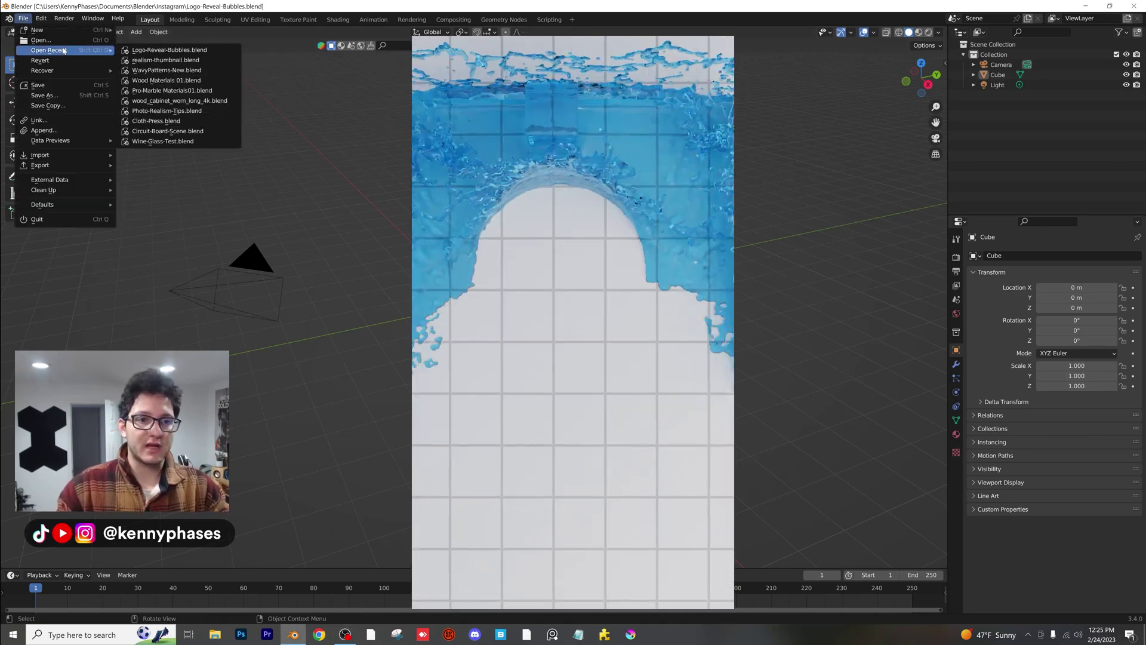
click(40, 40)
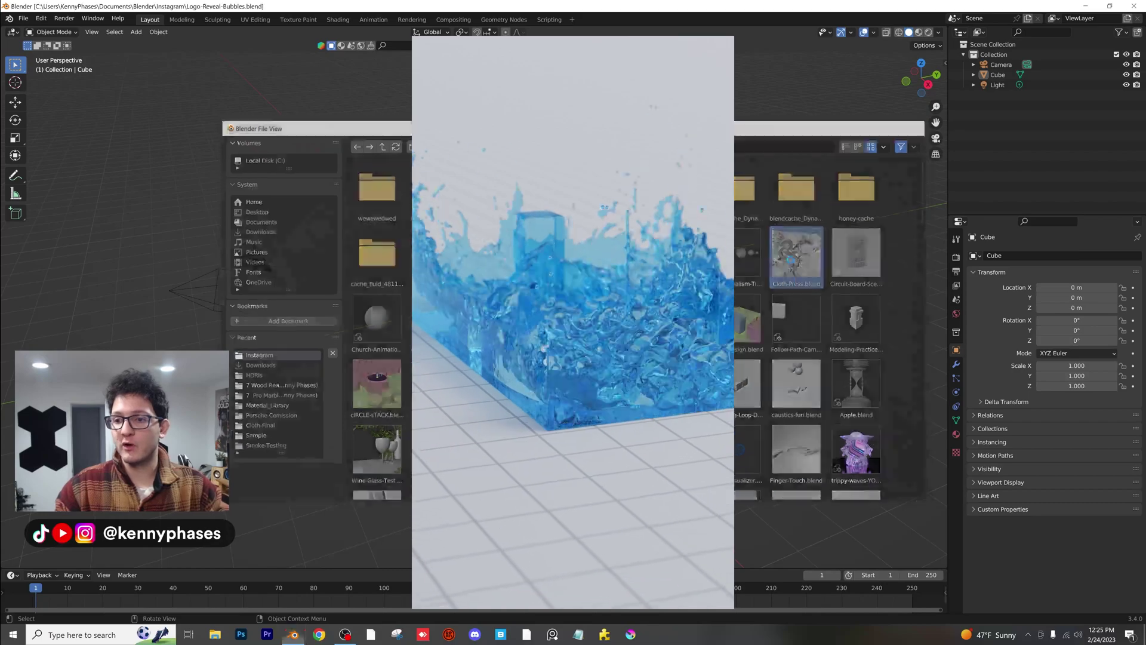
double_click(783, 266)
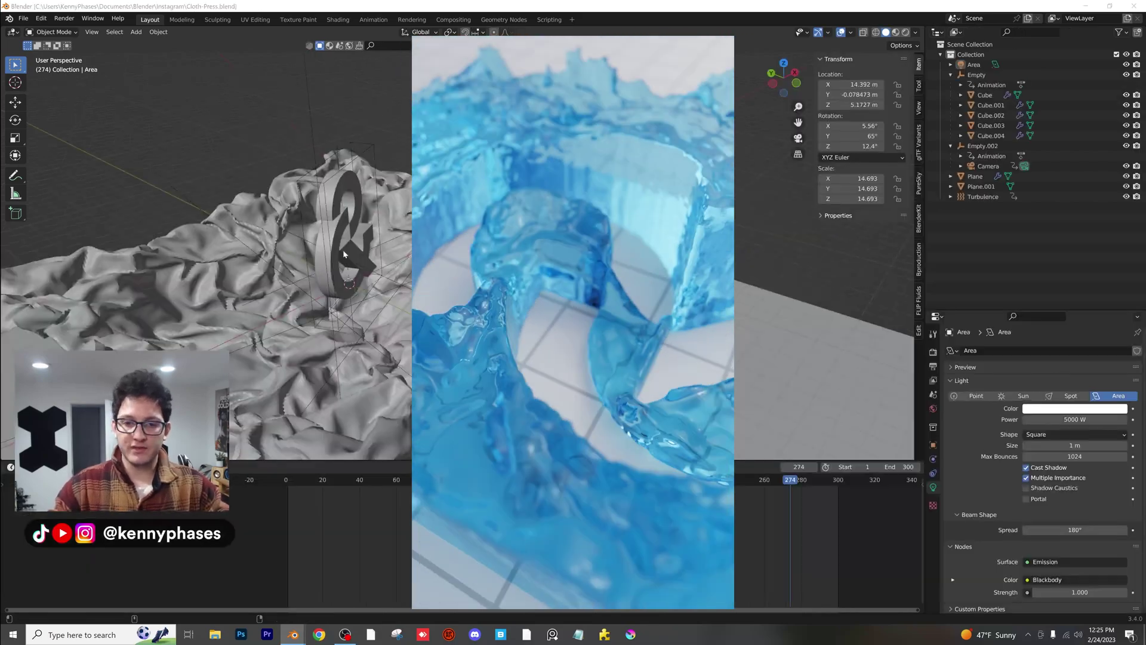
middle_drag(332, 397, 385, 234)
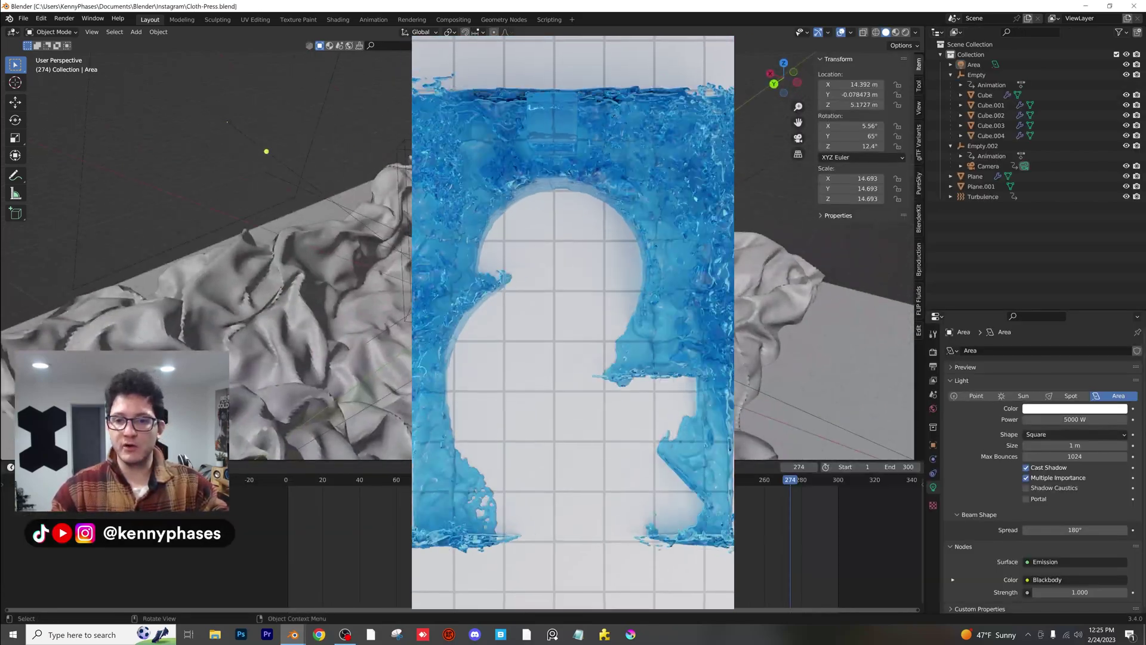
key(shift+z)
scroll(359, 269, up, 8)
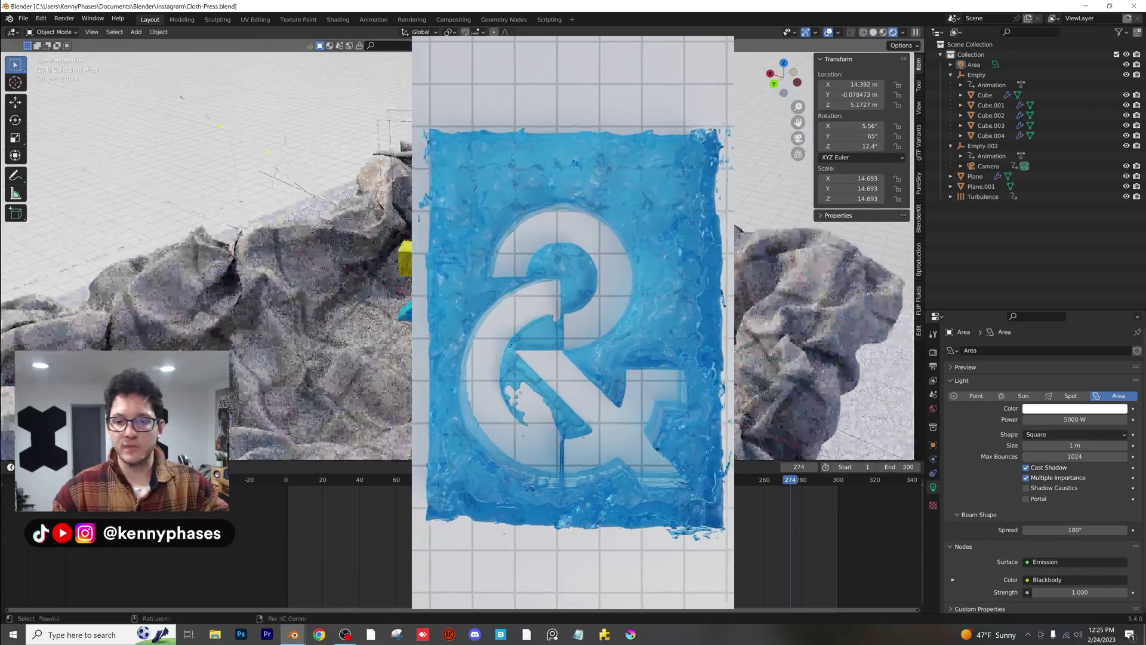
Step: Select the first empty together with all its child logo cubes and copy them
click(358, 406)
scroll(358, 268, down, 6)
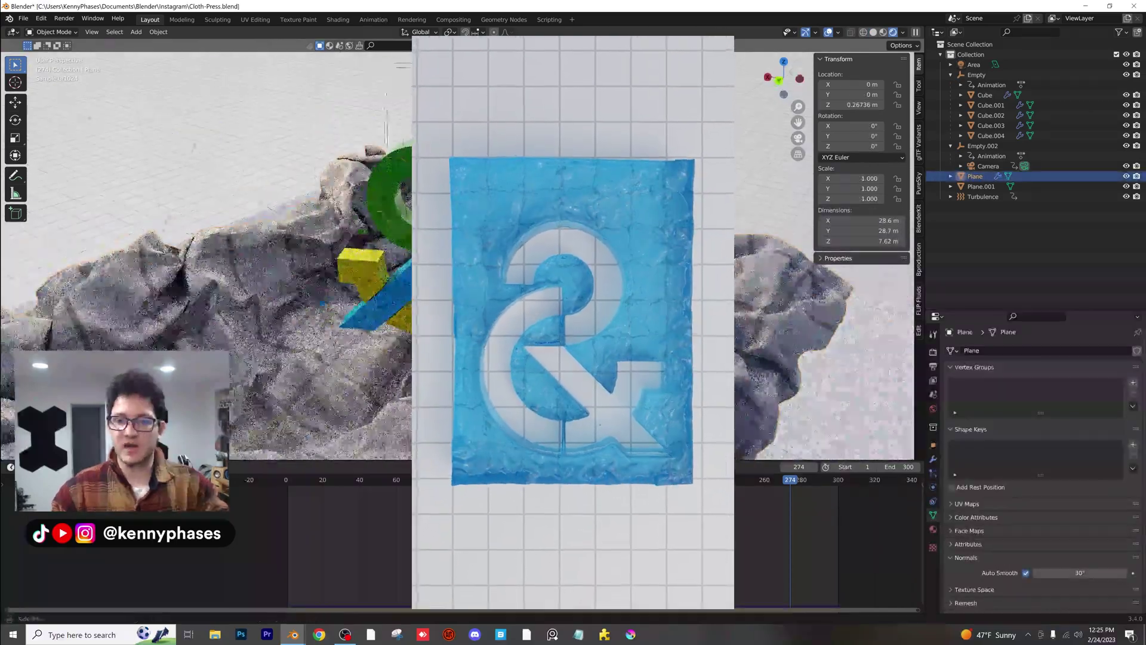
middle_drag(358, 335, 373, 281)
click(983, 146)
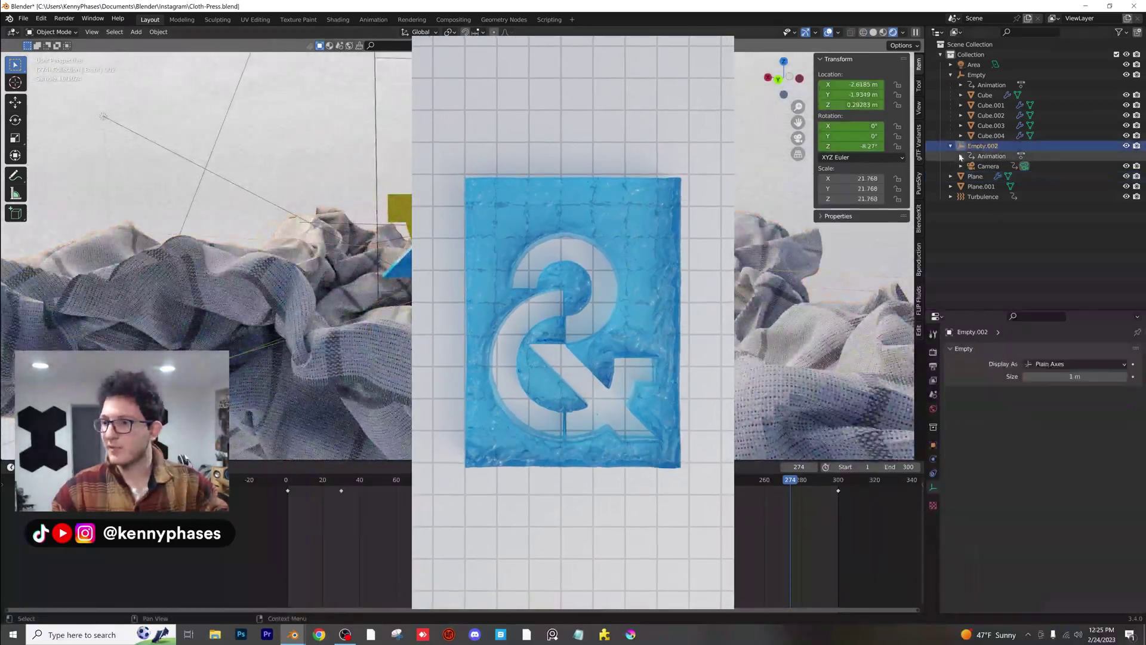
click(976, 75)
shift+click(988, 137)
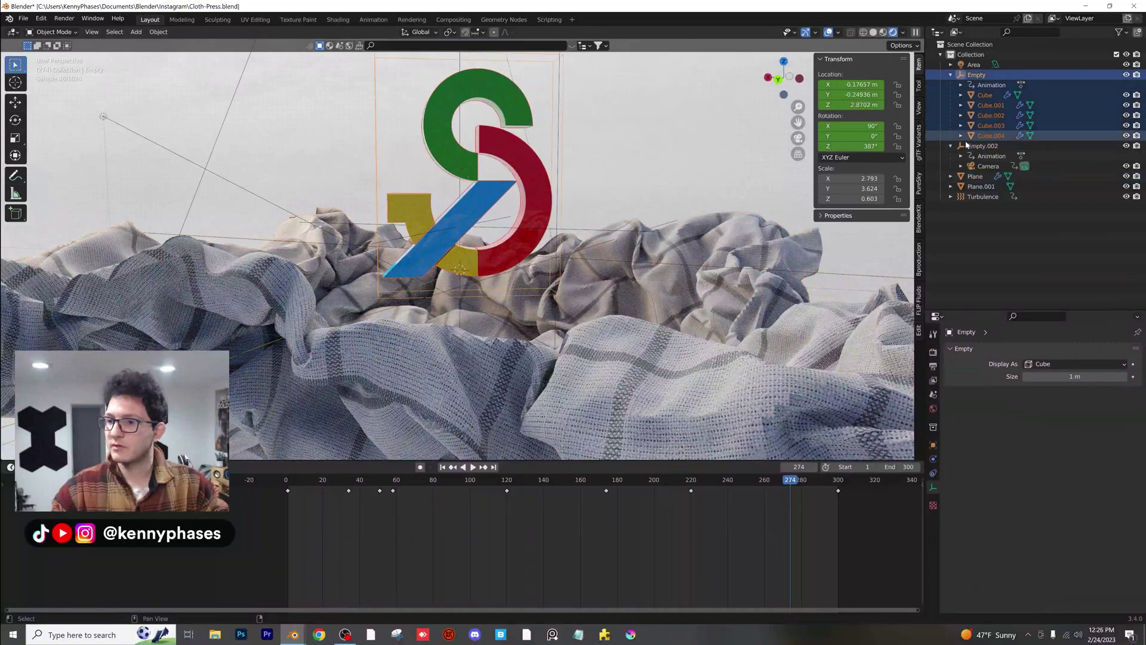
Step: Reopen Logo-Reveal-Bubbles.blend, saving the changes to Cloth-Press.blend, and paste the copied logo objects into the scene
click(23, 19)
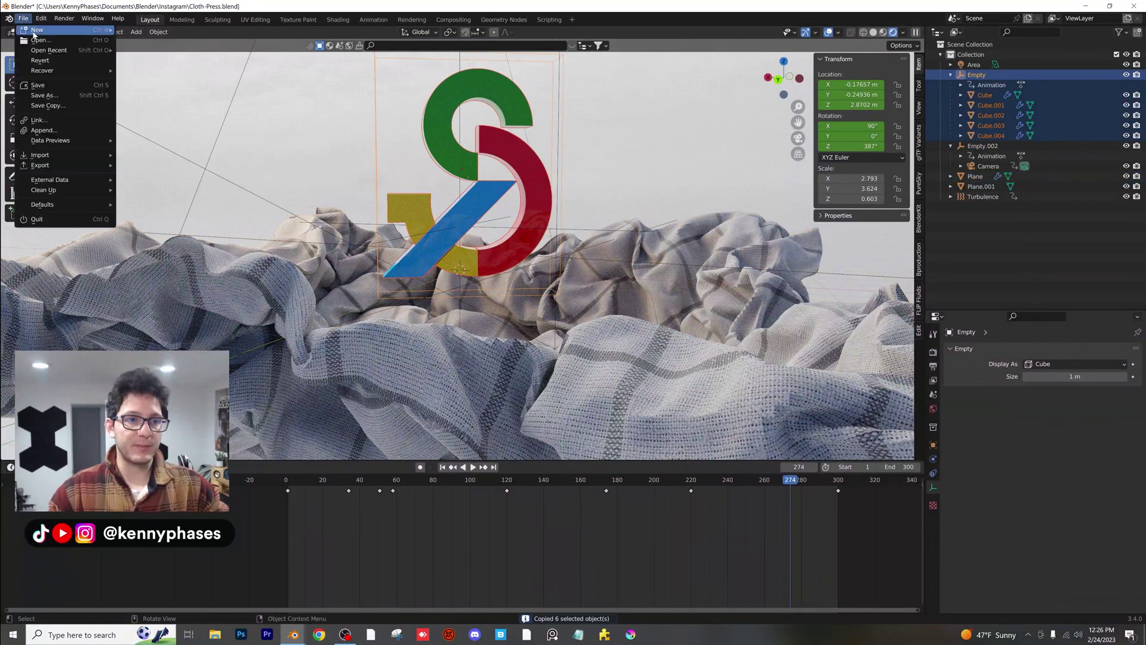
mouse_move(41, 49)
click(176, 63)
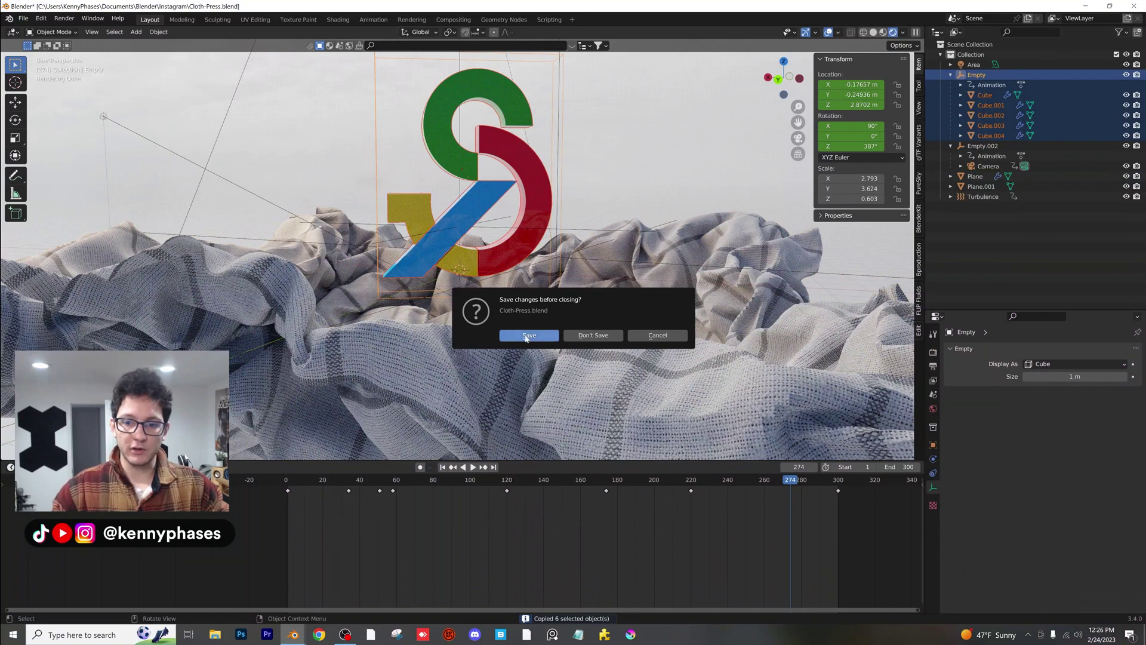
click(526, 334)
key(ctrl+v)
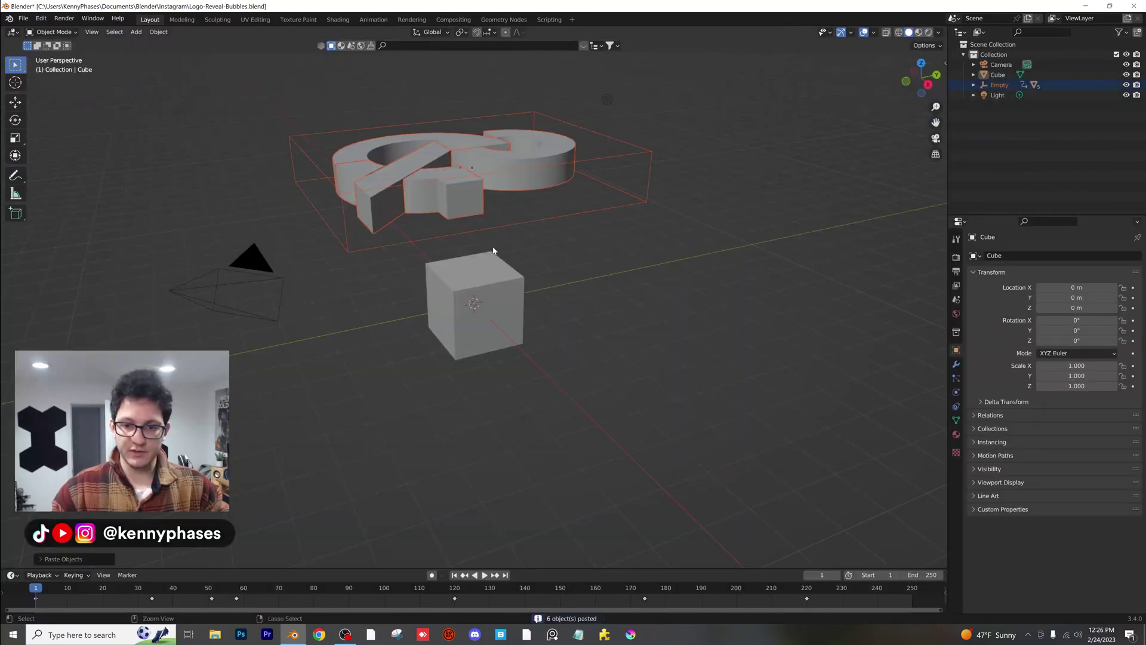
Step: Delete the default cube and the default light from the scene
click(490, 308)
key(x)
click(491, 304)
click(605, 99)
key(x)
click(604, 101)
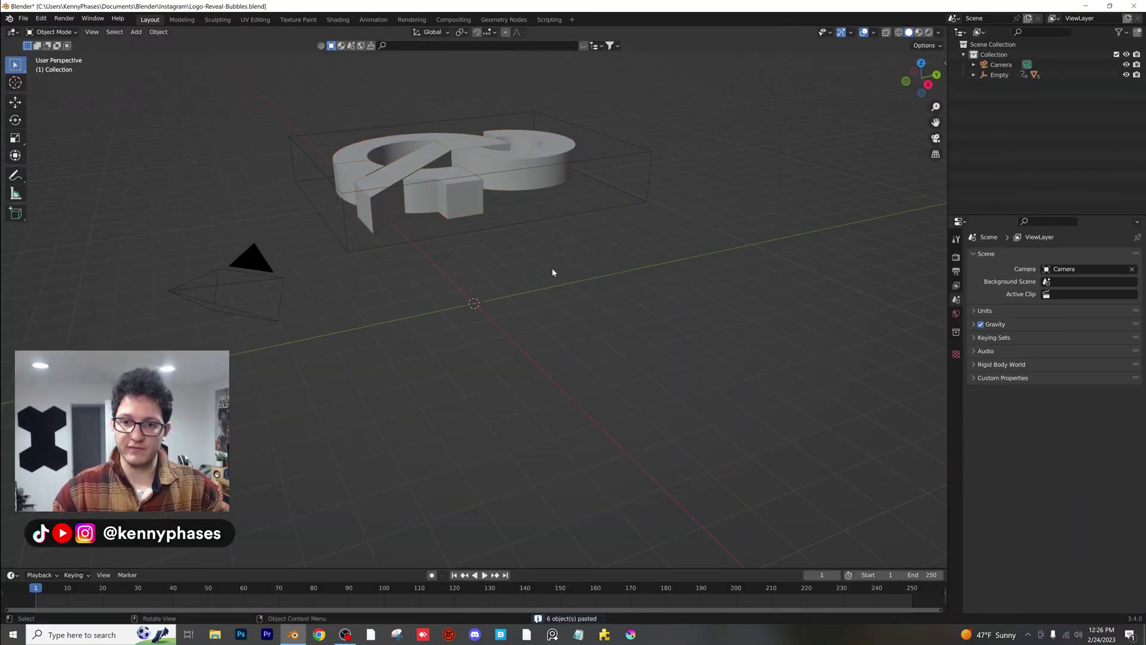
Step: Enlarge the timeline, delete all animation keyframes of the logo's parent empty, and save the file
scroll(551, 268, down, 1)
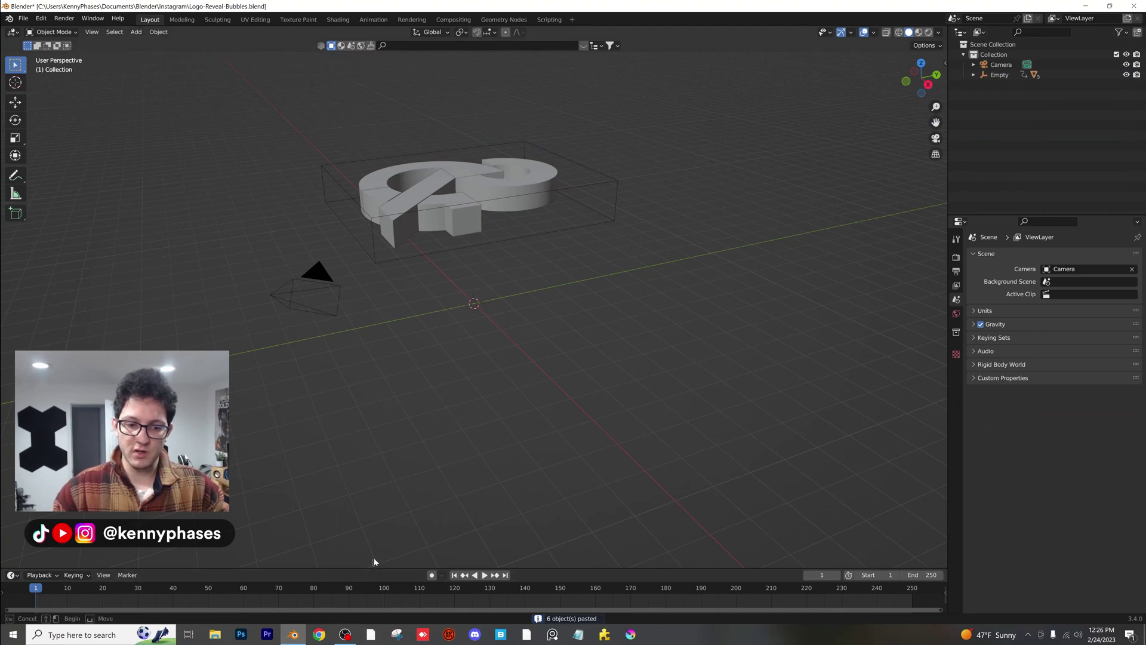
drag(373, 567, 418, 454)
click(391, 186)
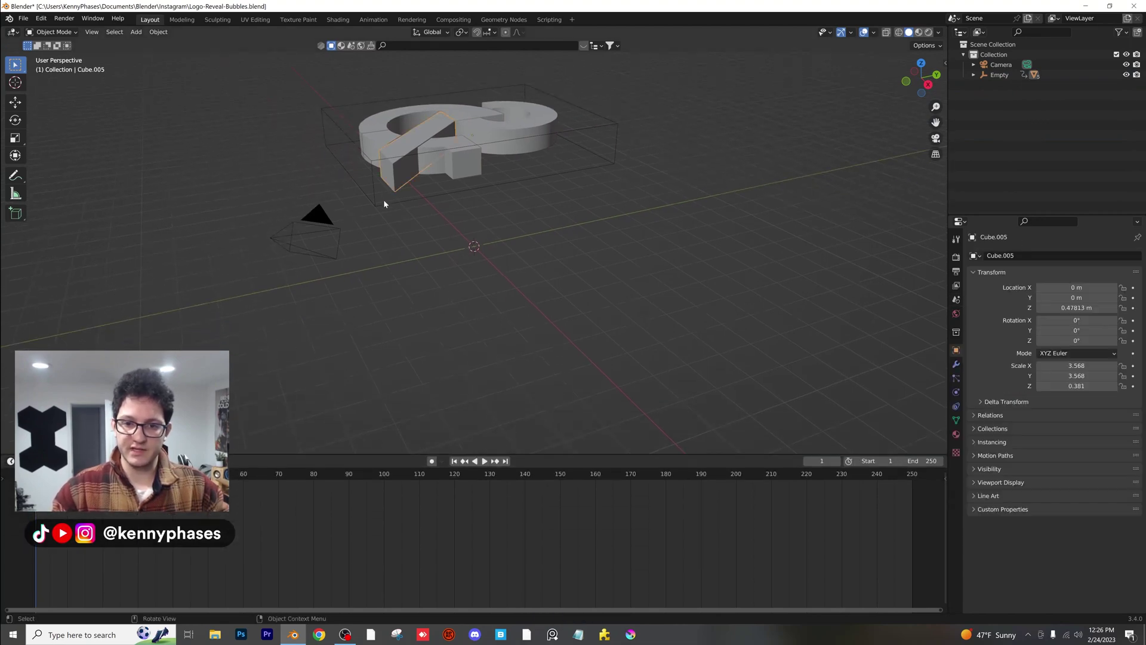
click(380, 201)
key(x)
click(281, 527)
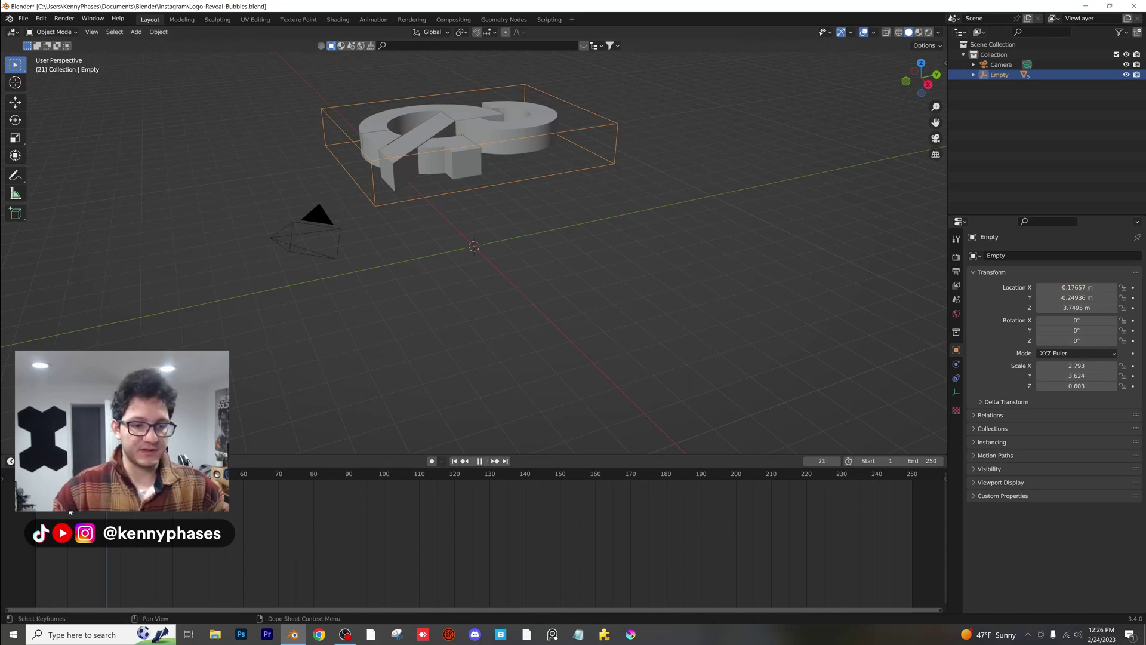
click(362, 345)
middle_drag(385, 294, 424, 293)
key(ctrl+s)
Step: Set the camera's location to 0 on all axes and its rotation to X 90°, Y 0°, Z 0°
scroll(422, 322, down, 3)
click(417, 294)
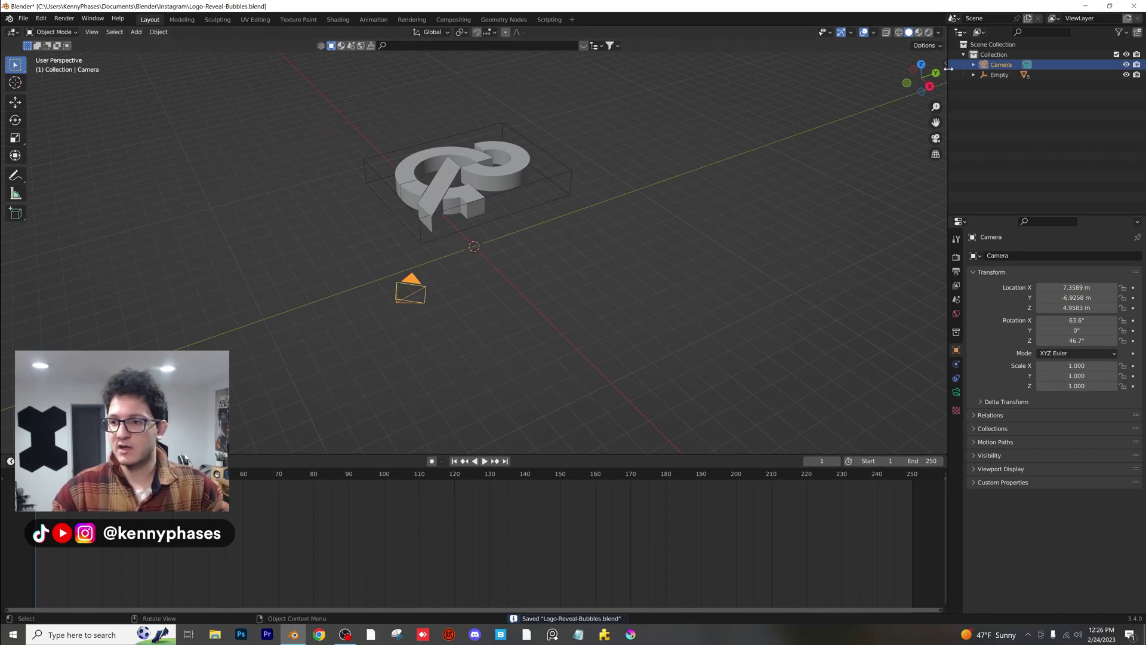
drag(948, 69, 845, 84)
text(0	0	0	0	0	0)
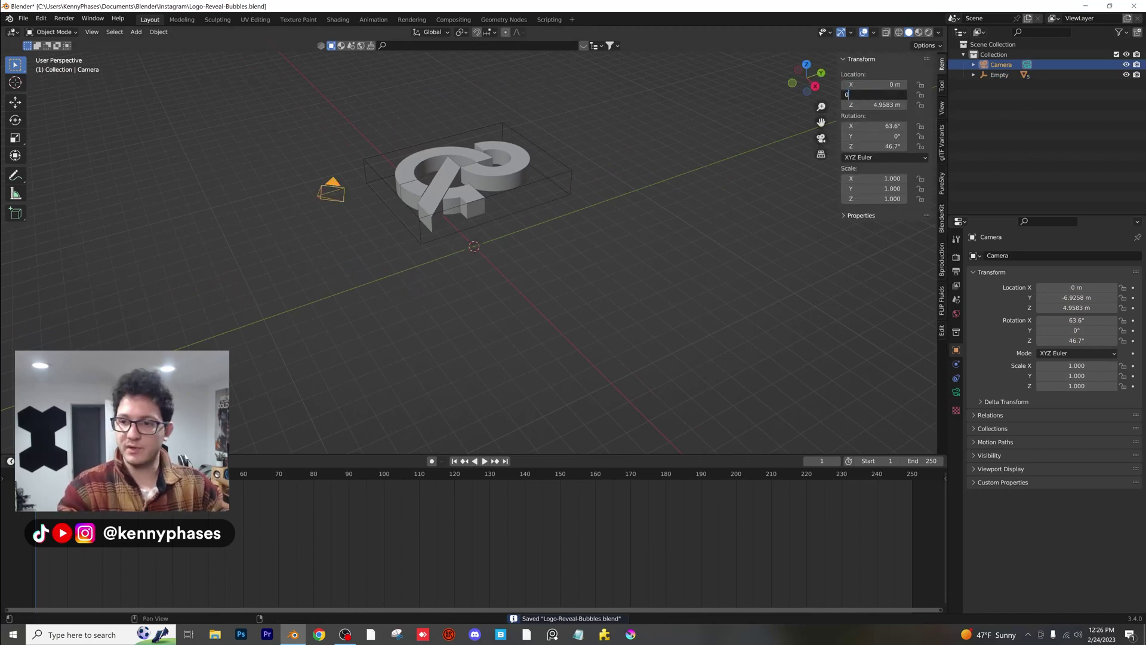
key(Return)
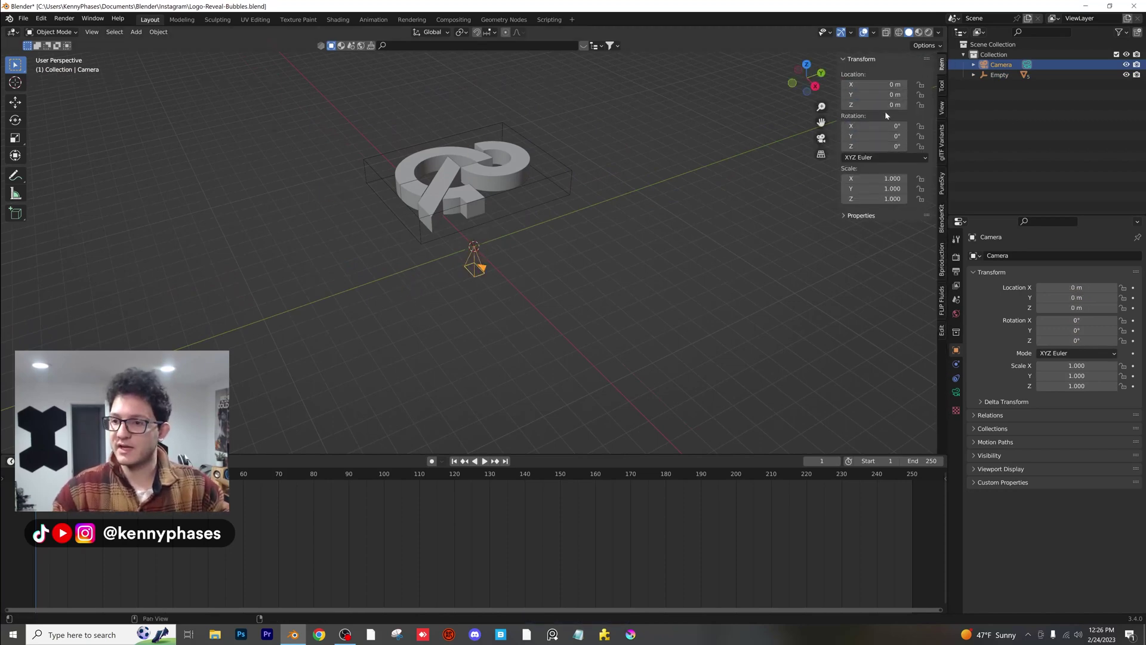
click(877, 126)
text(90)
key(Return)
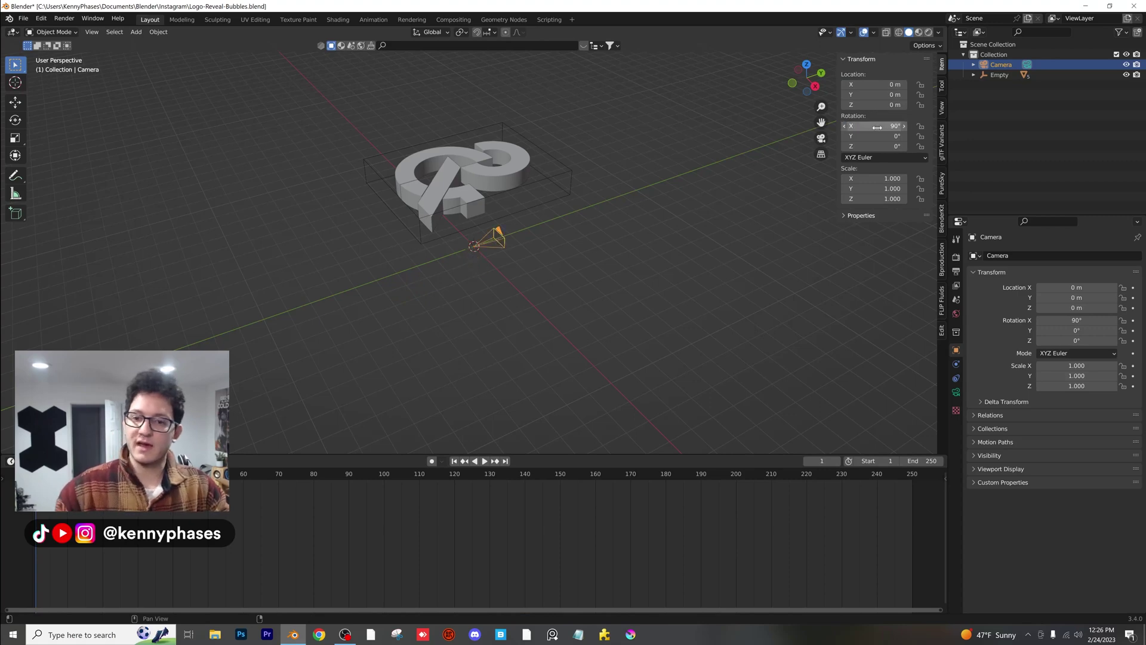
Step: Move the camera back along the Y axis, away from the world origin, so it faces the logo
middle_drag(561, 235, 545, 220)
key(g)
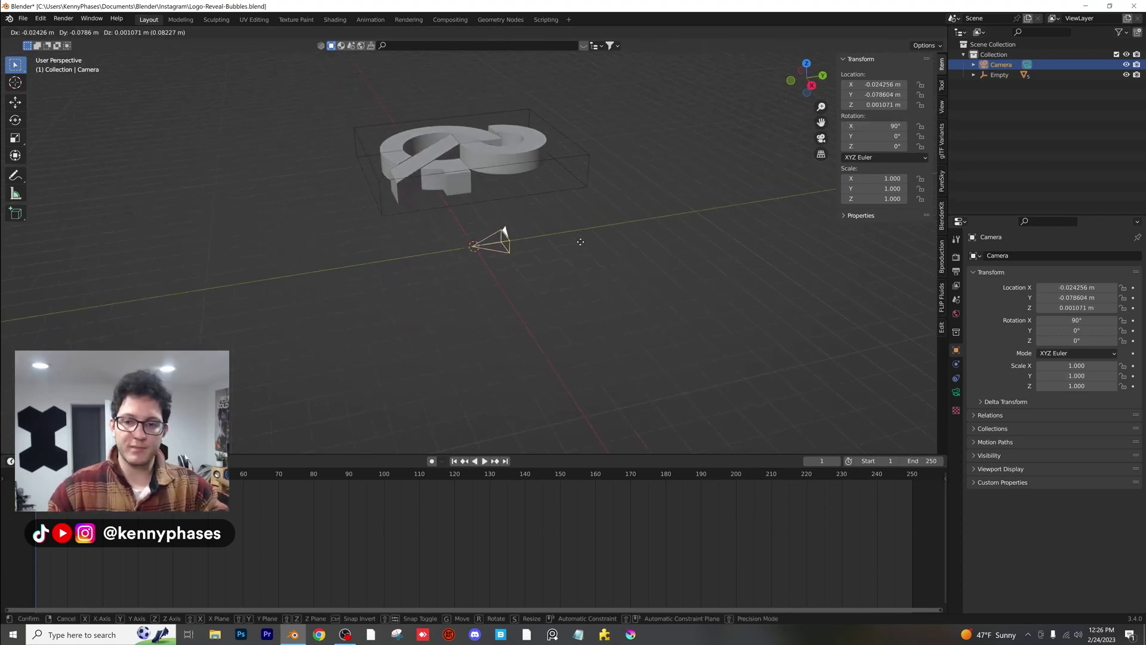
key(y)
click(336, 272)
Step: Set the X rotation of the logo's parent empty to 90° so the logo stands upright
click(374, 130)
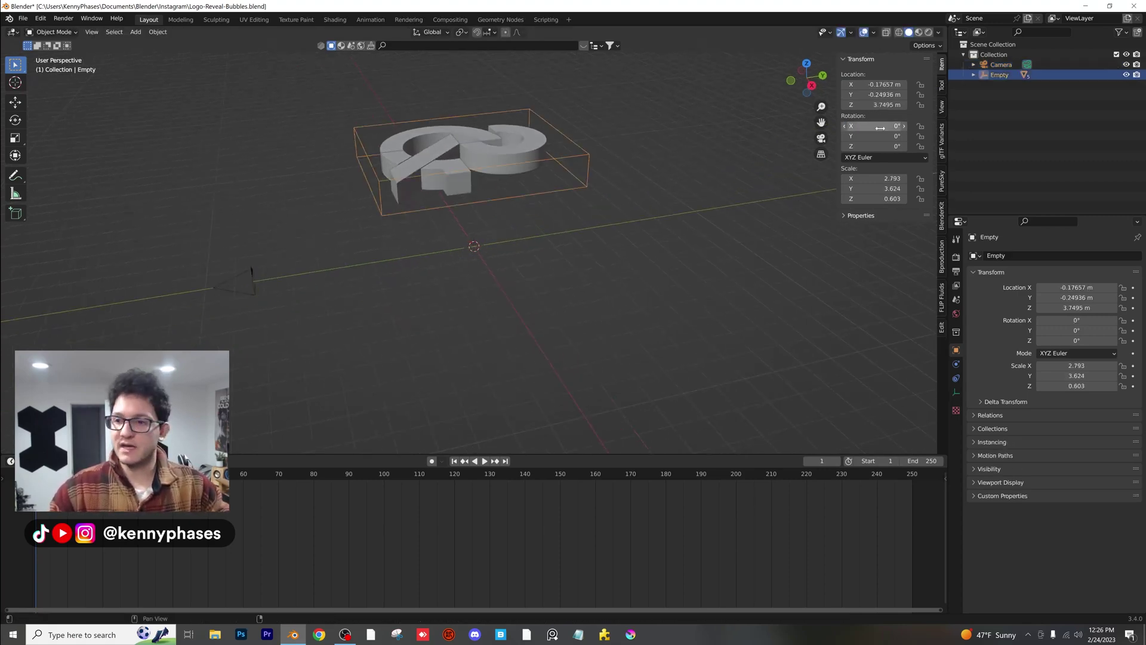
drag(879, 128, 857, 127)
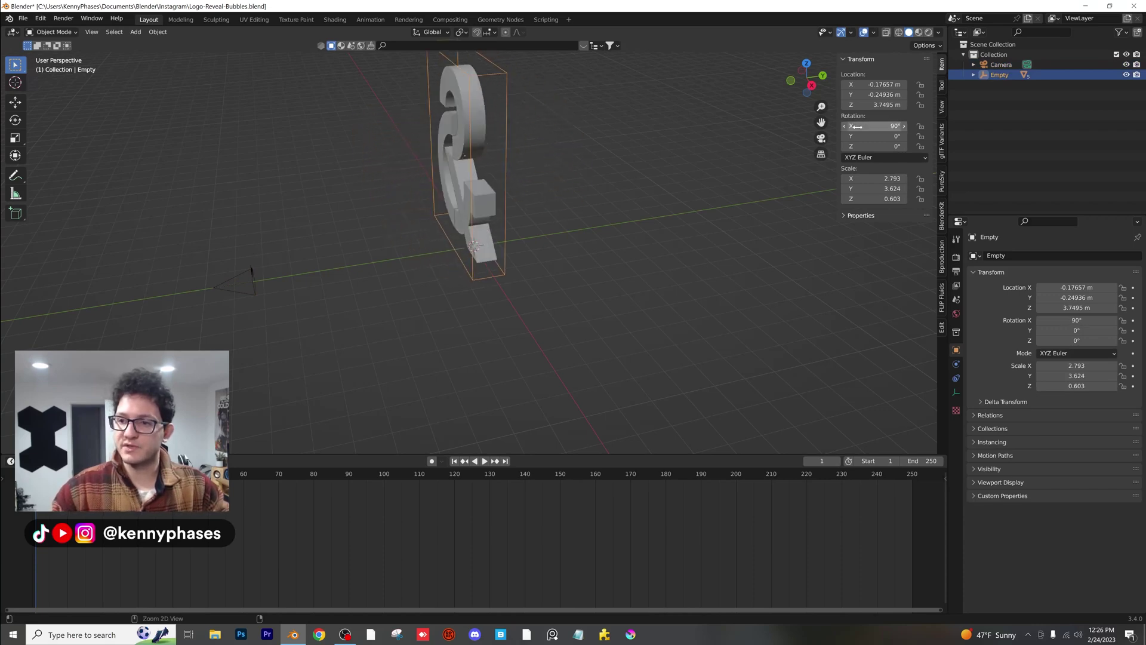
click(791, 80)
Step: Scale the logo's empty down to about 0.55 × 0.71 × 0.12 and centre it on the world origin in front view
key(s)
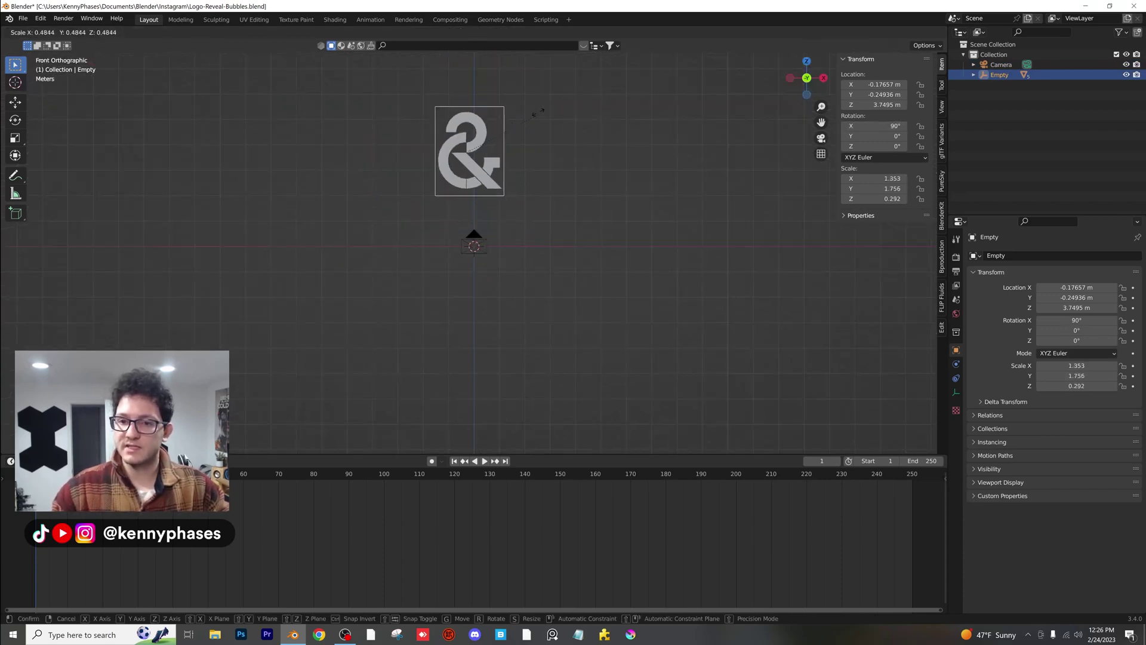
click(515, 112)
key(g)
click(531, 203)
scroll(520, 235, up, 4)
key(s)
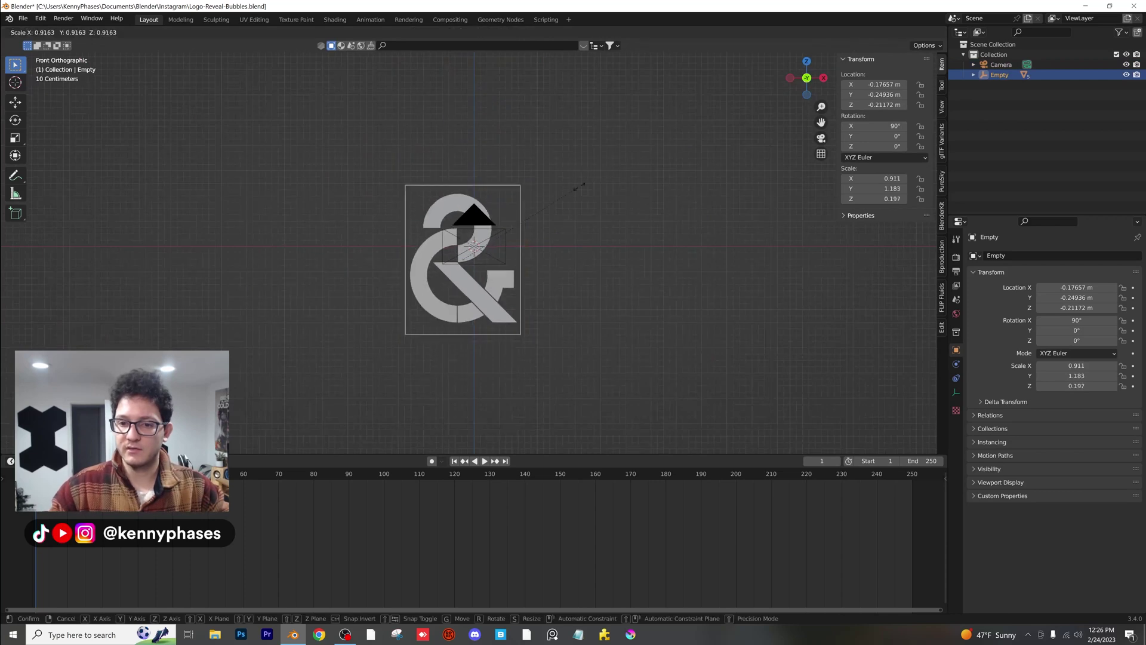
click(539, 215)
key(g)
click(552, 198)
Step: Scale the logo up in camera view to about 1.33 × 1.72 × 0.29 so it nearly fills the frame height
key(KP_0)
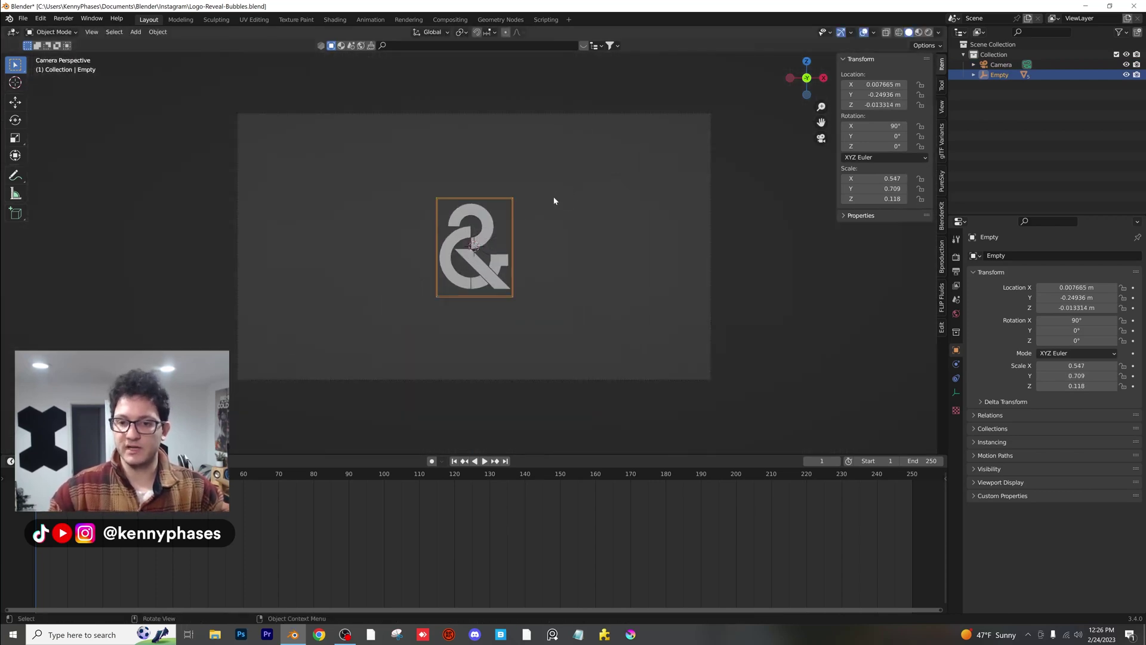
key(s)
click(626, 208)
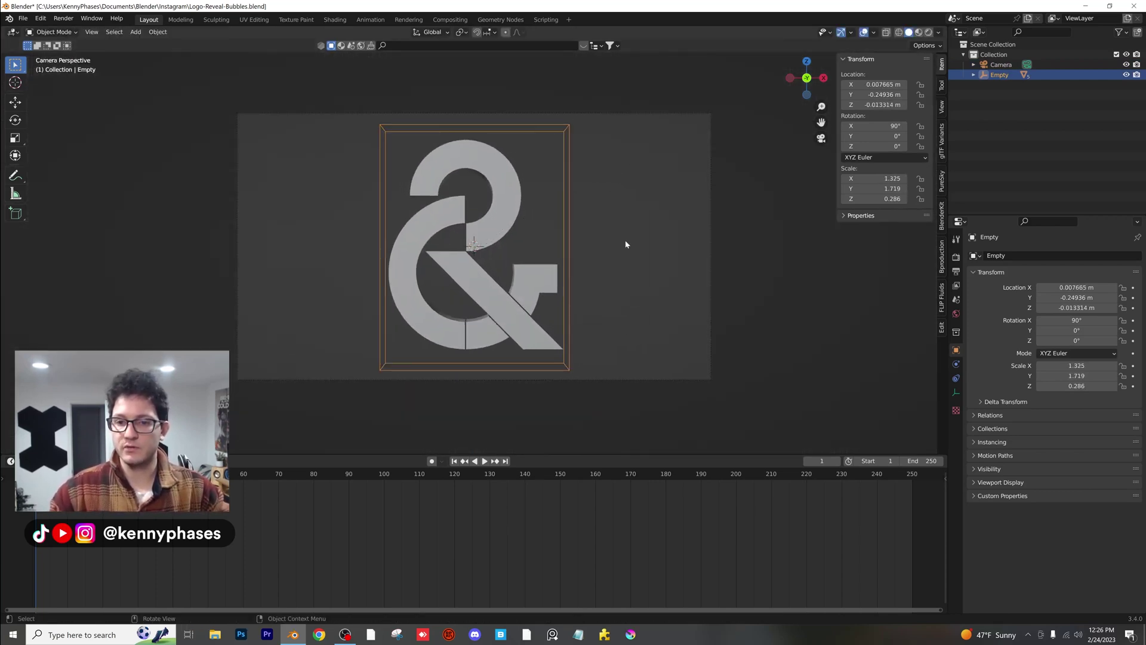
Step: Switch the viewport to rendered shading and set the render engine to Cycles
key(z)
click(622, 198)
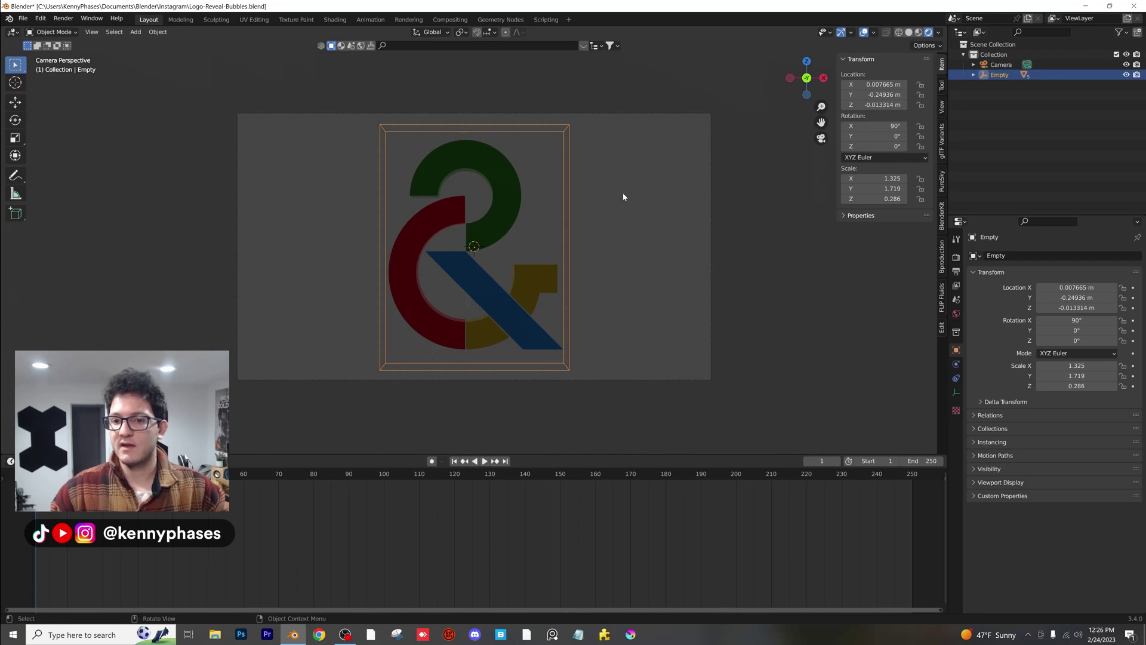
click(956, 256)
click(1059, 256)
click(1067, 290)
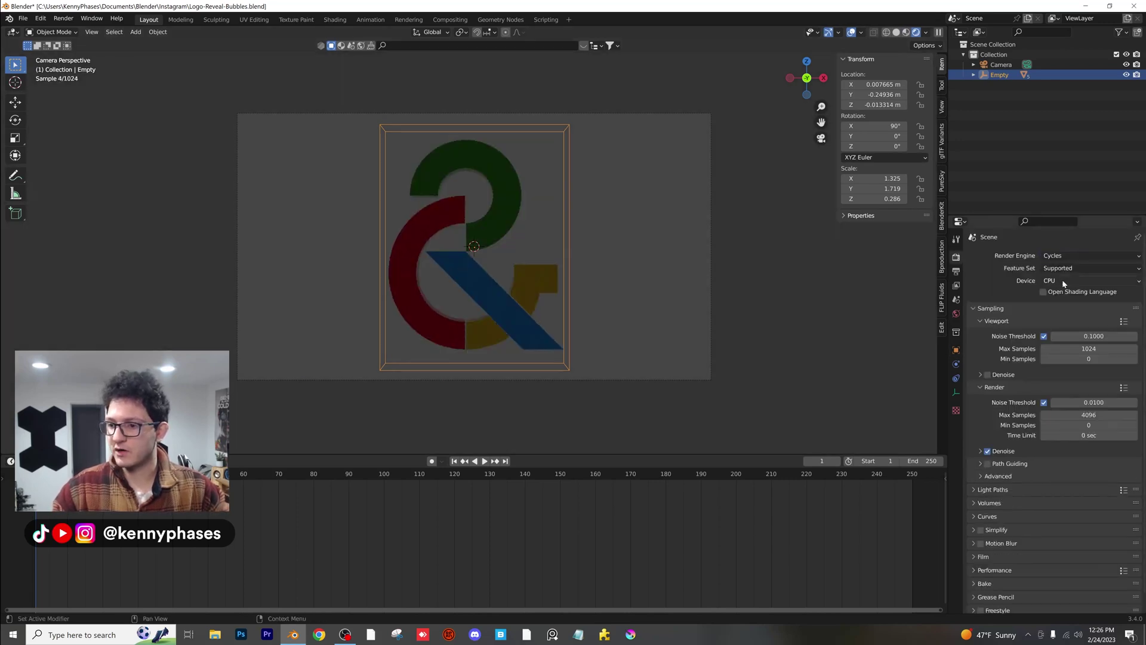
Step: Light the world with an Environment Texture using the aristea_wreck_puresky_4k.hdr image from the HDRIs folder
click(956, 318)
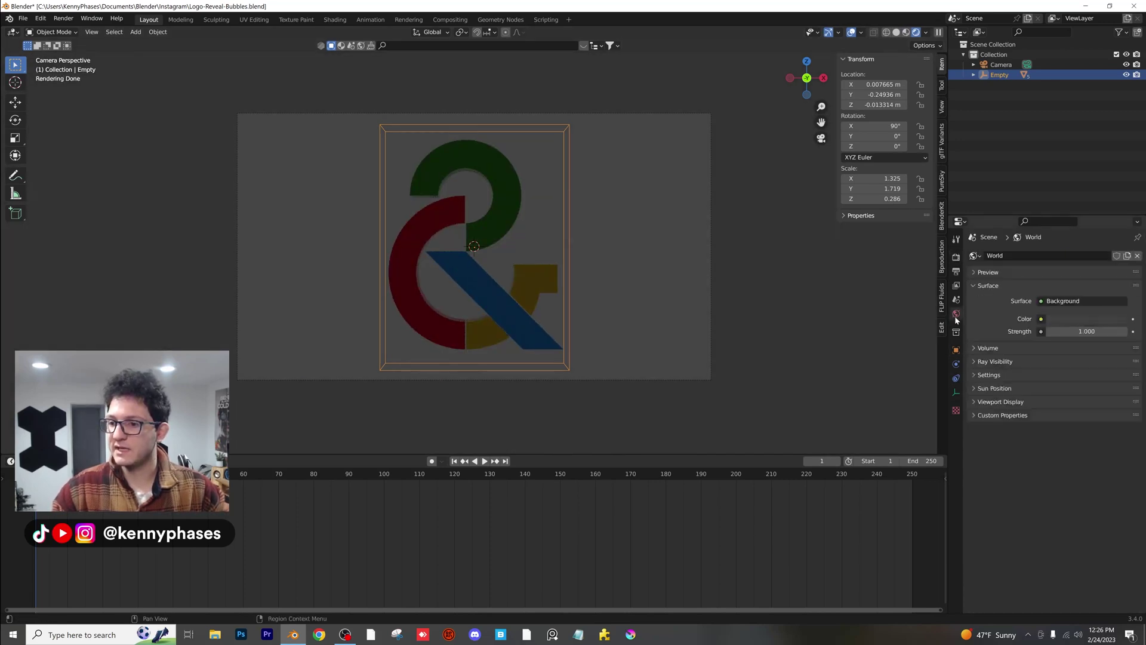
click(1041, 319)
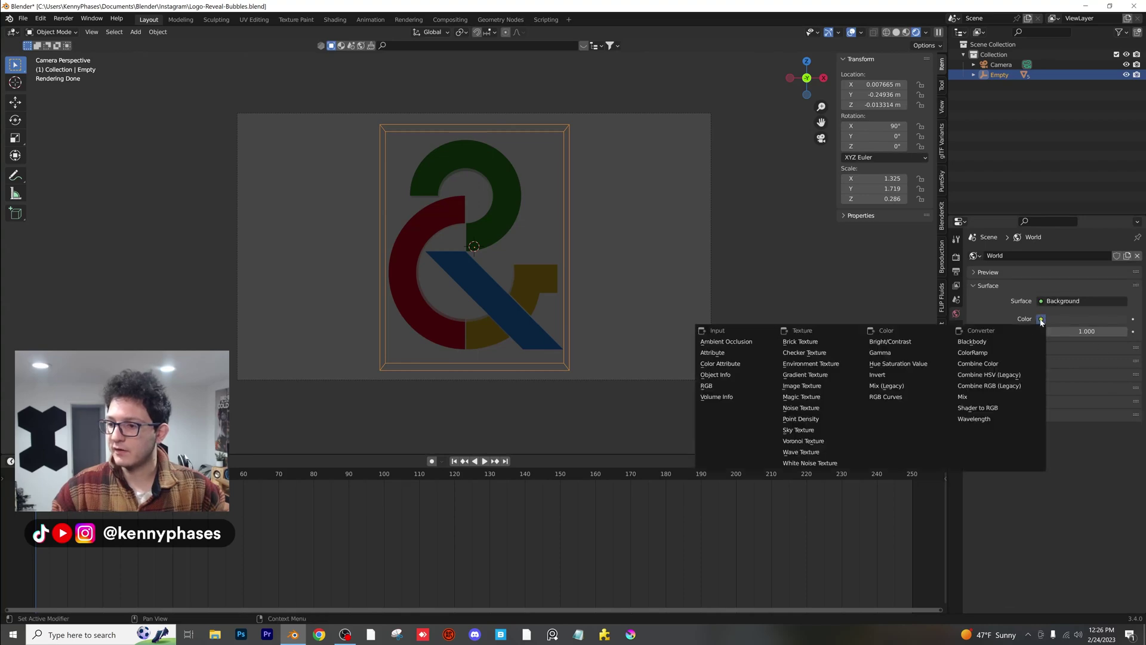
click(815, 364)
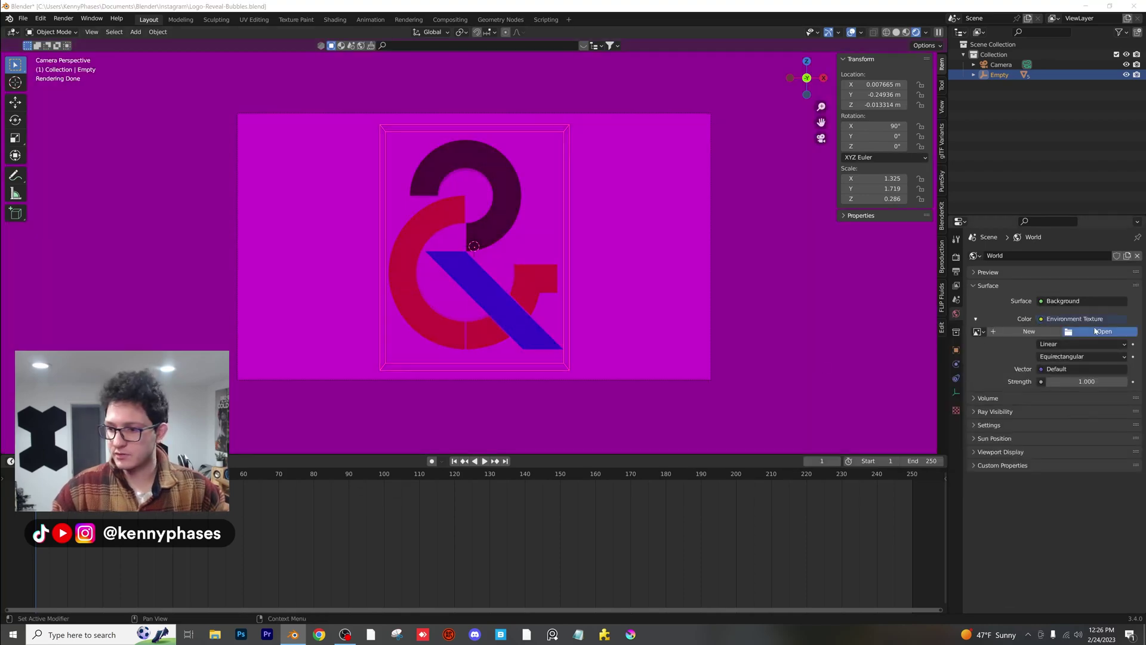
click(281, 376)
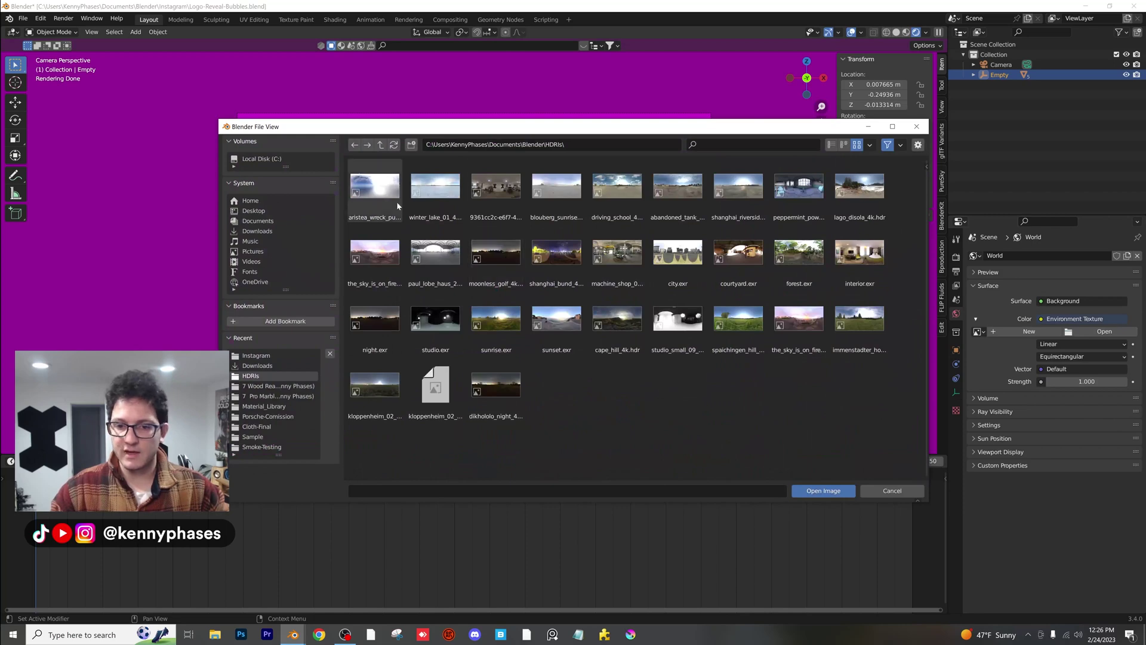
double_click(379, 195)
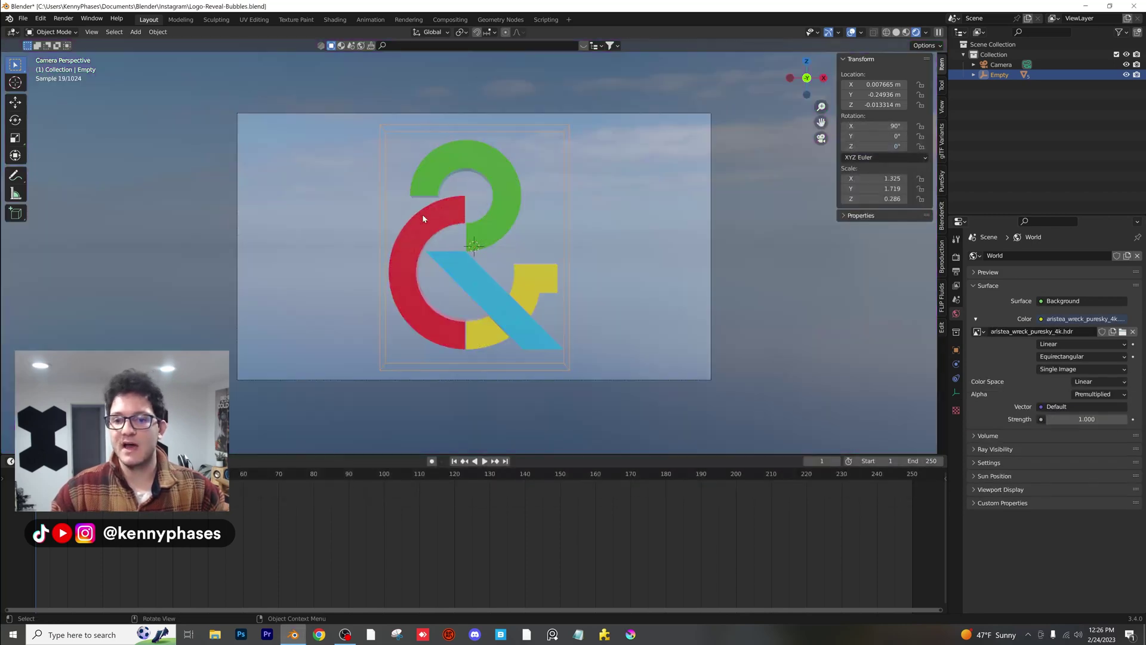
Step: Save the file and select the green arc of the logo in a closer angled view
middle_drag(558, 297, 637, 268)
scroll(568, 289, up, 2)
click(637, 269)
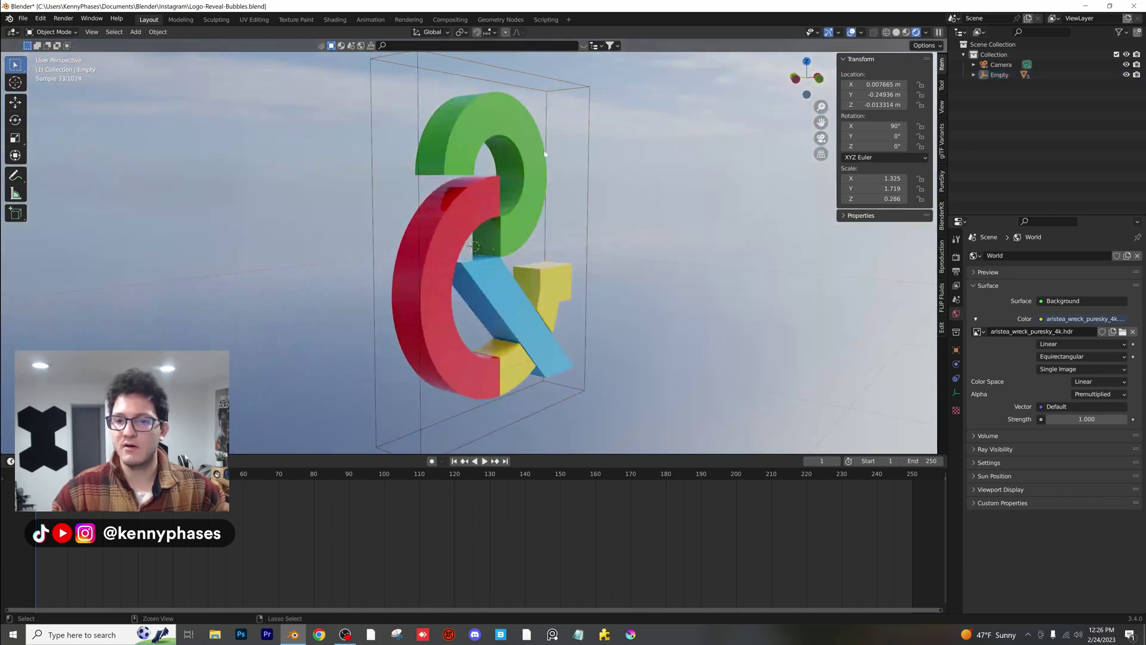
click(475, 128)
middle_drag(502, 171, 471, 197)
scroll(481, 171, up, 1)
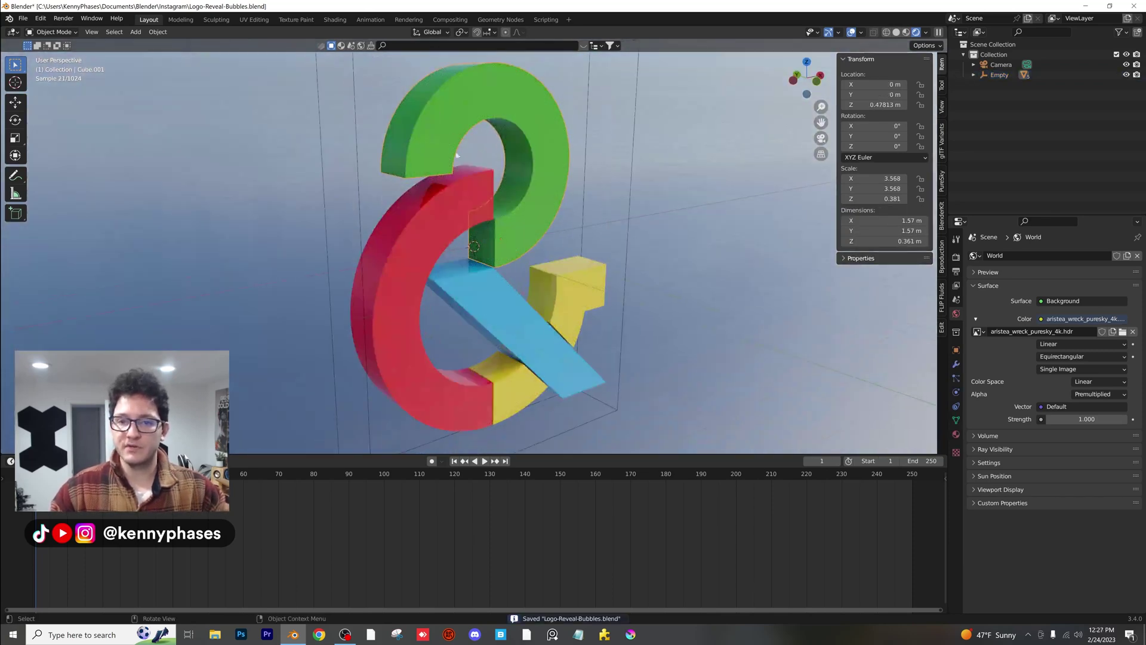
Step: Select the logo's parent empty and lay the logo flat by setting its X rotation to 0°
scroll(453, 179, down, 1)
scroll(471, 176, down, 3)
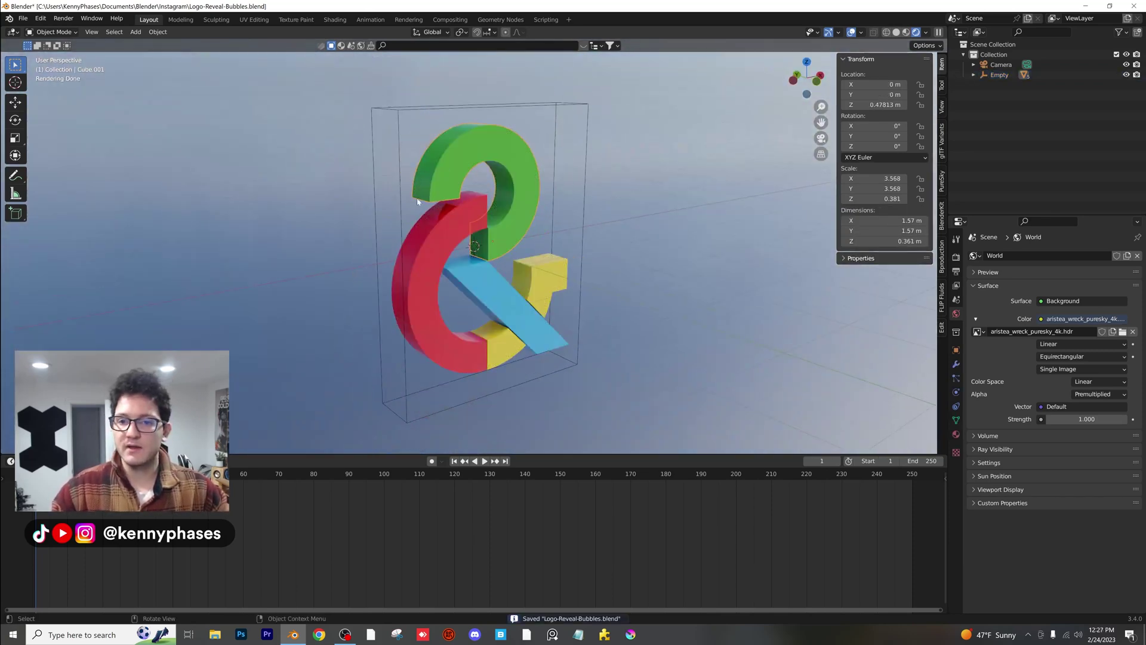
middle_drag(497, 250, 458, 250)
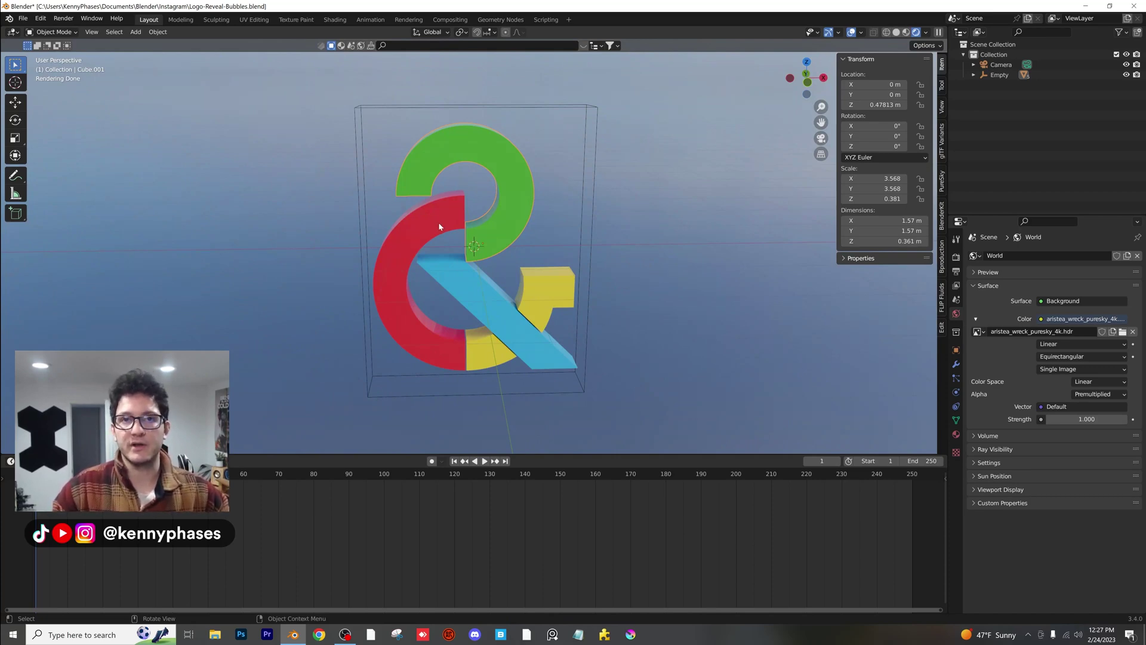
middle_drag(434, 220, 469, 239)
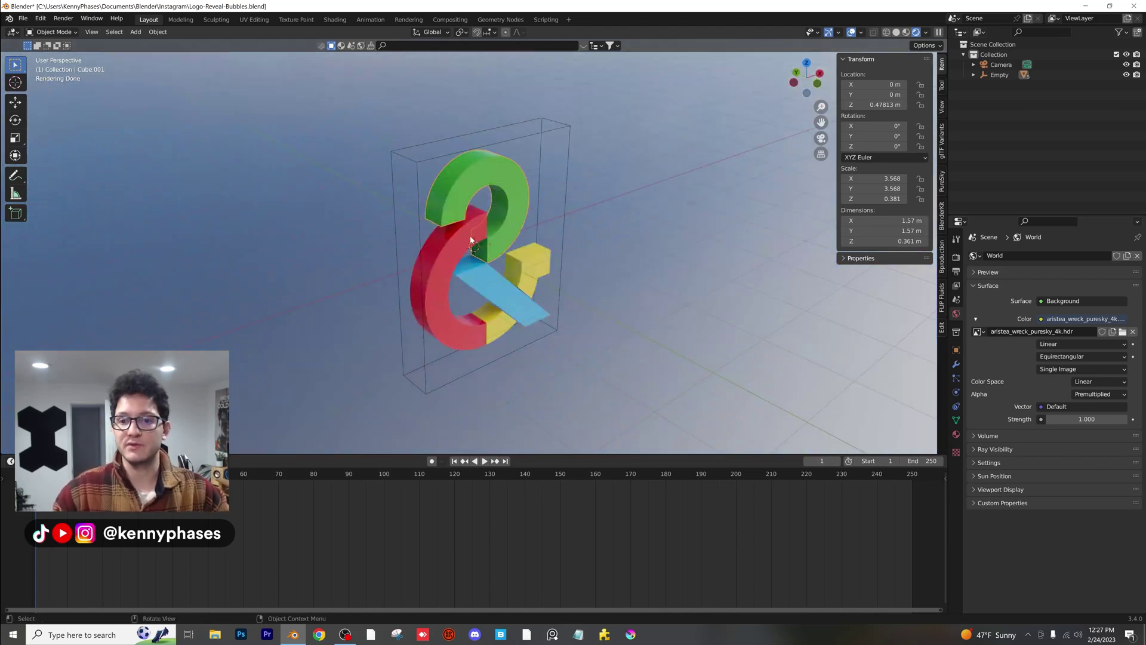
middle_drag(470, 212, 462, 232)
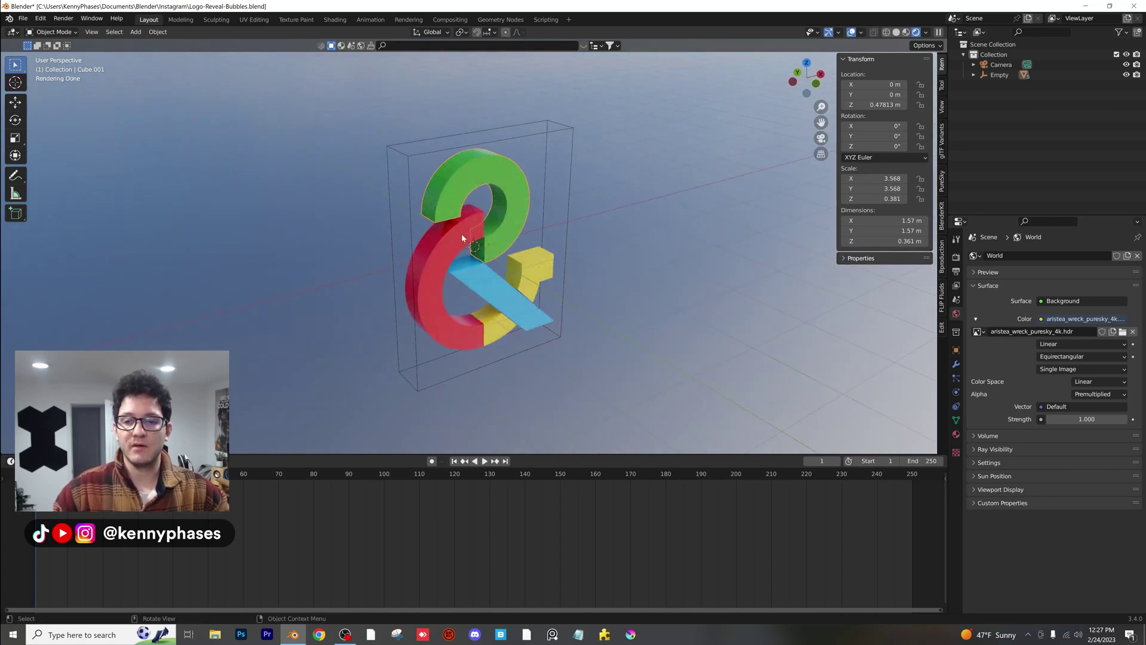
click(430, 156)
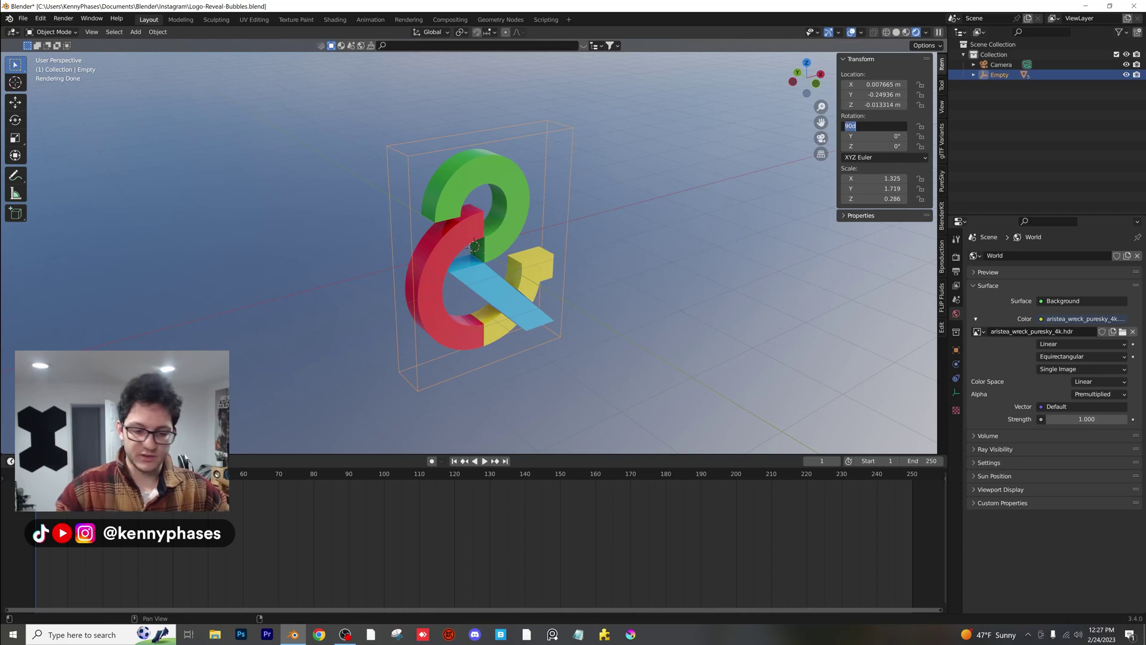
key(Return)
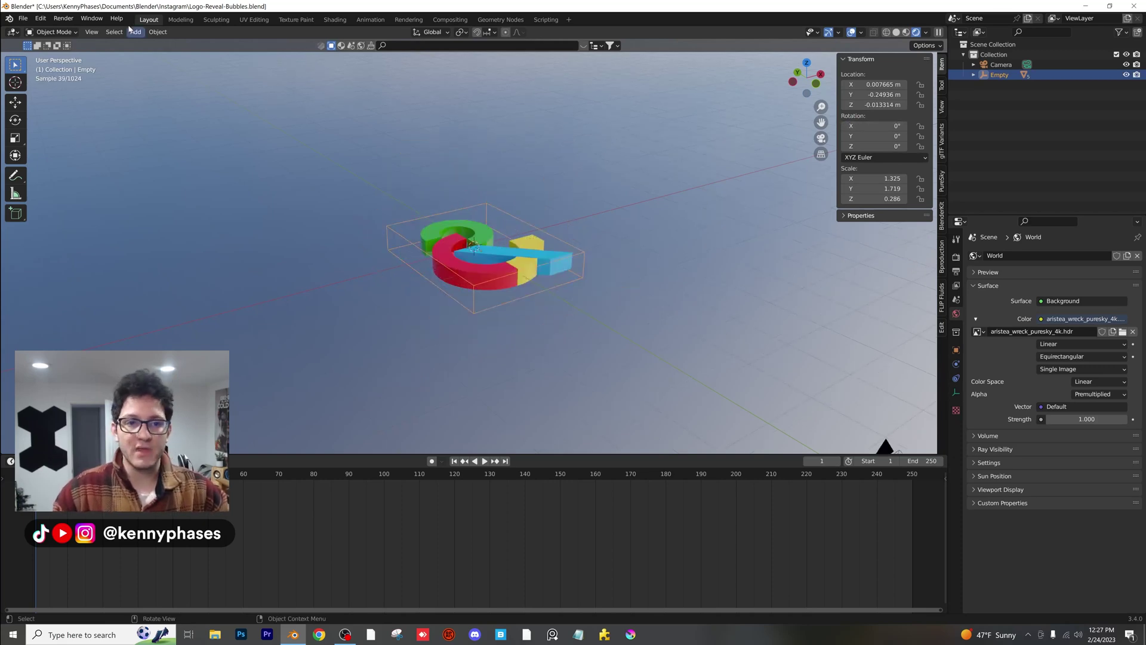
Step: Add a ground plane scaled to about 12.3 m square and lower it below the logo to about Z -0.85 m
click(136, 32)
mouse_move(147, 43)
click(229, 43)
key(s)
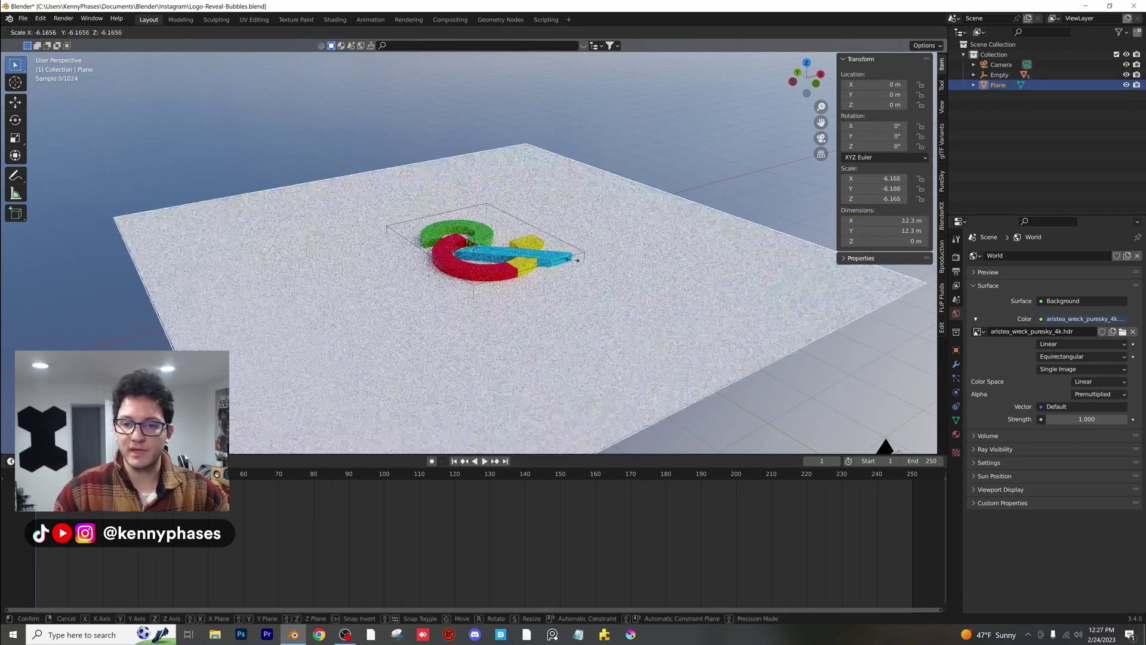
click(570, 263)
key(g)
key(z)
click(573, 292)
scroll(575, 301, down, 3)
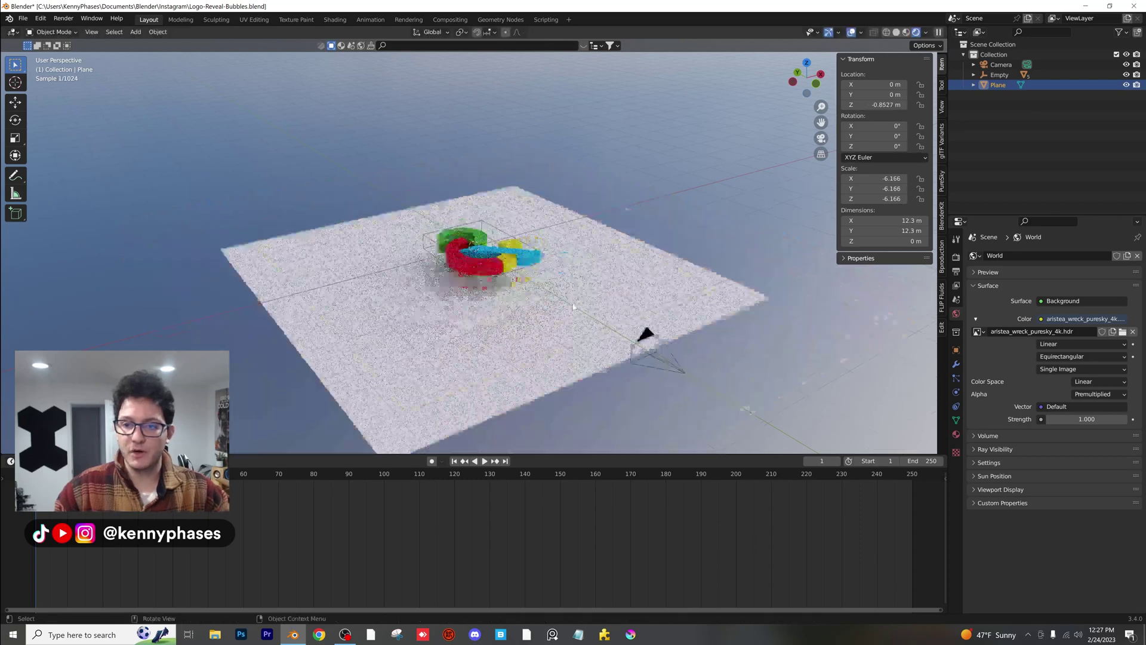
Step: Place the camera straight above the logo at Y 0 m, Z about 11.05 m with X rotation 0°, and save the file
click(672, 361)
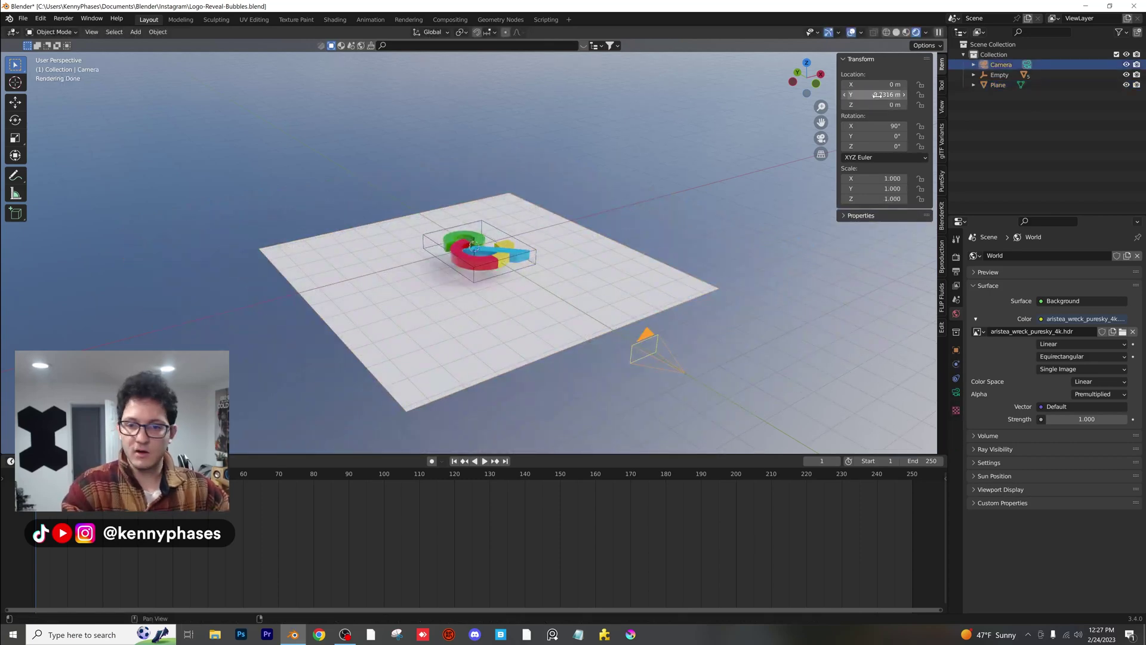
key(ctrl+v)
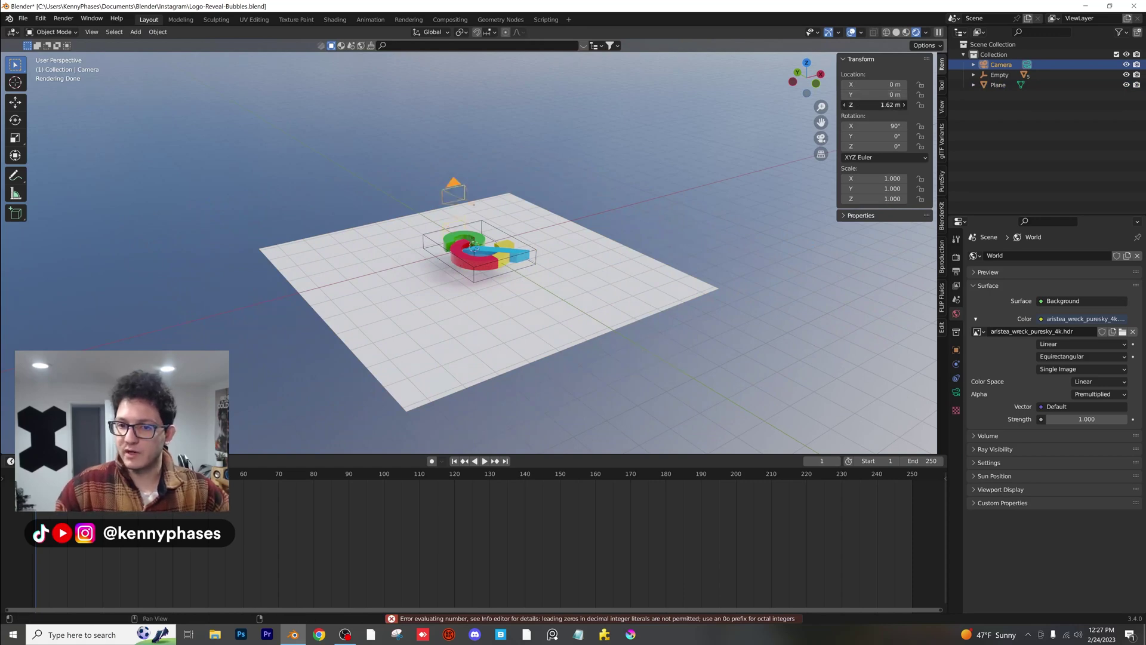
drag(874, 105, 855, 126)
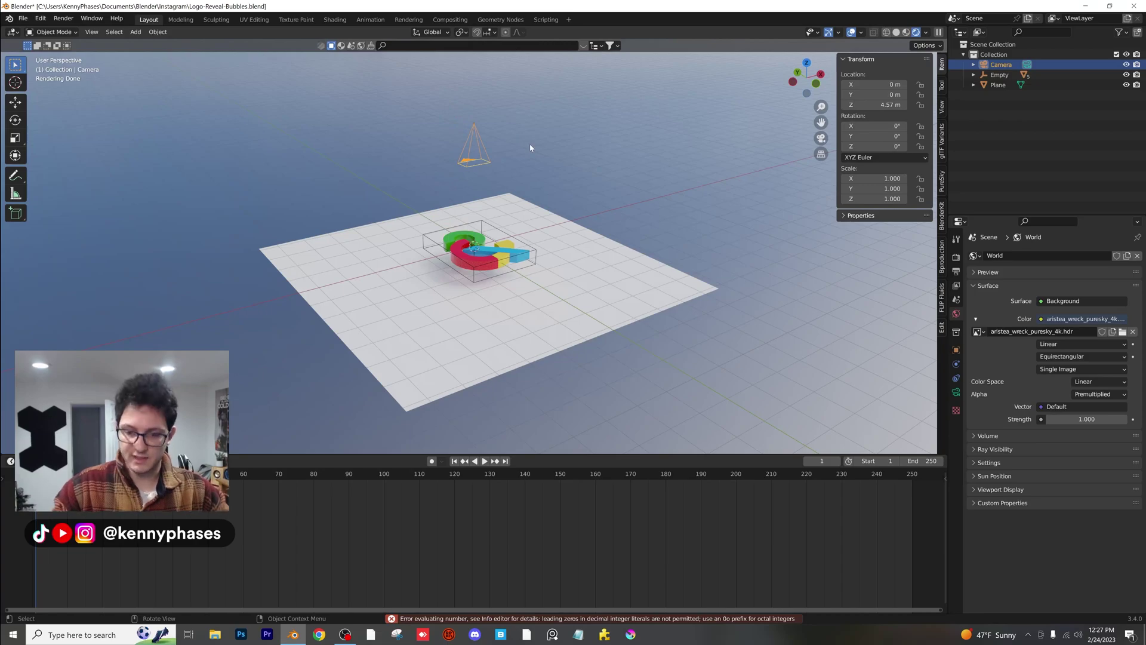
key(KP_0)
drag(878, 105, 919, 105)
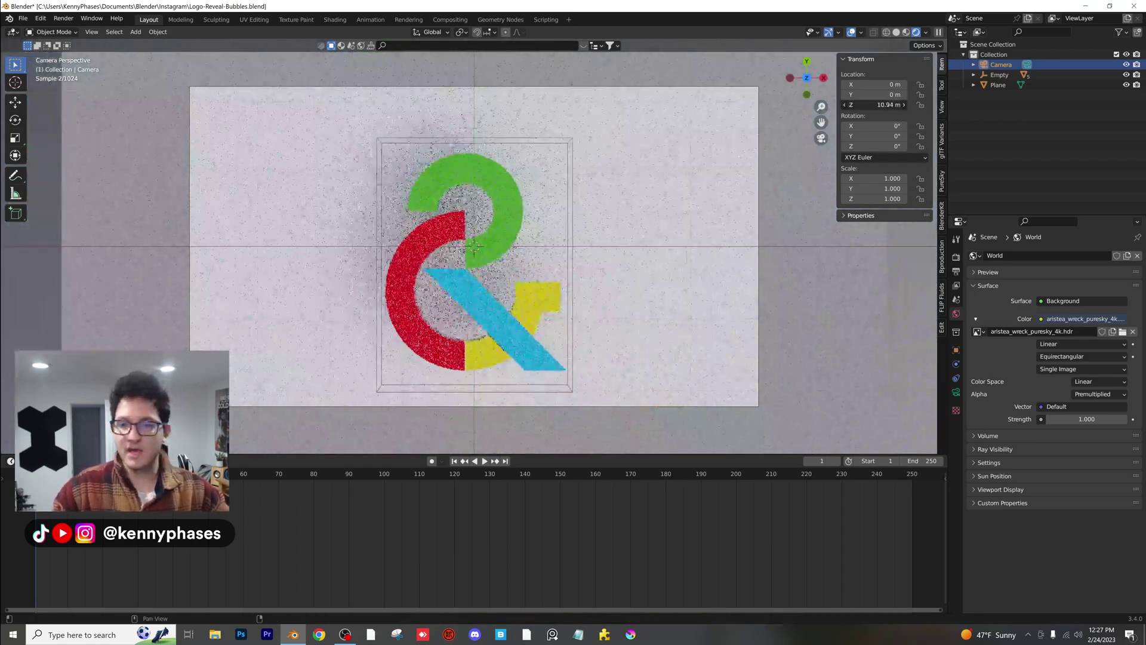
scroll(484, 211, down, 3)
middle_drag(484, 210, 481, 290)
scroll(525, 174, down, 4)
key(ctrl+s)
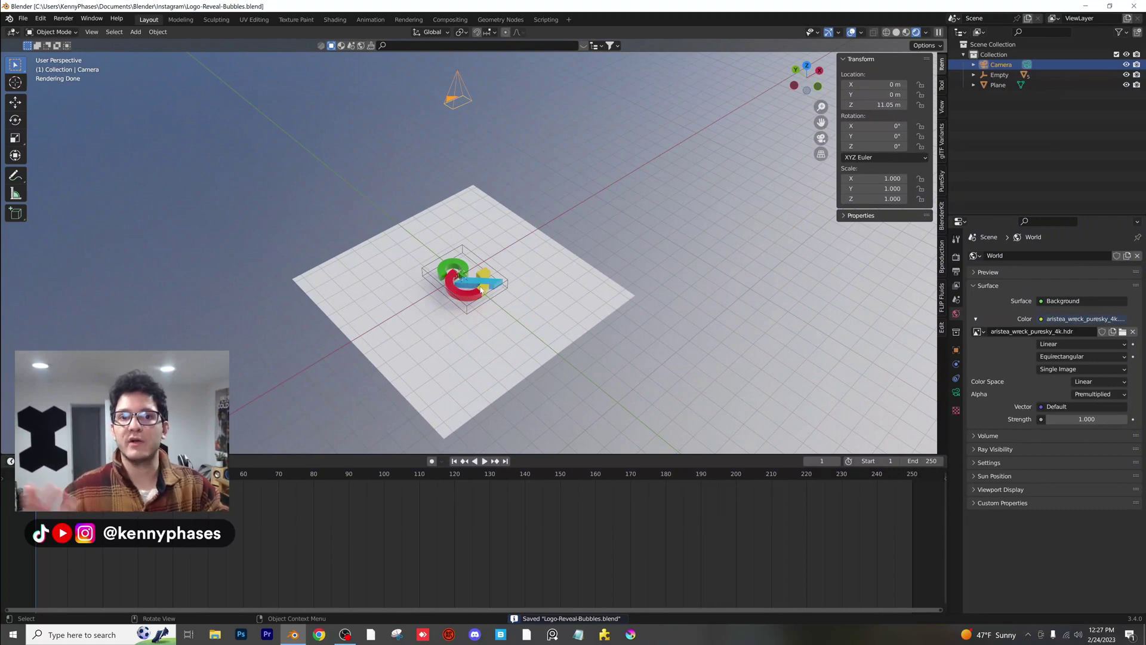
Step: Add a cube at the origin over the logo and switch the viewport to solid shading
click(135, 32)
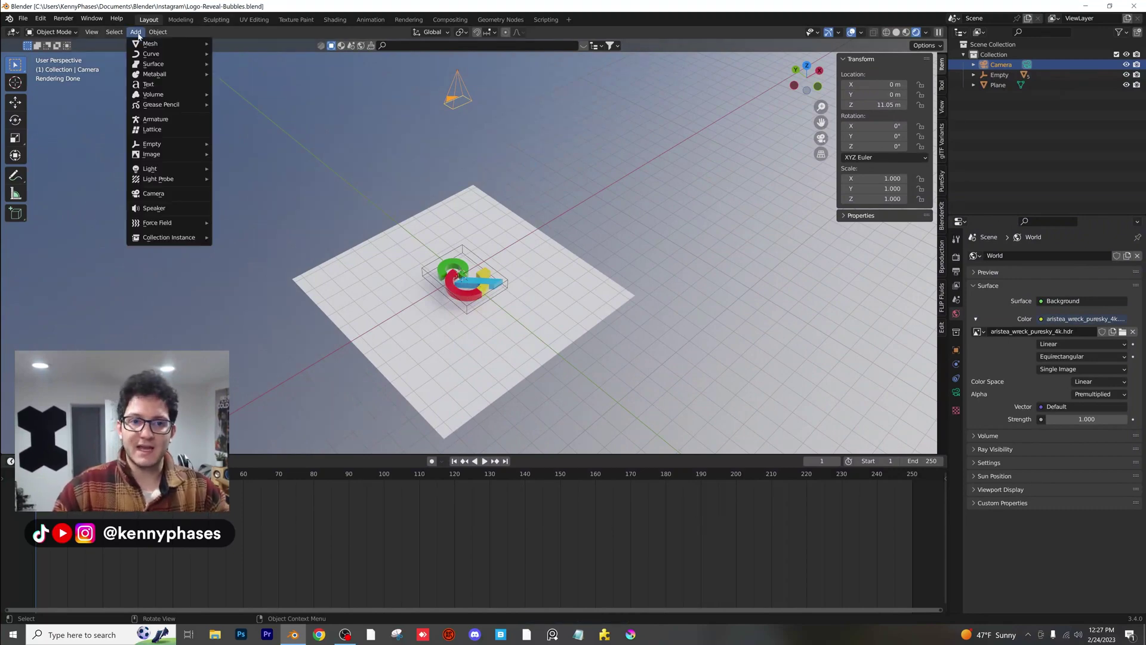
mouse_move(155, 44)
click(256, 57)
scroll(505, 270, up, 2)
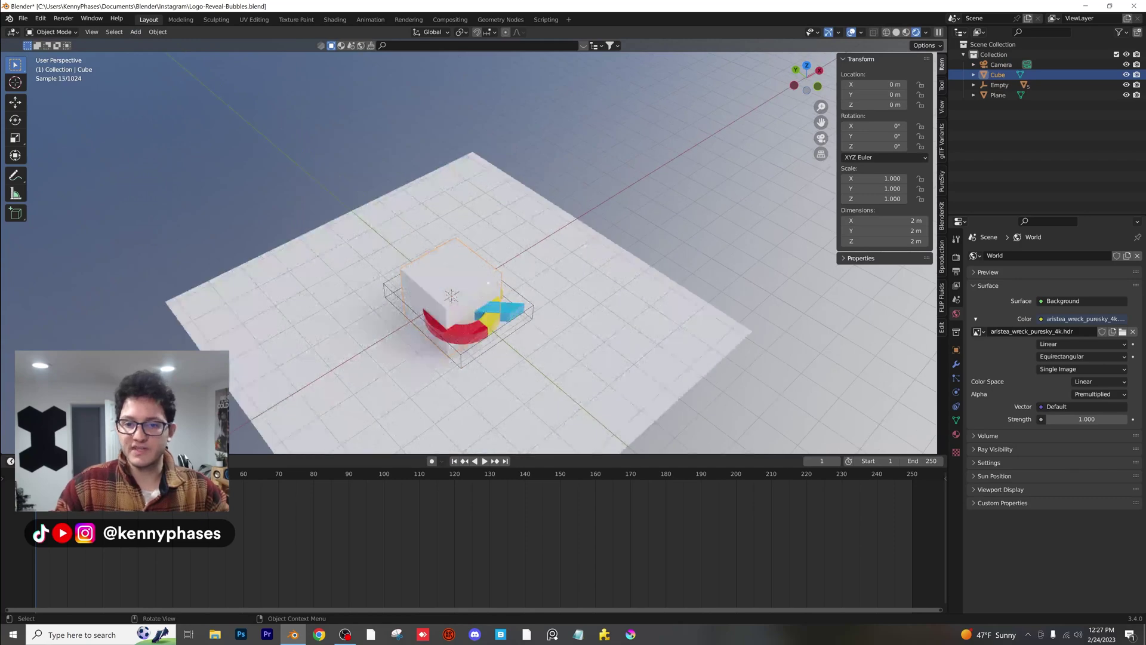
click(896, 31)
scroll(578, 249, down, 2)
middle_drag(579, 248, 585, 232)
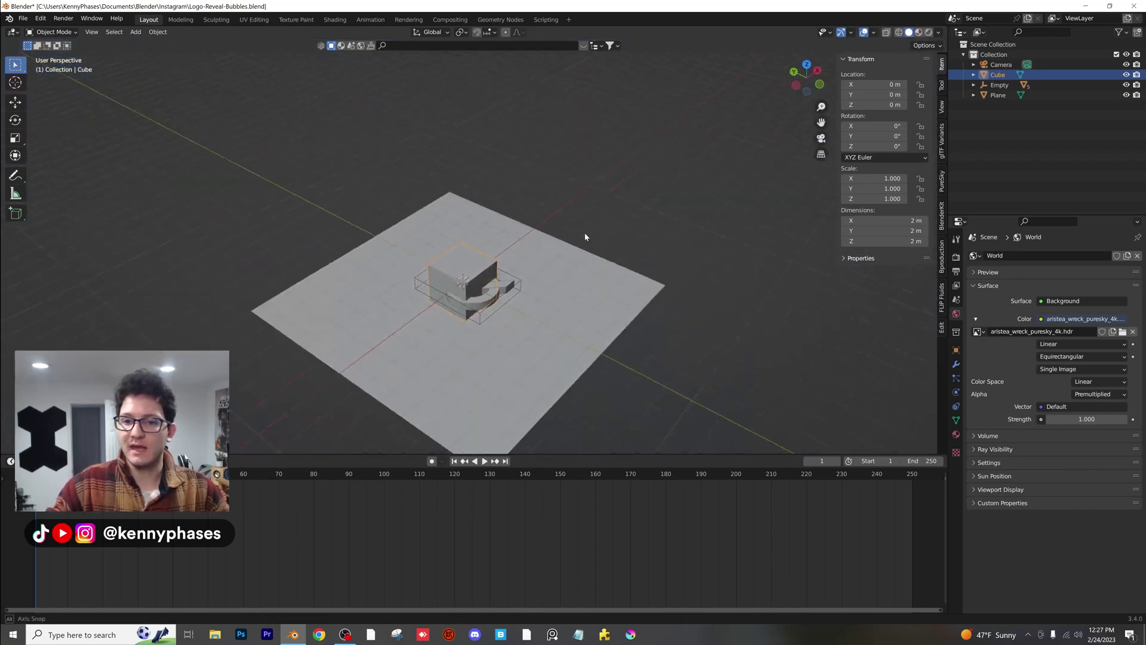
scroll(467, 287, up, 1)
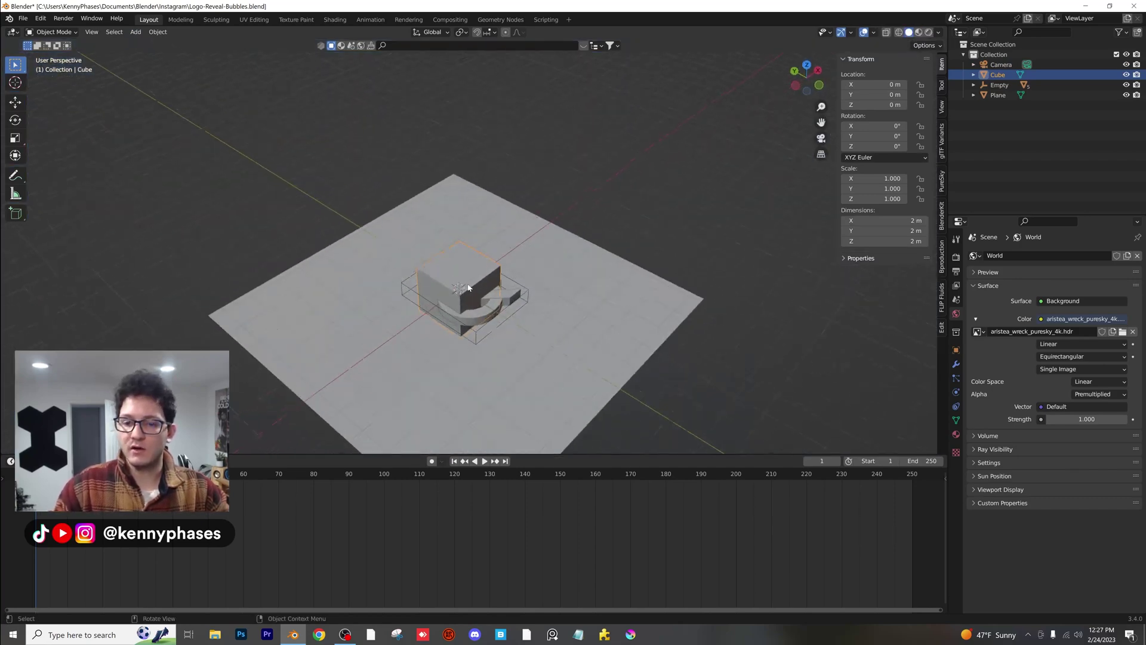
Step: Apply the Quick Liquid effect to the cube and display the scene in wireframe
click(159, 32)
click(159, 32)
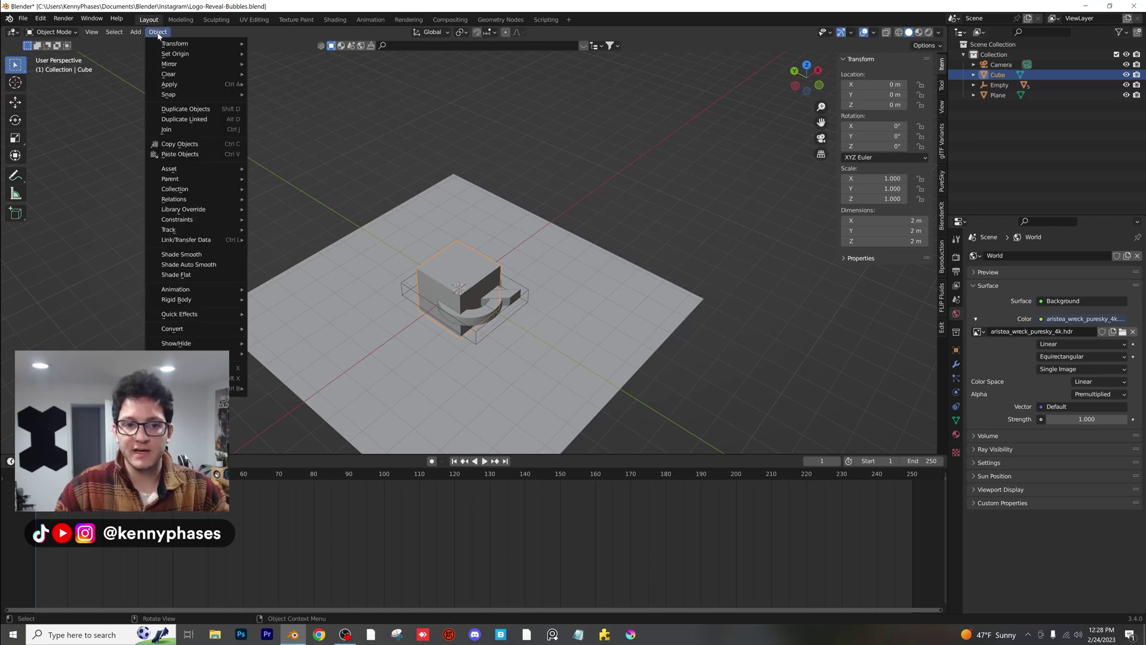
mouse_move(209, 317)
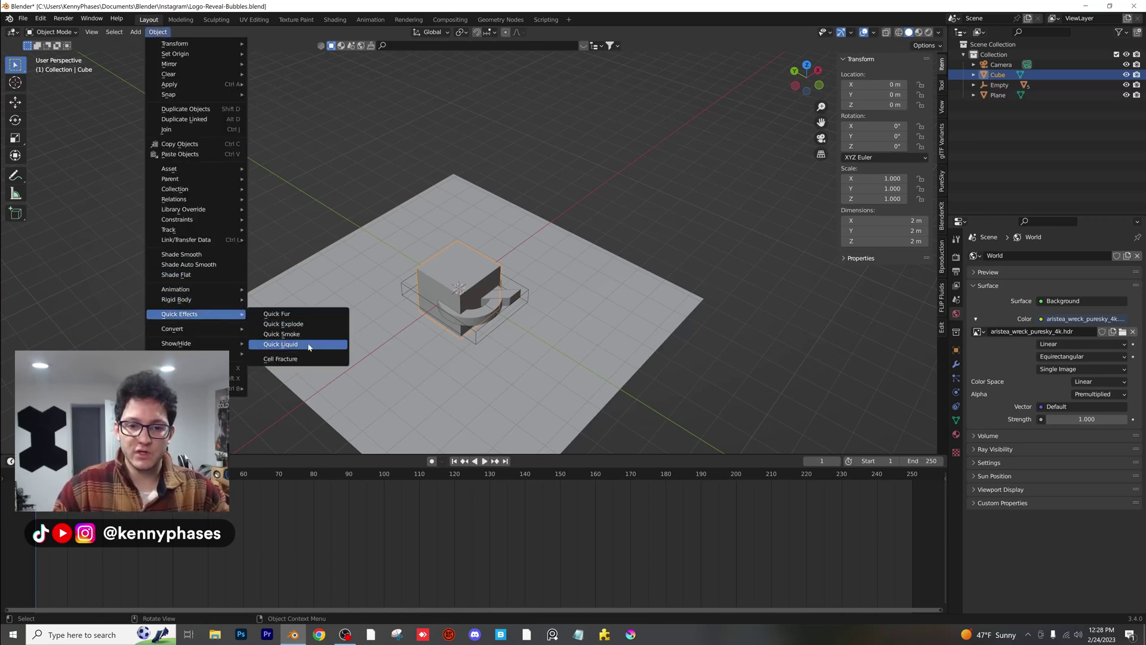
click(281, 344)
key(shift+z)
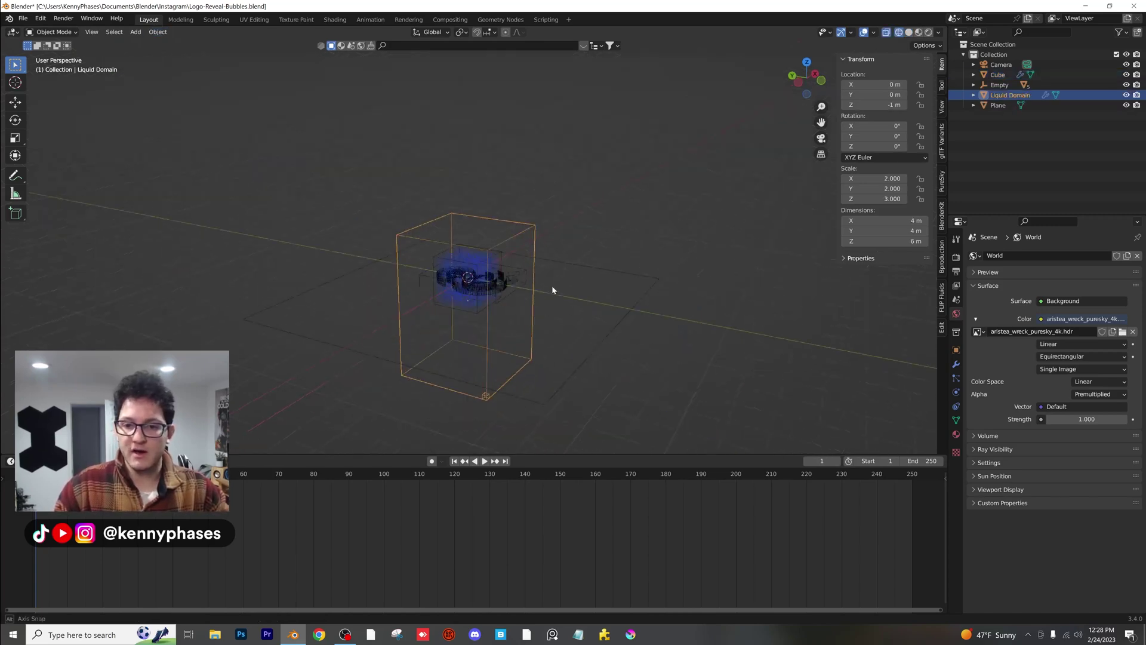
Step: Play the animation to preview the liquid simulation in the domain and return to frame 1
key(space)
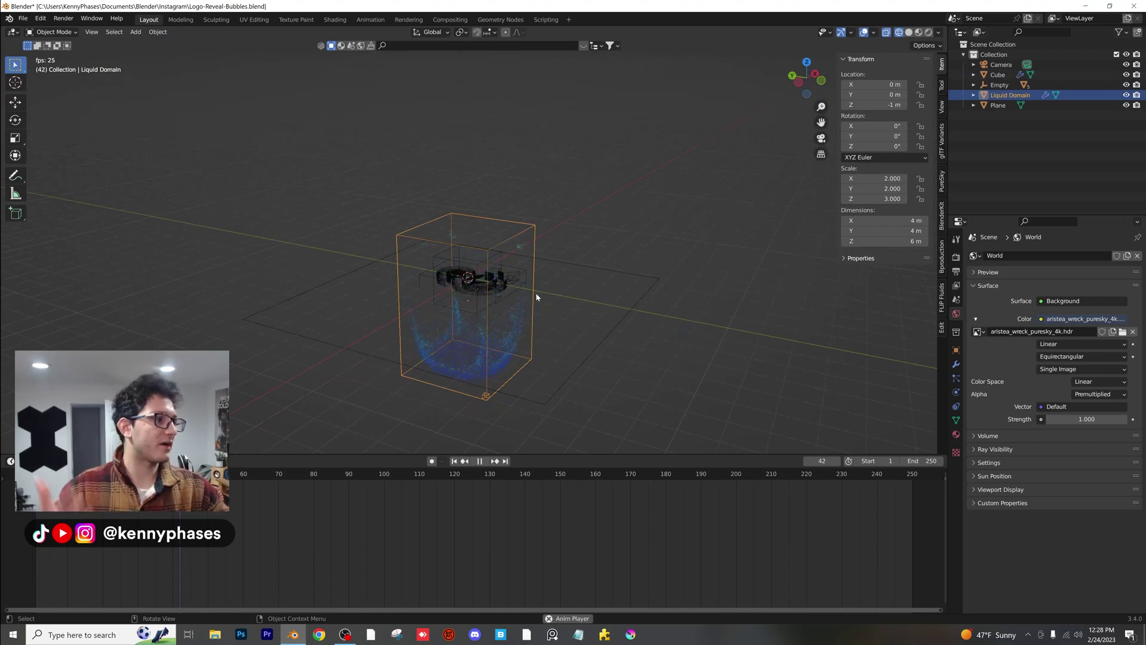
middle_drag(539, 292, 571, 308)
key(space)
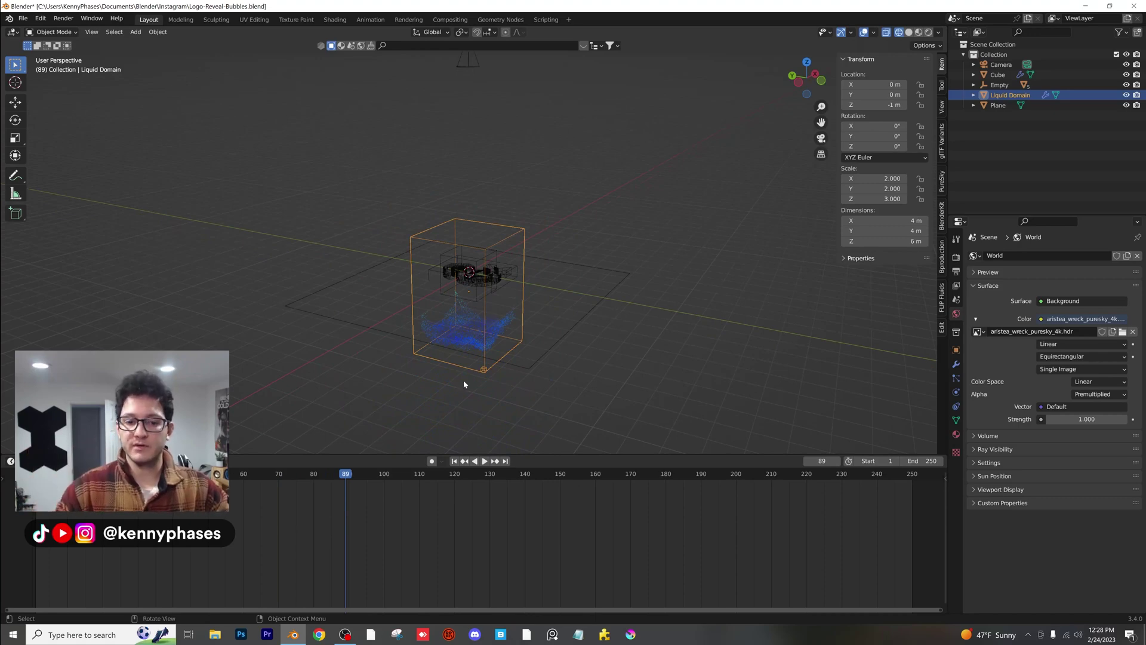
scroll(494, 333, up, 1)
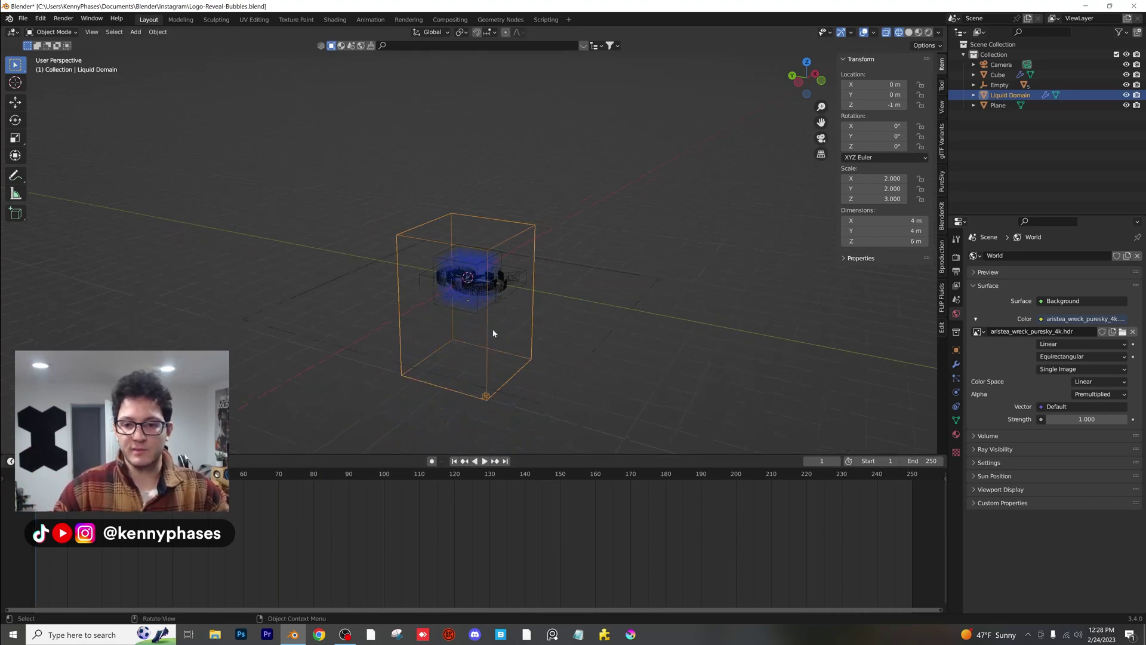
middle_drag(615, 360, 624, 362)
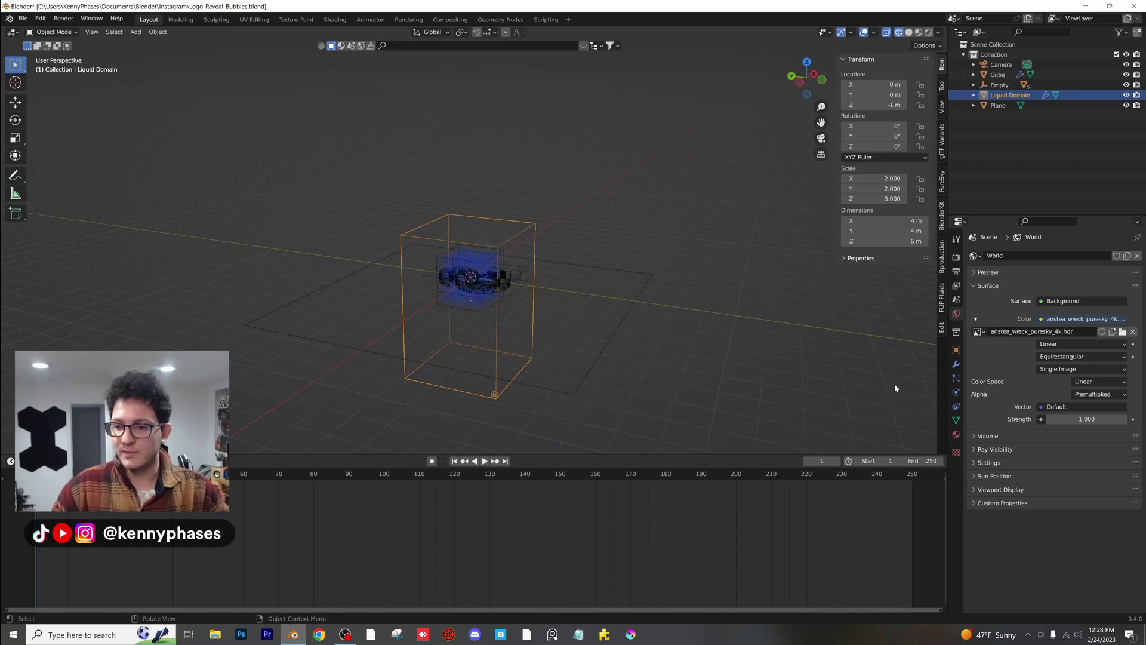
Step: Create a folder named ewdwede on the Desktop and set it as the liquid domain's cache location
click(956, 392)
scroll(1049, 445, down, 10)
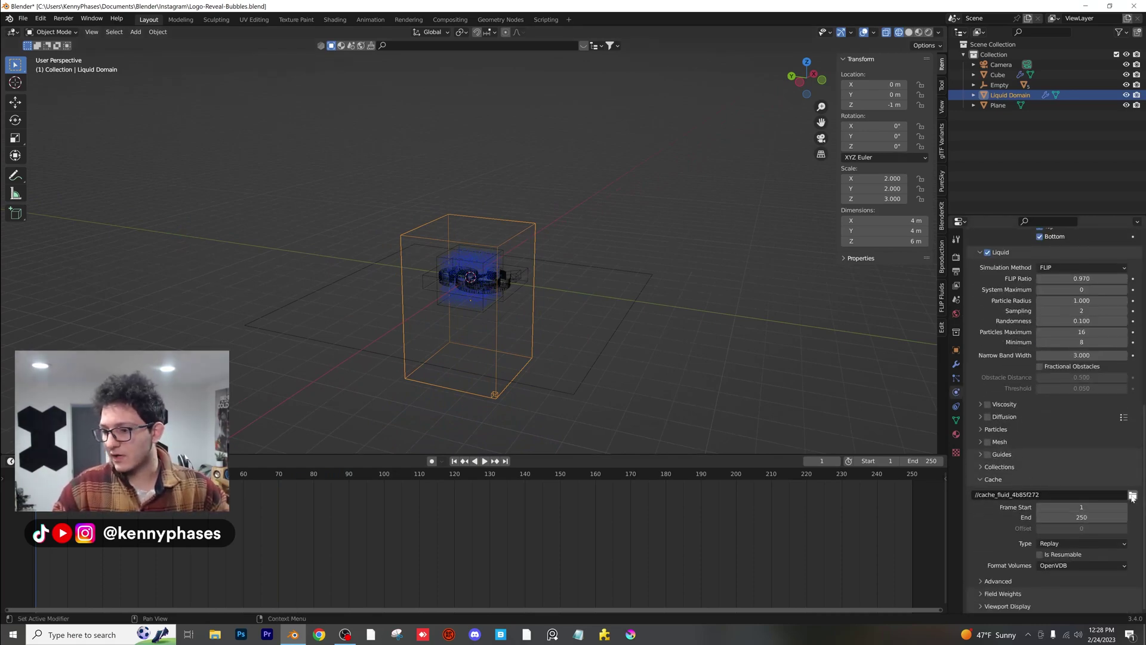
click(1133, 495)
click(254, 211)
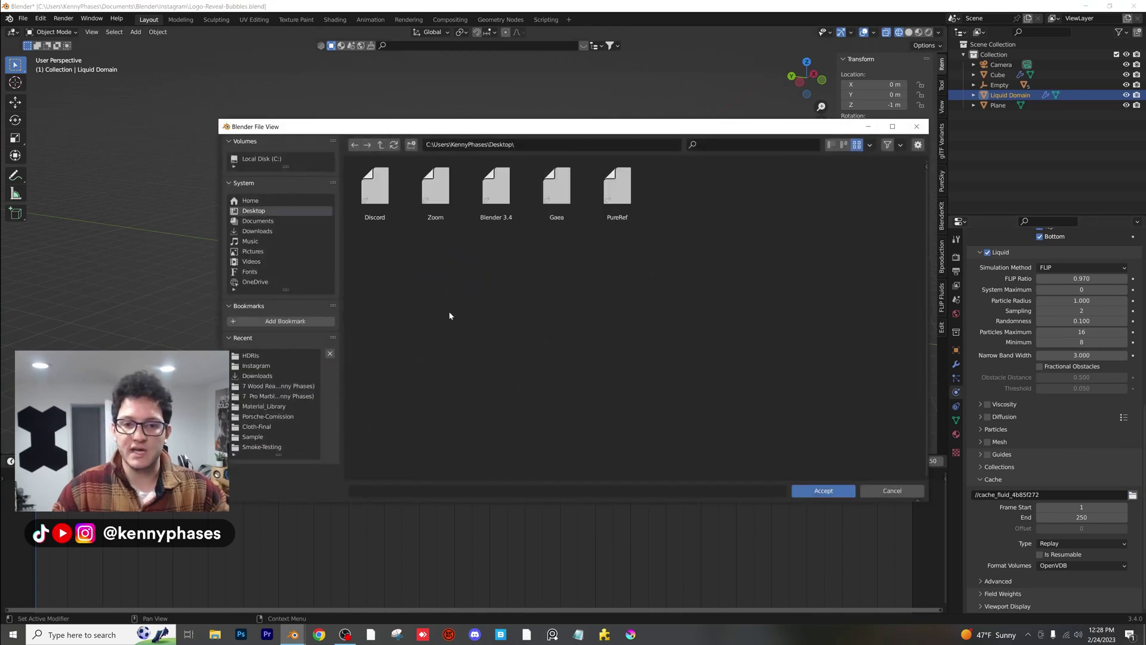
click(411, 145)
text(ewdwede)
key(Return)
click(825, 494)
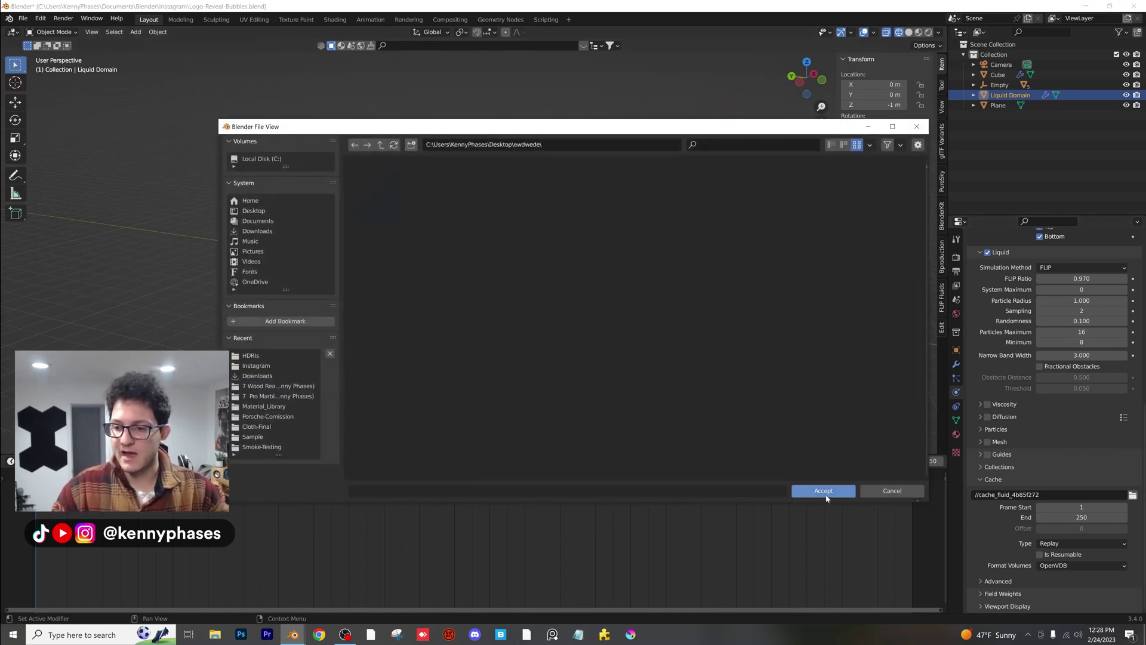
click(814, 492)
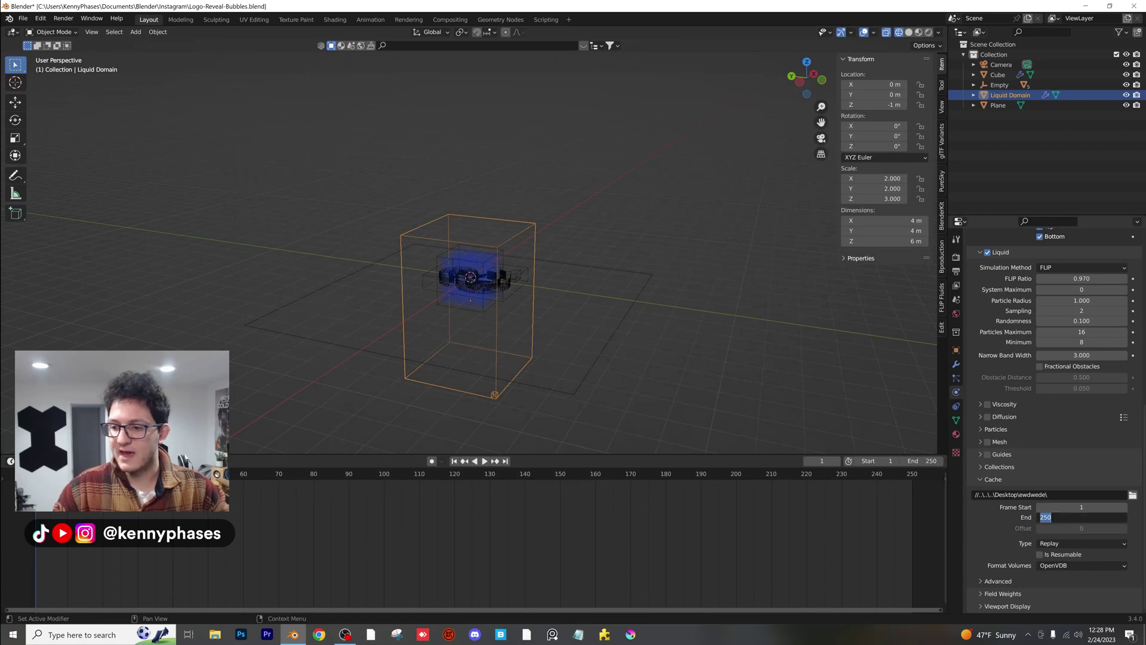
Step: Set the fluid cache's end frame to 100 and its type to All
click(1078, 544)
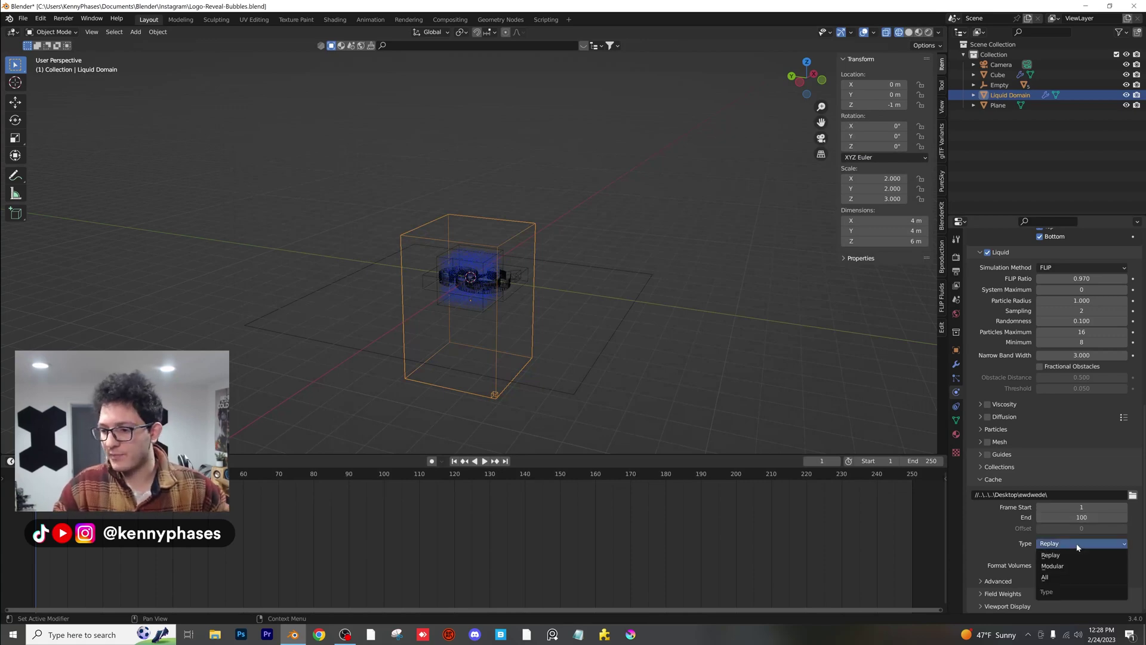
click(1057, 579)
scroll(517, 370, up, 2)
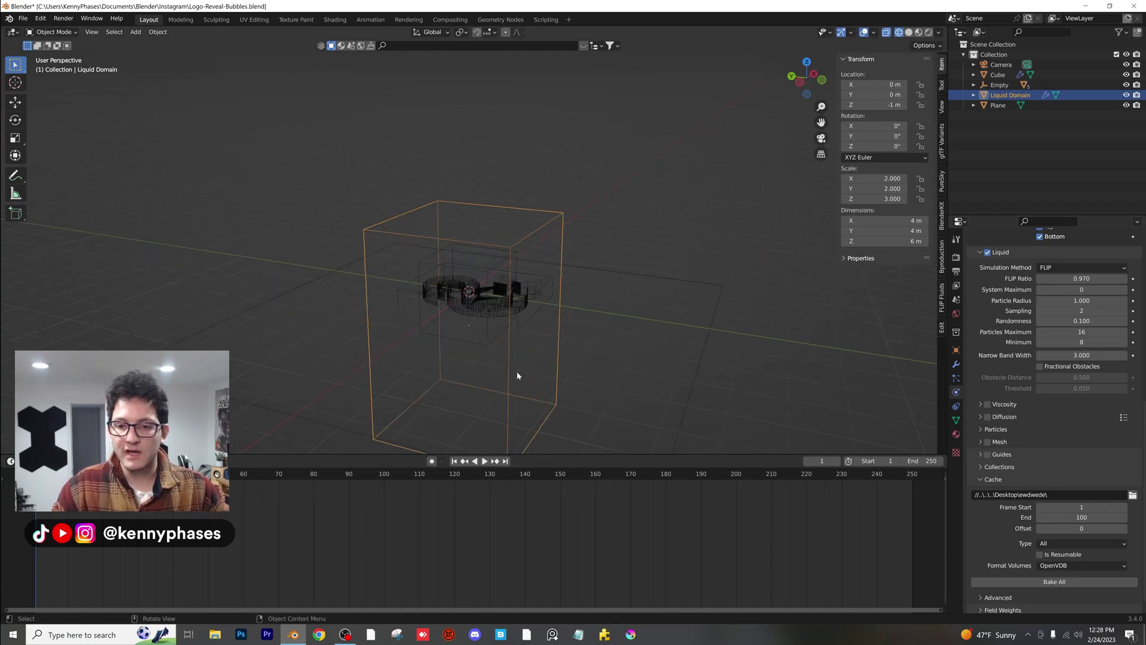
Step: In side view, resize the liquid domain to about 7.99 × 7.99 × 3.67 m and raise it to about Z 1.03 m
click(799, 82)
key(s)
key(z)
click(520, 303)
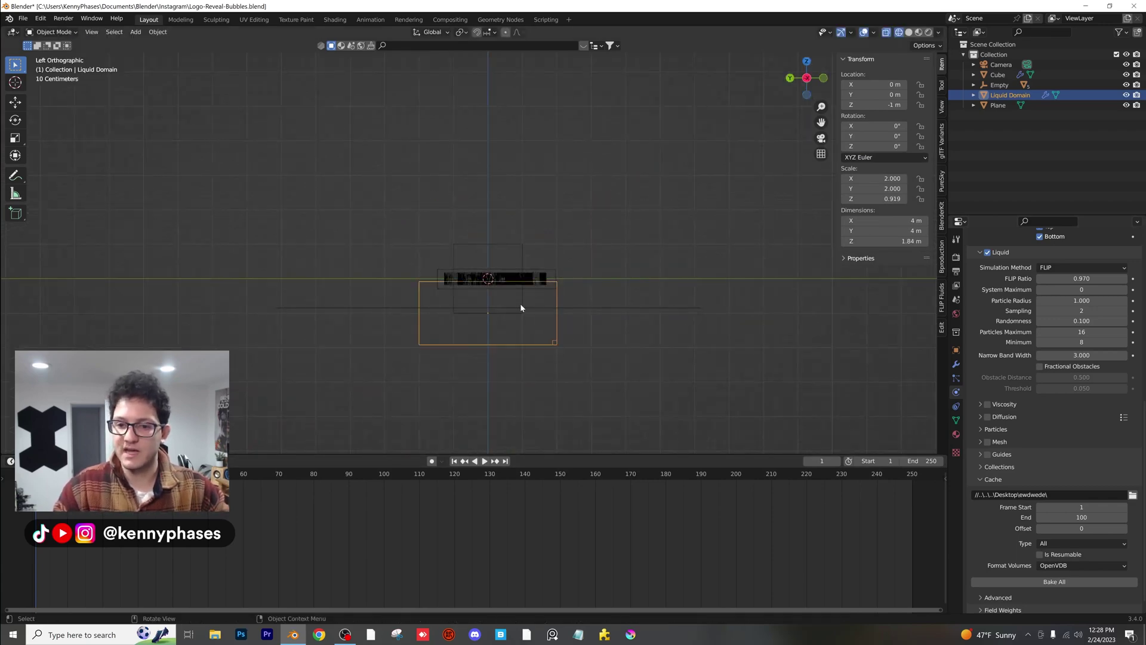
key(s)
click(621, 242)
key(g)
key(z)
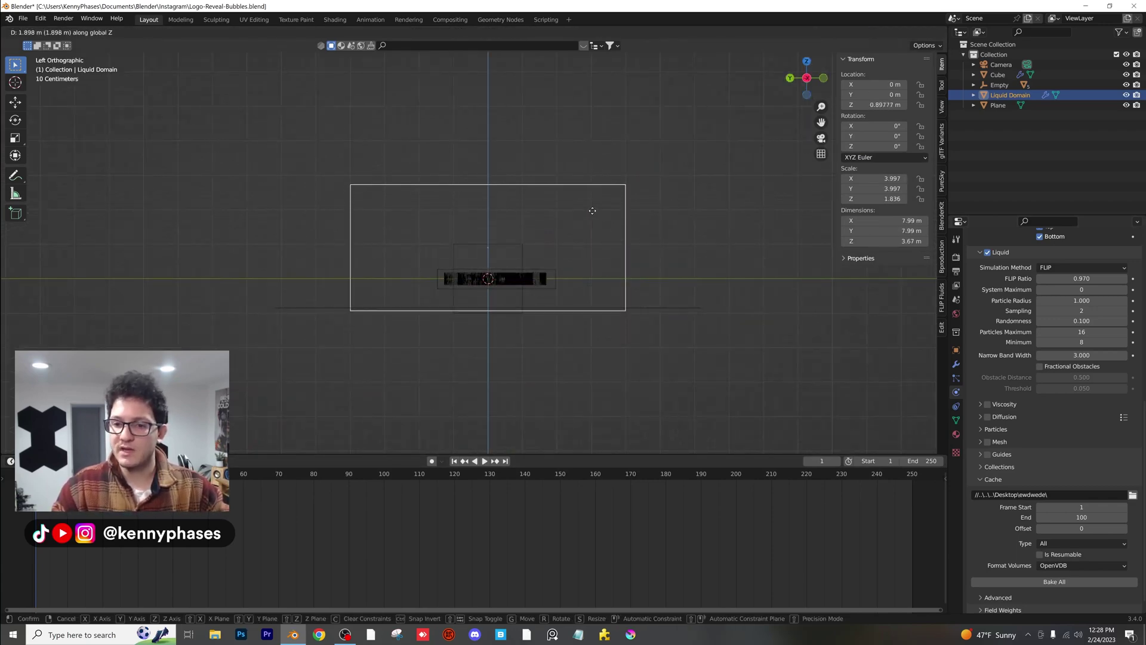
click(576, 205)
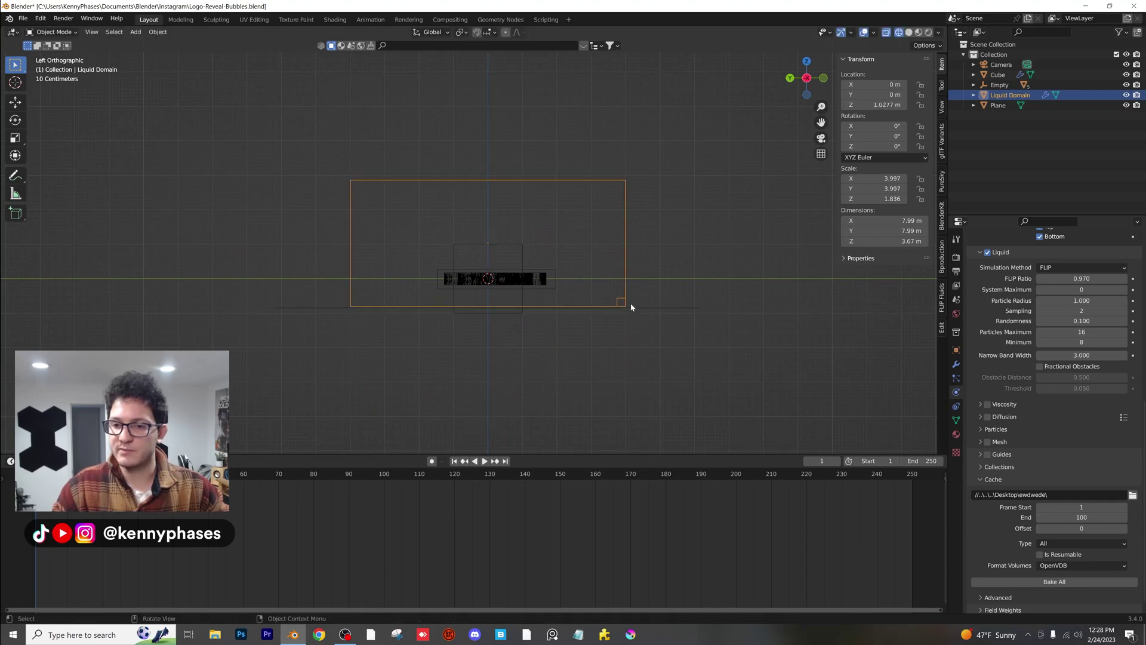
Step: In top view, narrow the liquid domain around the logo to about 3.07 m in X and 4.12 m in Y
middle_drag(629, 304, 531, 272)
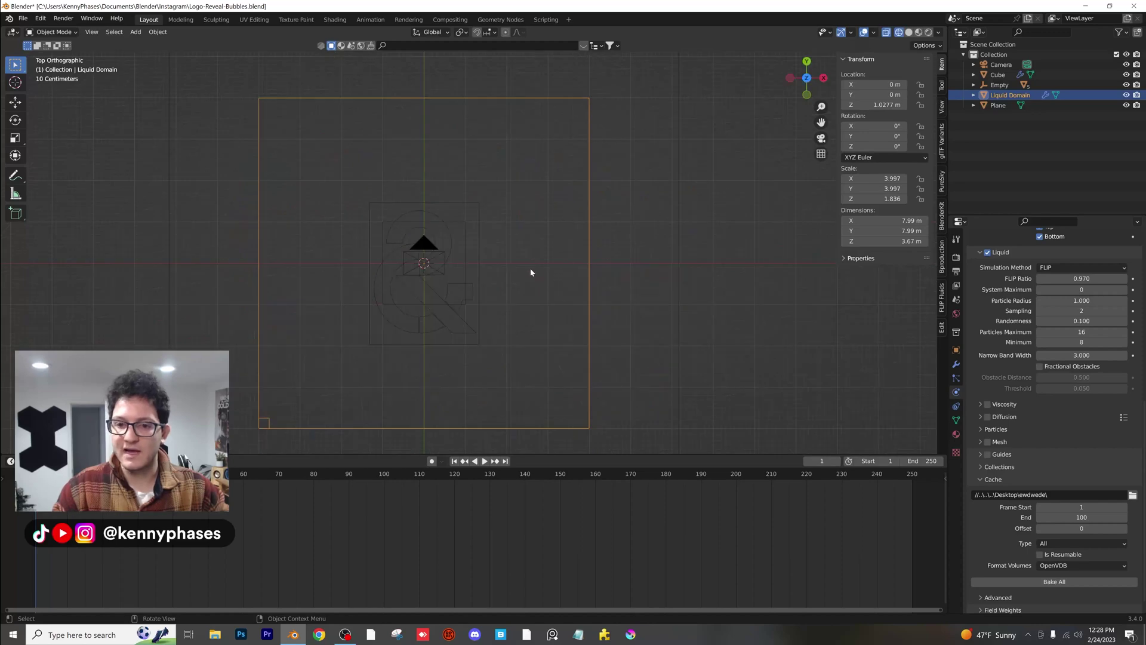
key(s)
key(x)
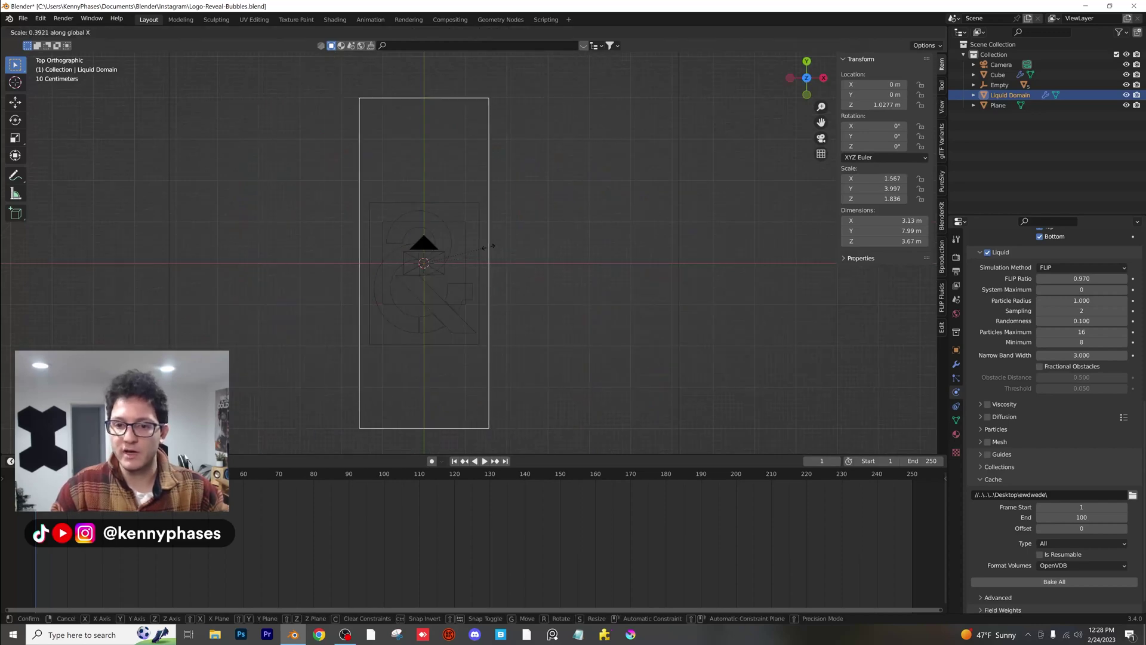
click(487, 245)
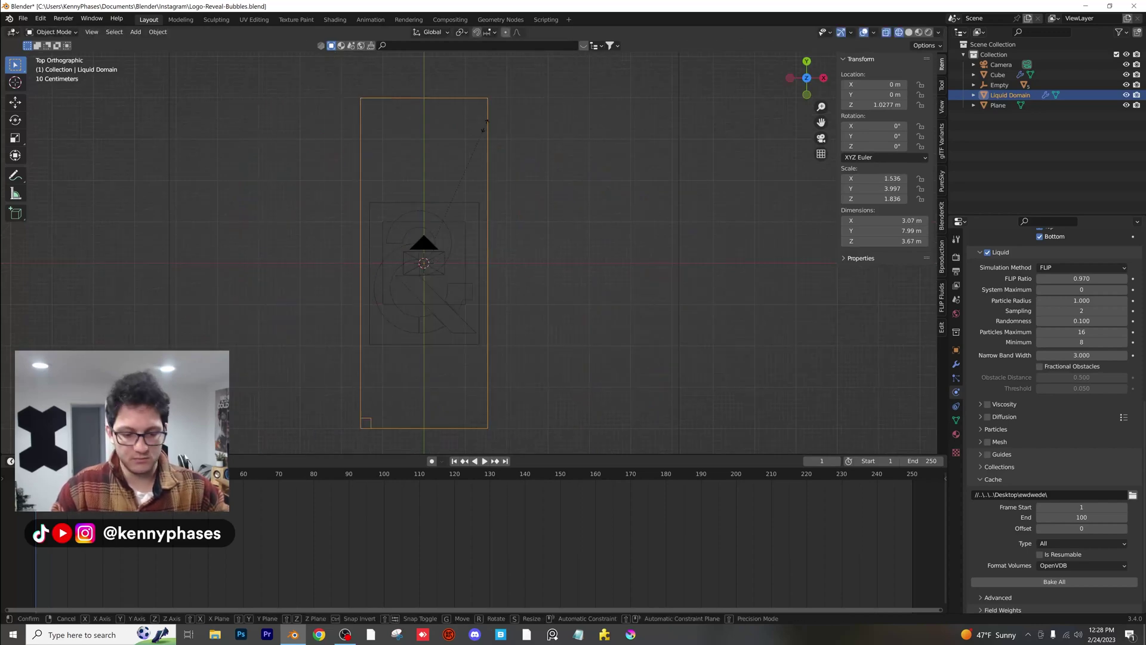
key(s)
key(y)
click(465, 196)
Step: Scale the liquid flow cube down to about 0.465 m per side and move it above the logo
middle_drag(465, 197, 526, 274)
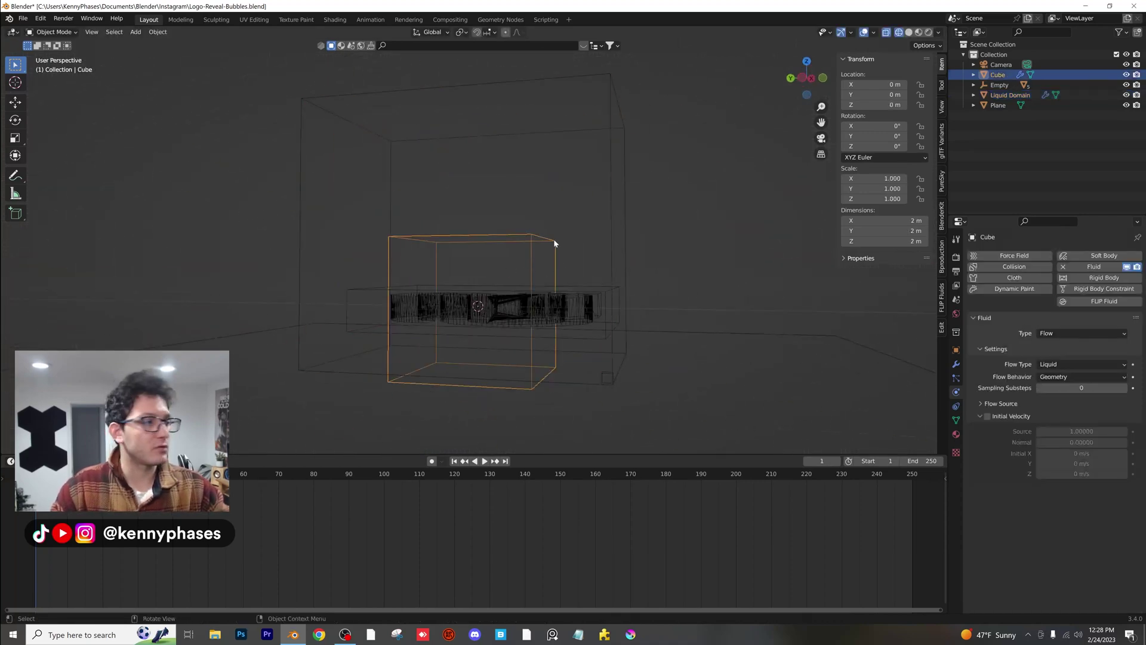
key(s)
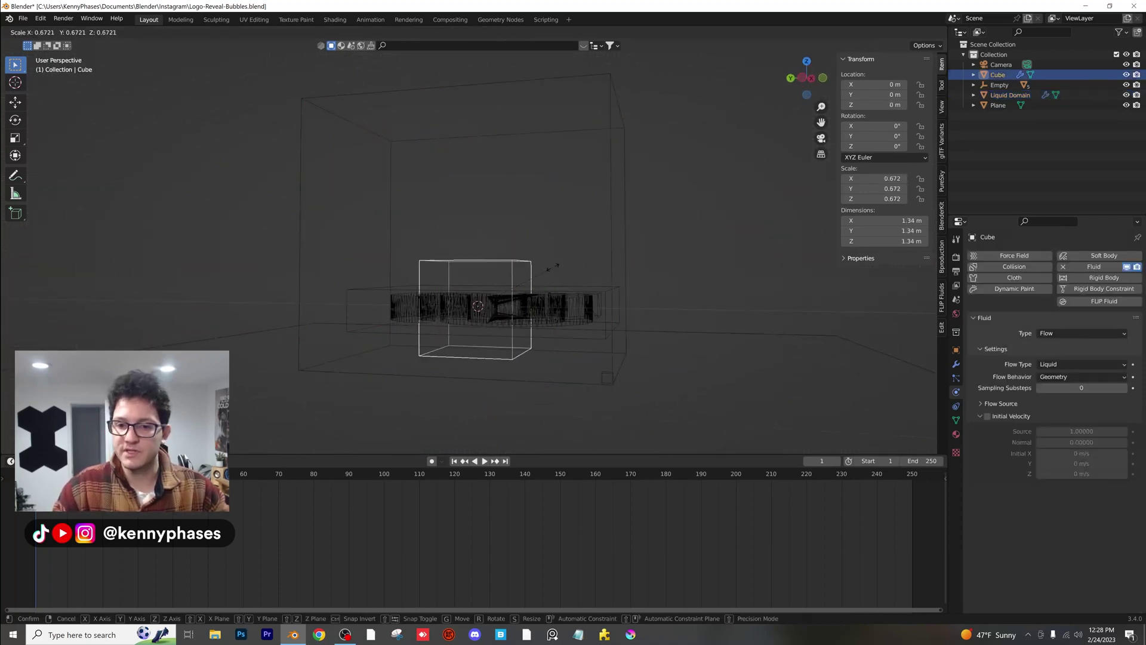
click(508, 289)
key(g)
click(448, 241)
middle_drag(474, 257, 514, 289)
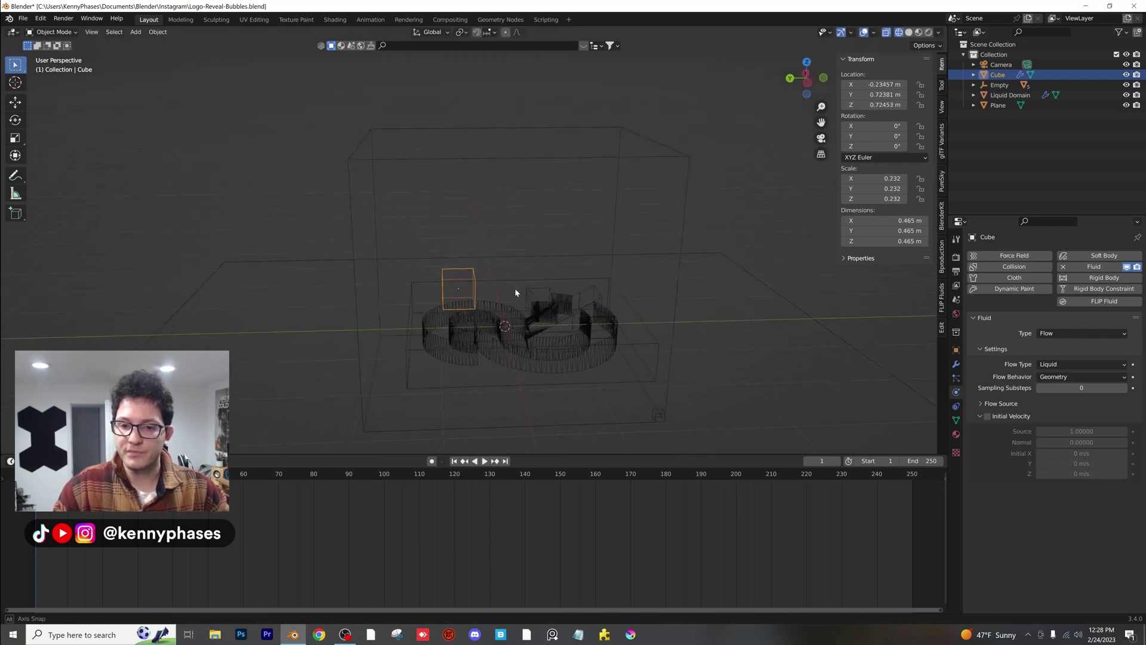
Step: Move the flow cube beside the logo near the domain's side wall, at about Y 1.70 m and Z 0.70 m
key(g)
click(442, 287)
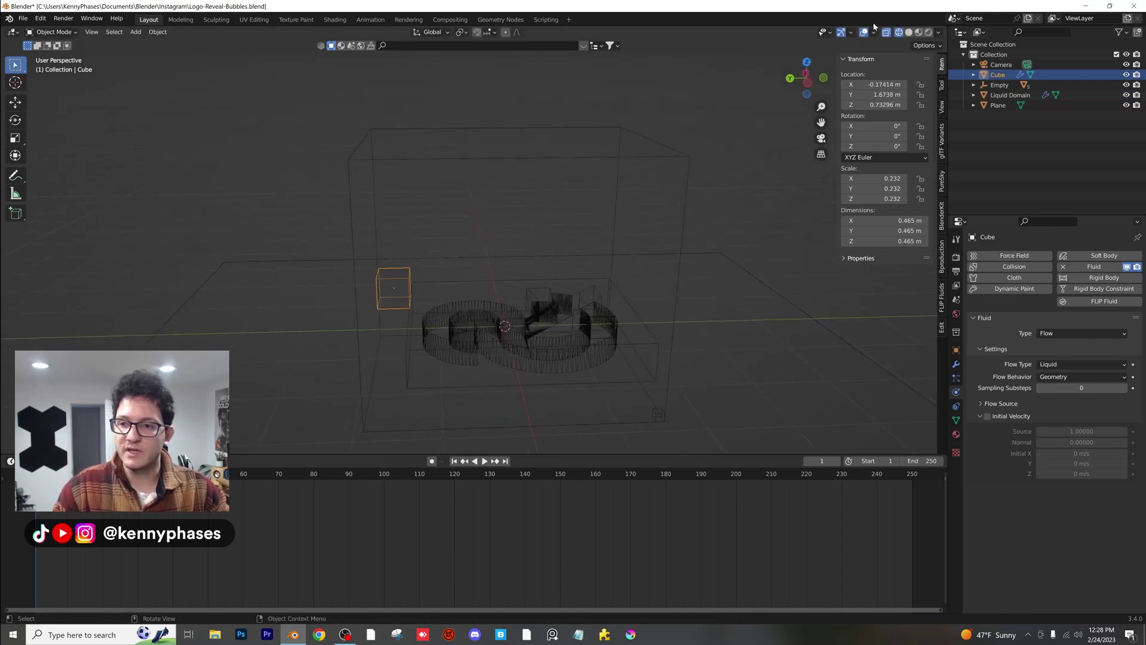
click(807, 83)
scroll(514, 256, up, 1)
shift+middle_drag(513, 255, 544, 210)
key(g)
click(498, 216)
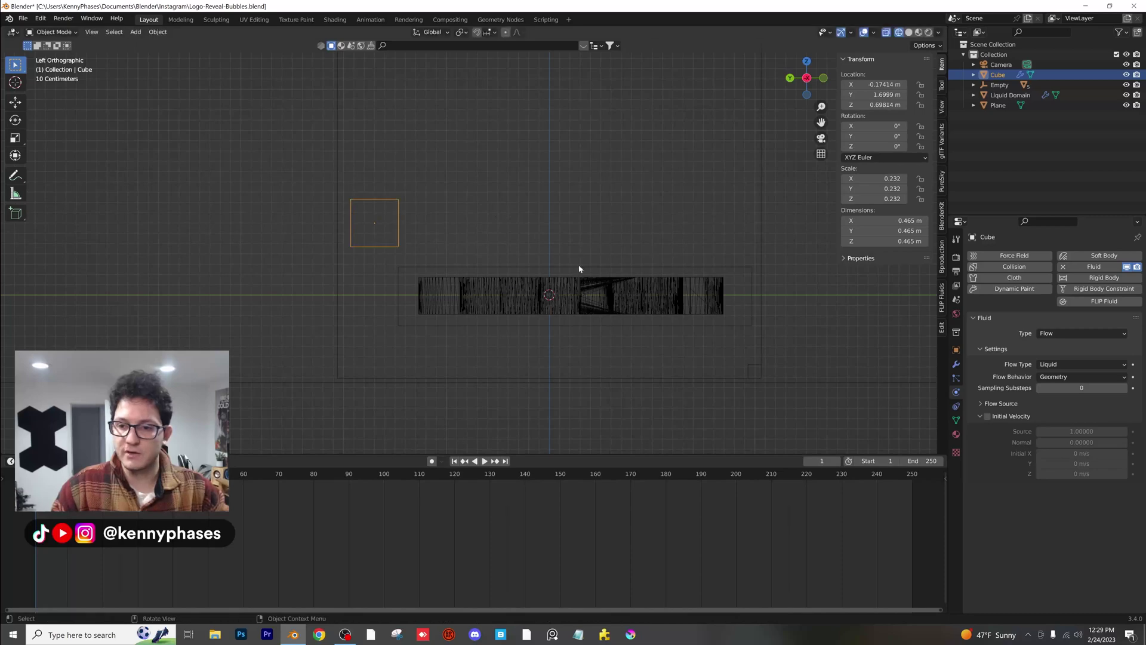
Step: Lower the logo's parent Empty along Z to about -0.65 m and inspect its fit against the liquid domain's floor
click(656, 273)
key(g)
key(z)
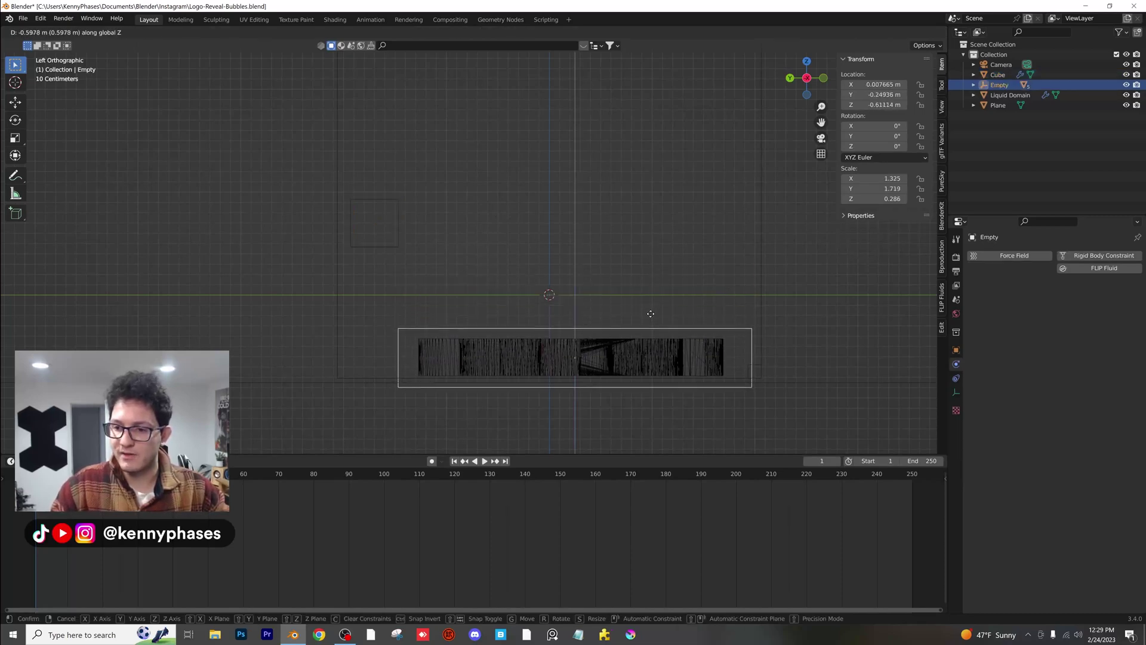
click(650, 316)
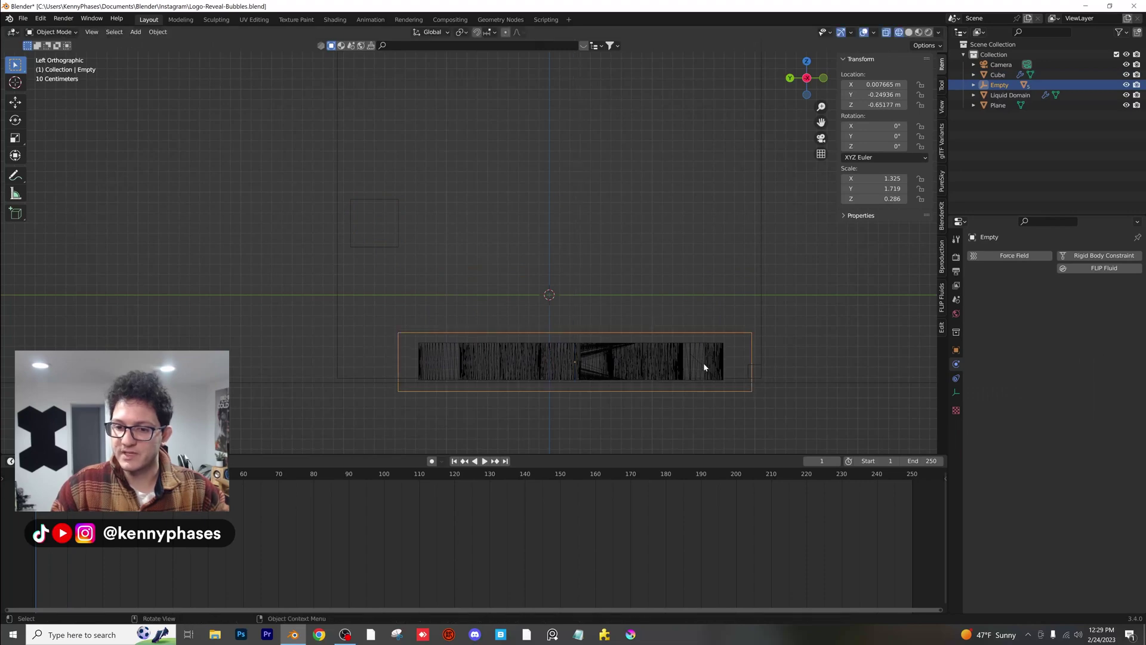
shift+middle_drag(706, 364, 617, 268)
scroll(421, 274, up, 4)
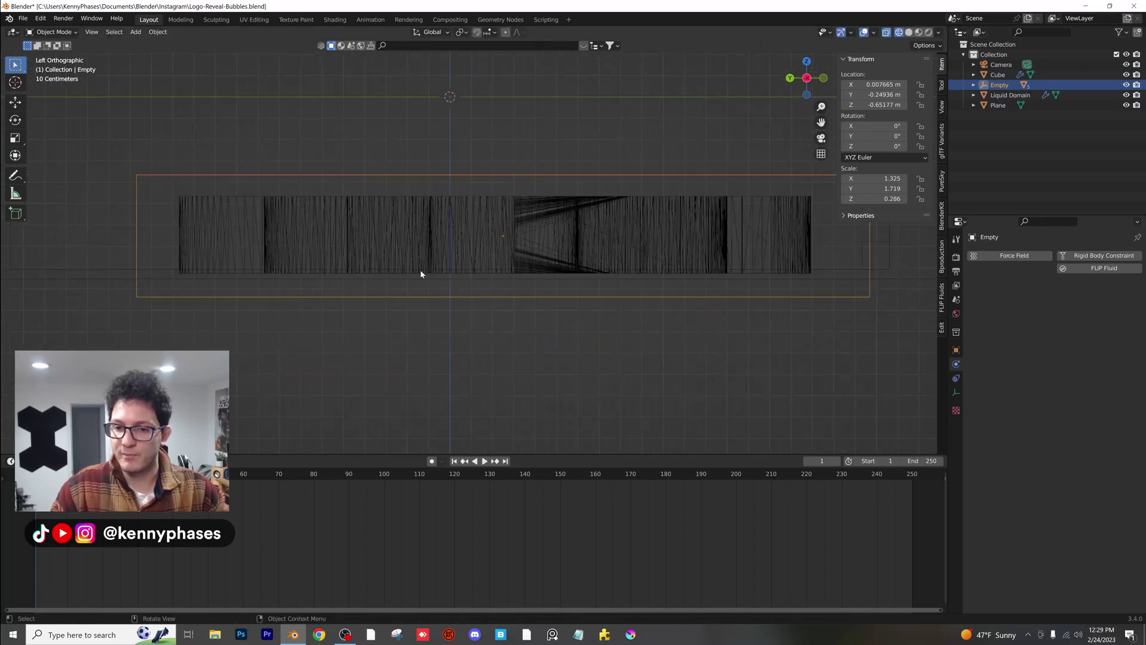
click(200, 264)
scroll(160, 286, up, 1)
shift+middle_drag(160, 287, 283, 291)
shift+click(273, 278)
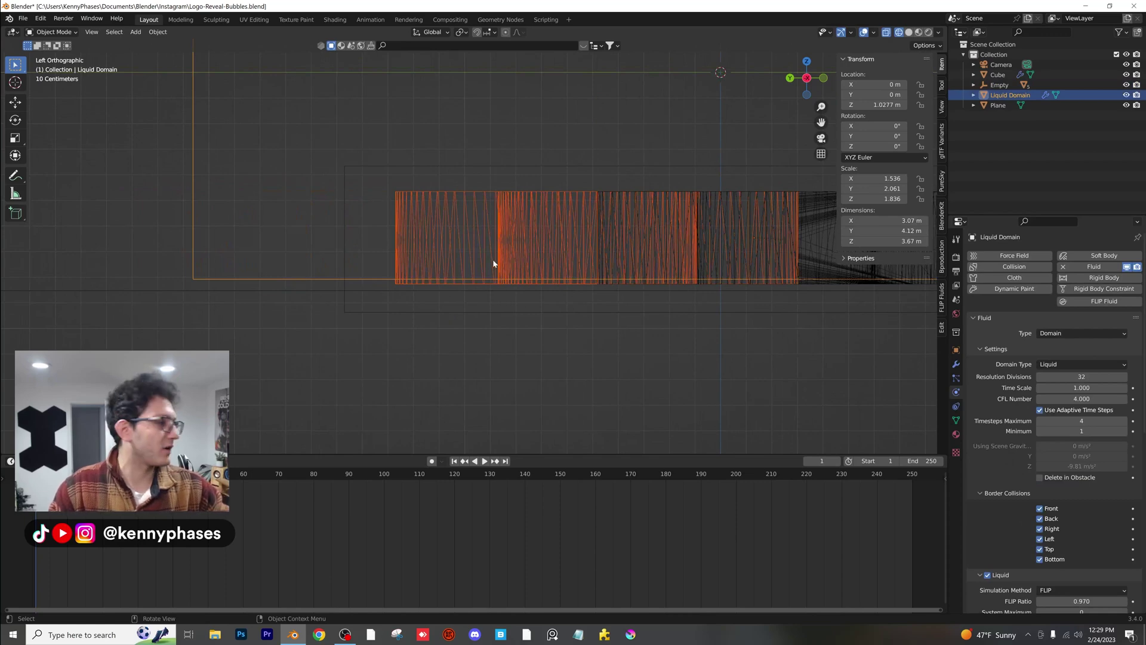
Step: Remove the collision physics from the logo's large lower arc, Cube.002
middle_drag(460, 256, 463, 271)
click(578, 118)
click(447, 272)
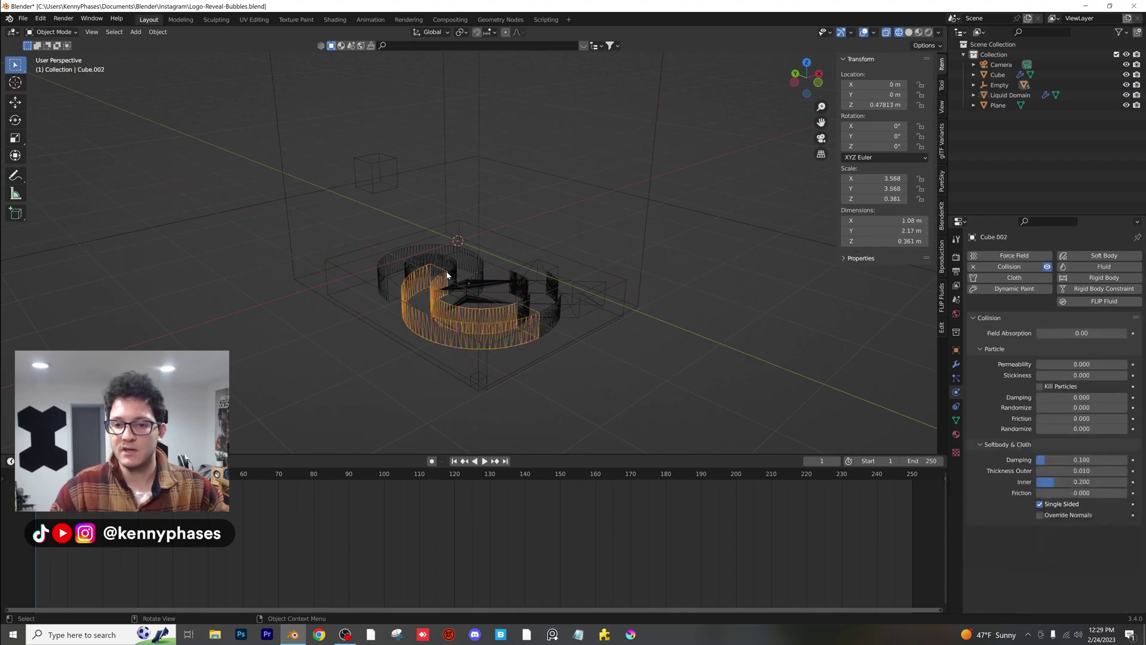
middle_drag(481, 318, 476, 318)
scroll(476, 318, up, 2)
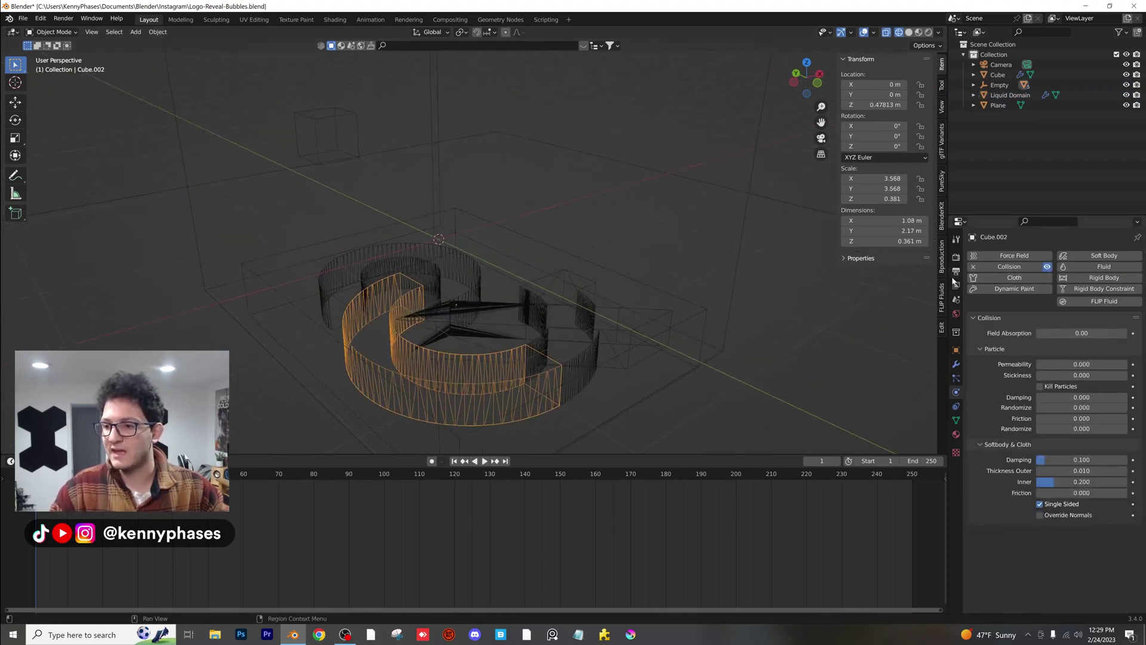
click(1009, 266)
Step: Display the scene in solid shading with X-ray and remove the collision physics from the small arc segment, Cube.004
click(528, 341)
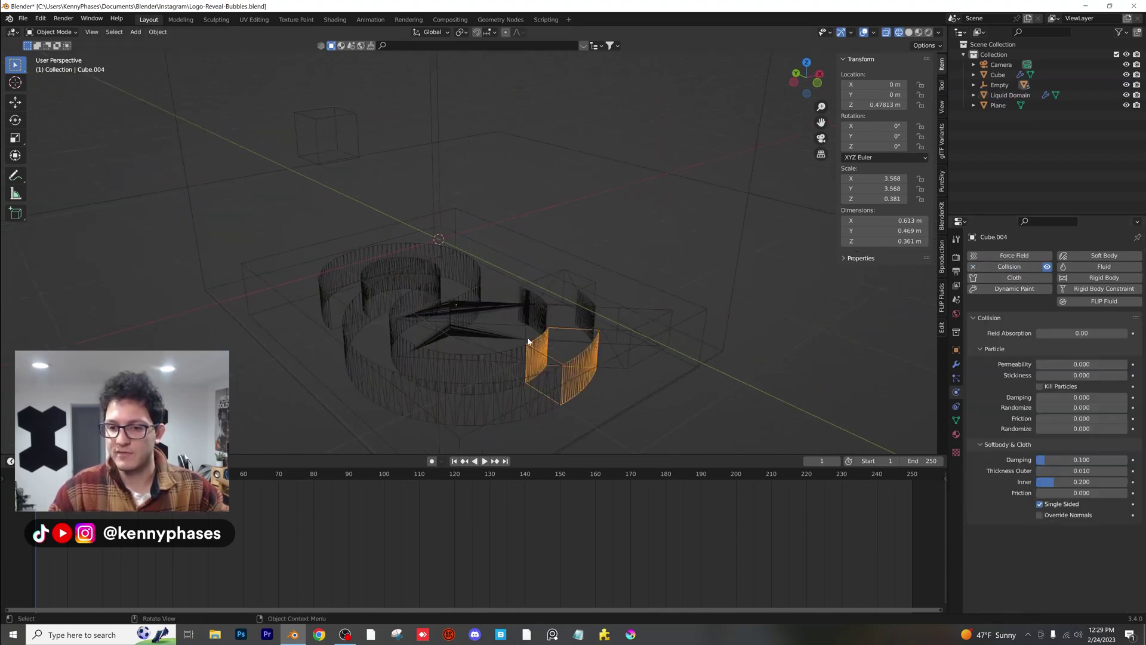
click(909, 33)
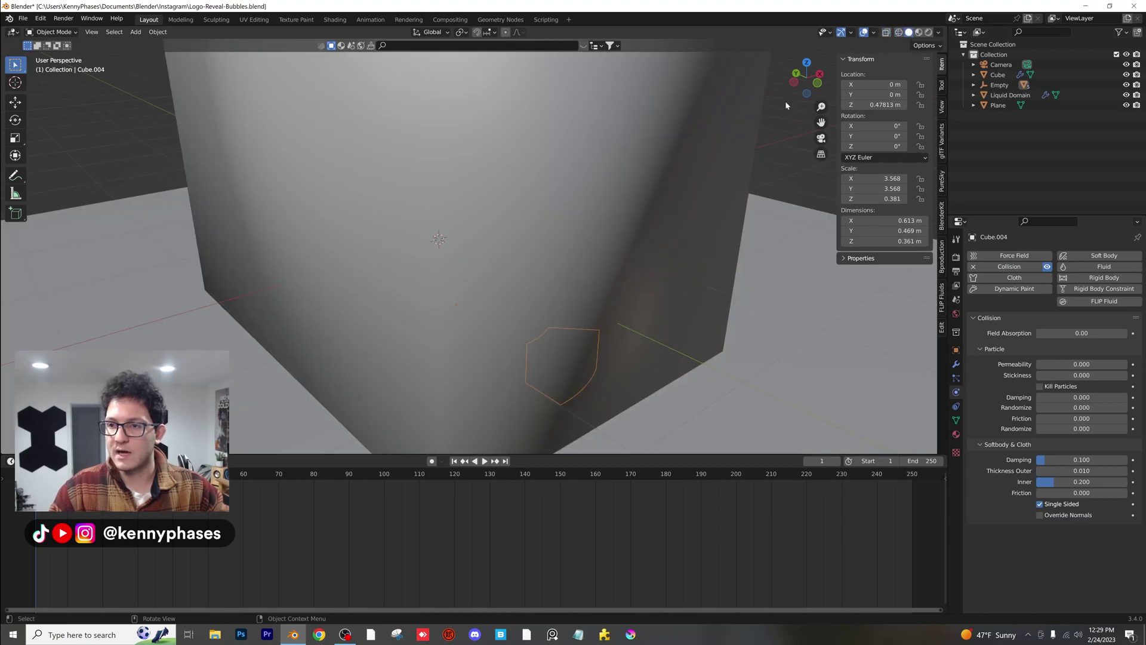
click(886, 33)
scroll(504, 159, up, 2)
shift+middle_drag(564, 313, 502, 197)
scroll(496, 262, up, 3)
click(974, 268)
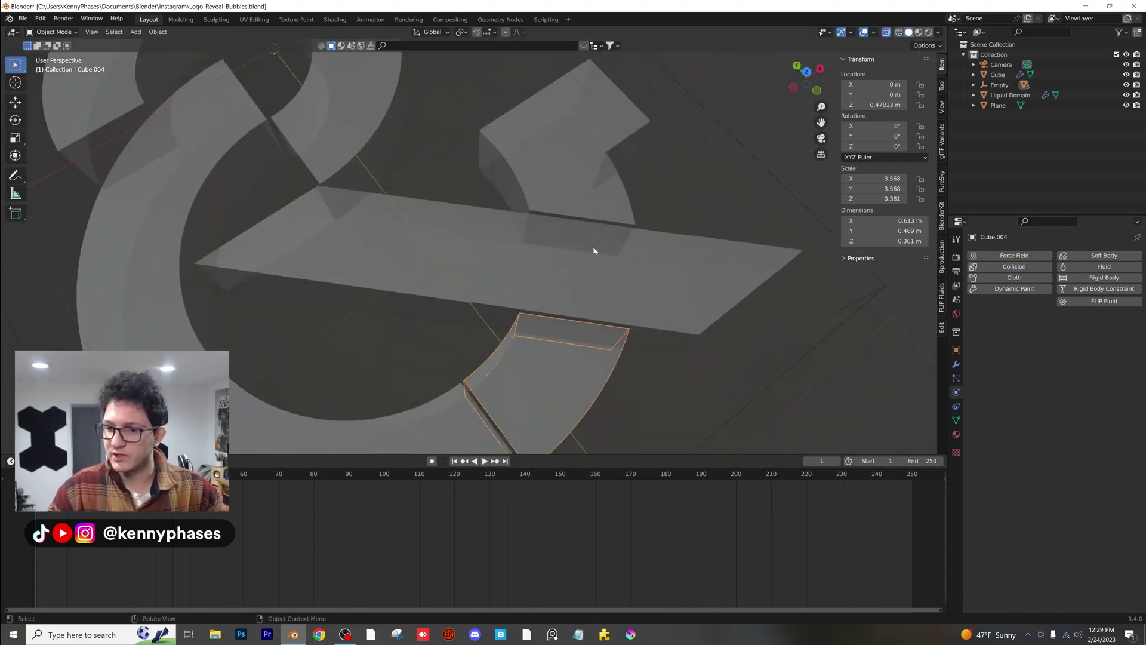
Step: Remove the collision physics from the diagonal bar, the short hooked piece Cube.003 and the C-shaped ring Cube.001
click(593, 247)
click(974, 268)
click(603, 203)
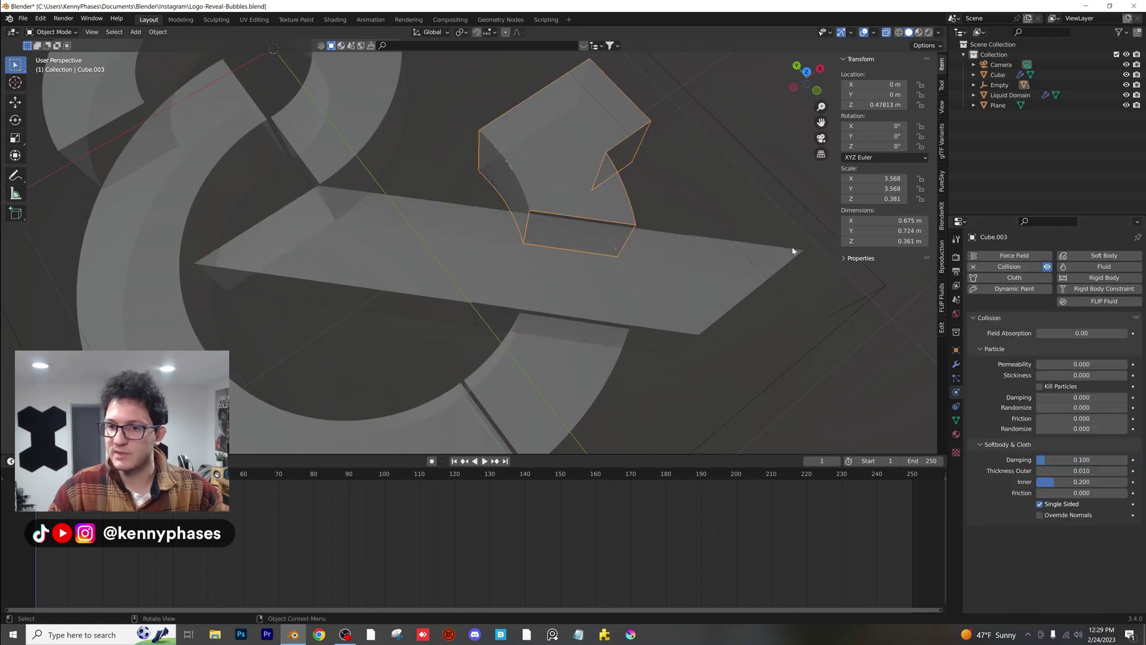
click(974, 267)
click(332, 95)
click(974, 266)
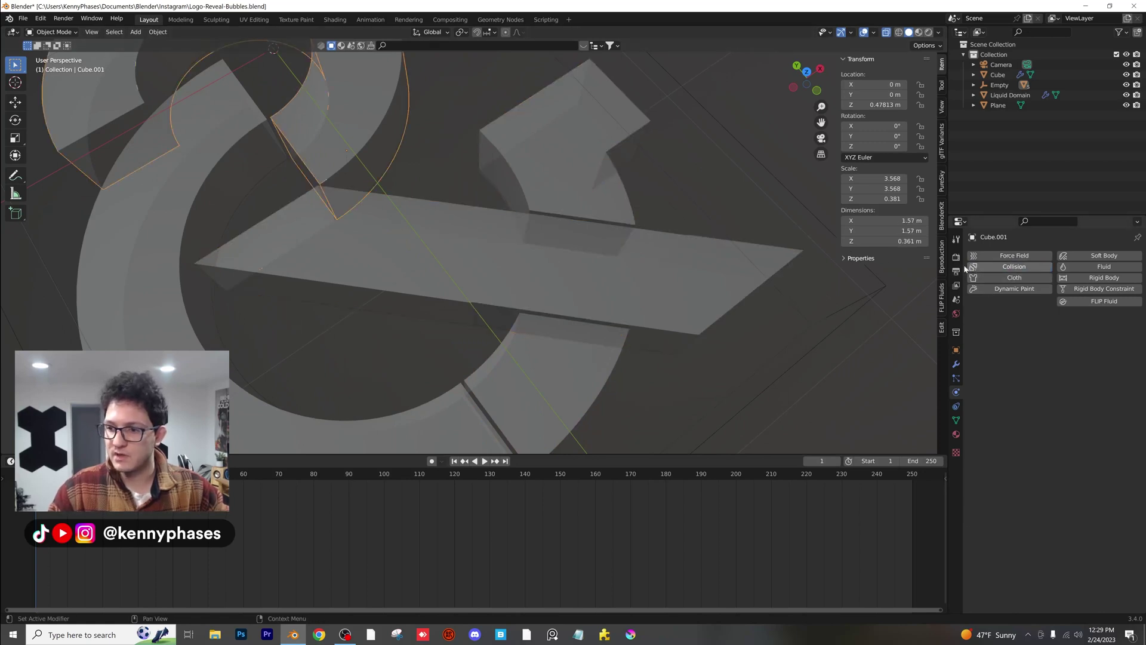
click(185, 148)
click(322, 149)
Step: Check the whole logo inside the domain and save the Blender file
scroll(392, 230, down, 8)
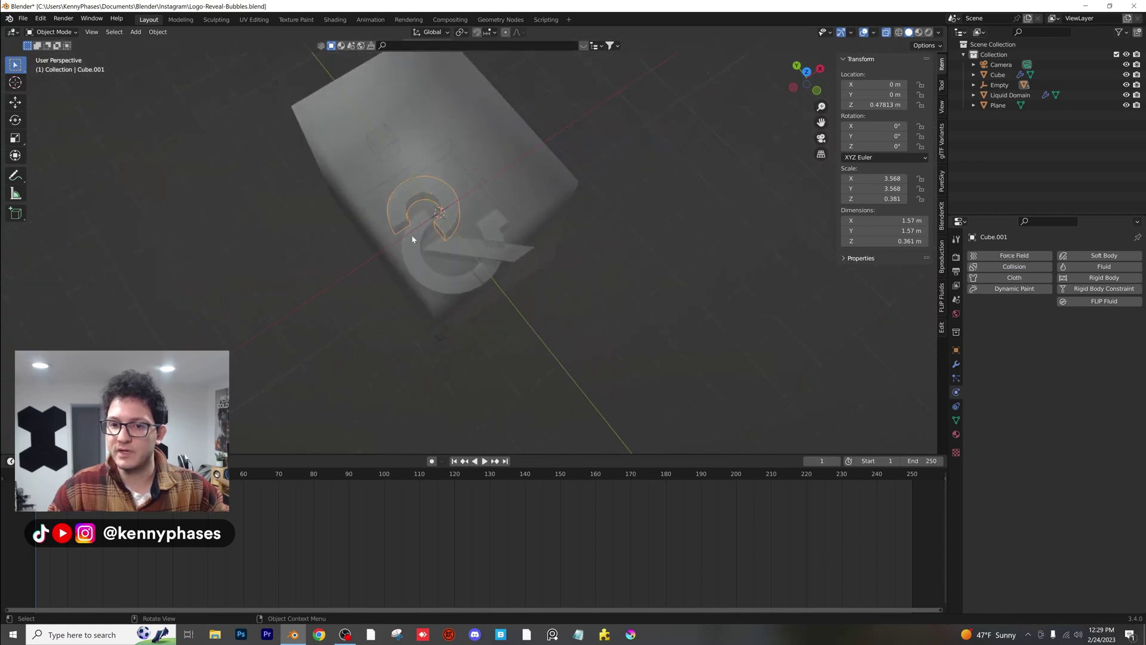
middle_drag(412, 235, 433, 184)
scroll(447, 210, up, 6)
scroll(429, 234, down, 6)
key(ctrl+s)
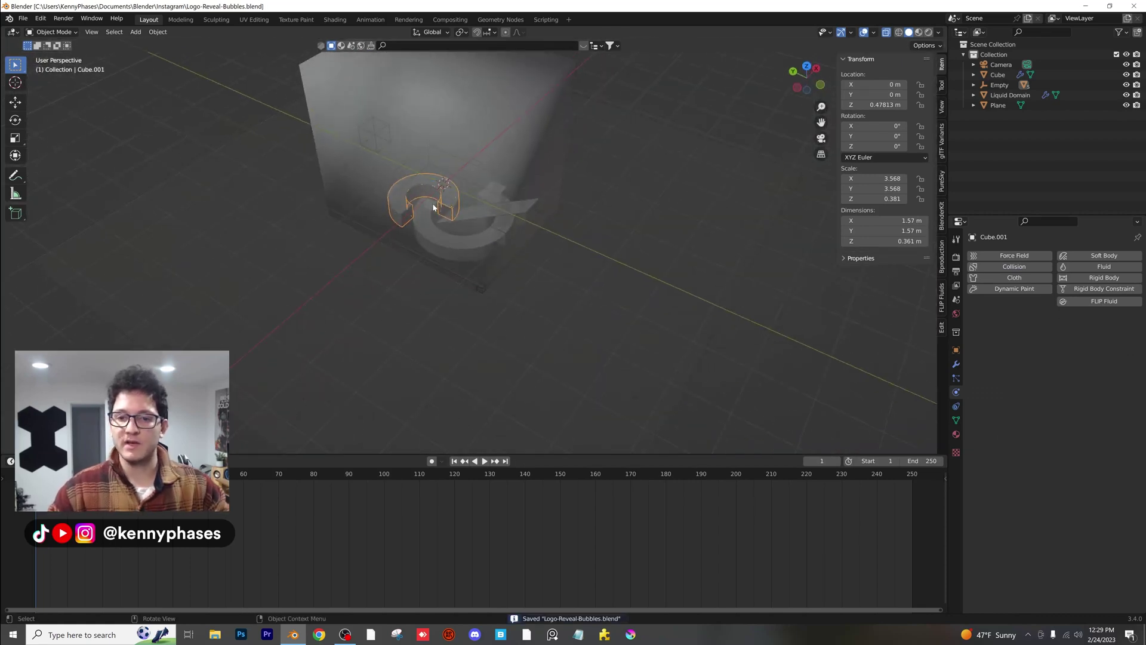
Step: Hide the Liquid Domain in the viewport to expose the logo pieces
scroll(444, 203, up, 4)
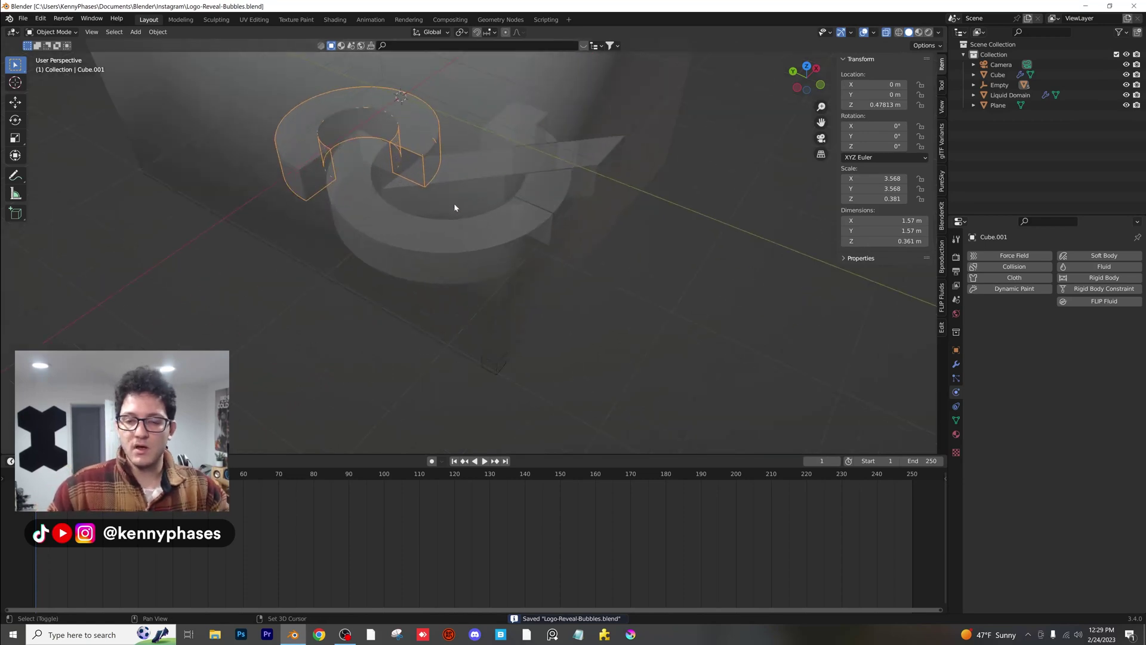
middle_drag(454, 203, 483, 301)
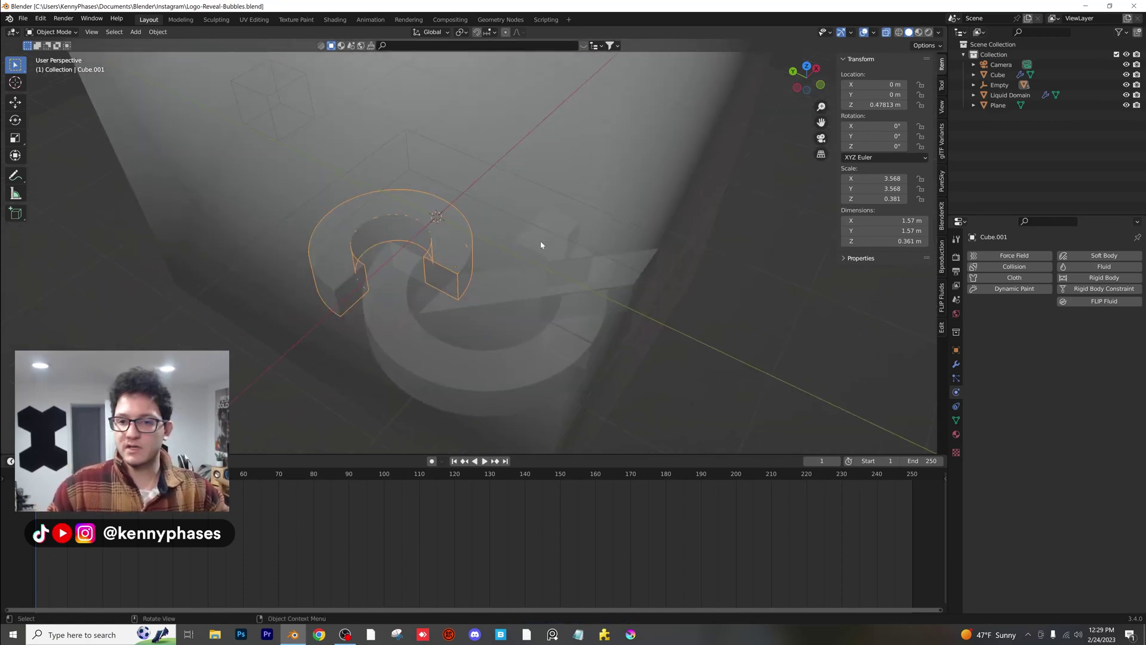
scroll(541, 245, down, 3)
click(1087, 96)
click(1126, 96)
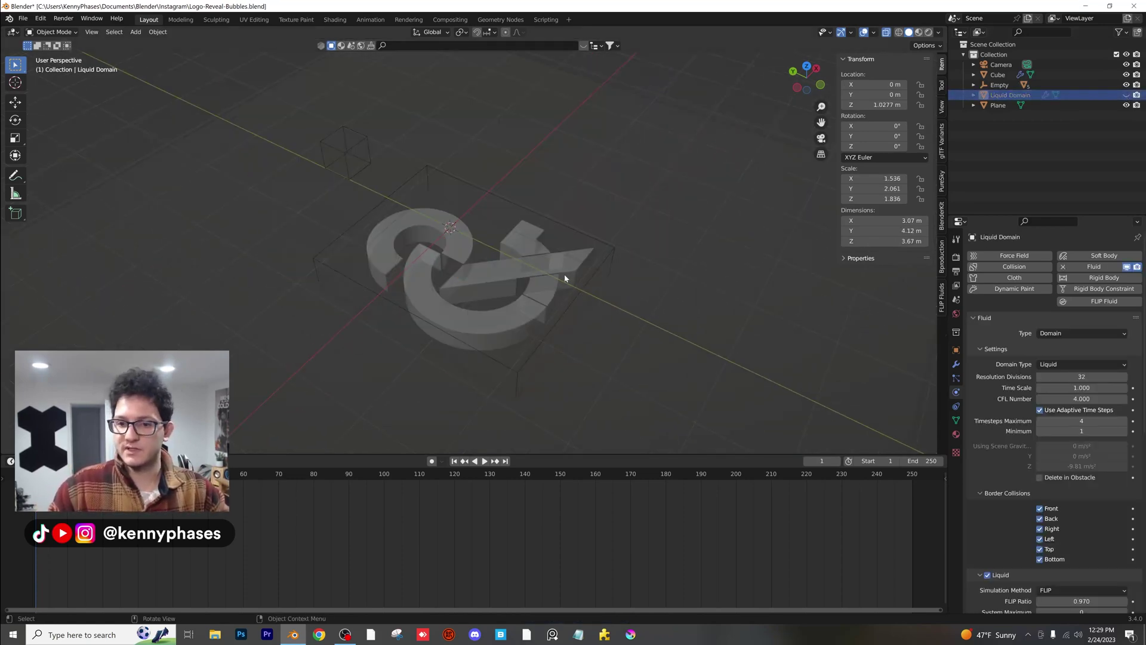
Step: Add fluid physics to the C-shaped ring Cube.001 as a collision Effector with a surface thickness of 0.1
click(519, 242)
click(402, 246)
scroll(401, 246, up, 3)
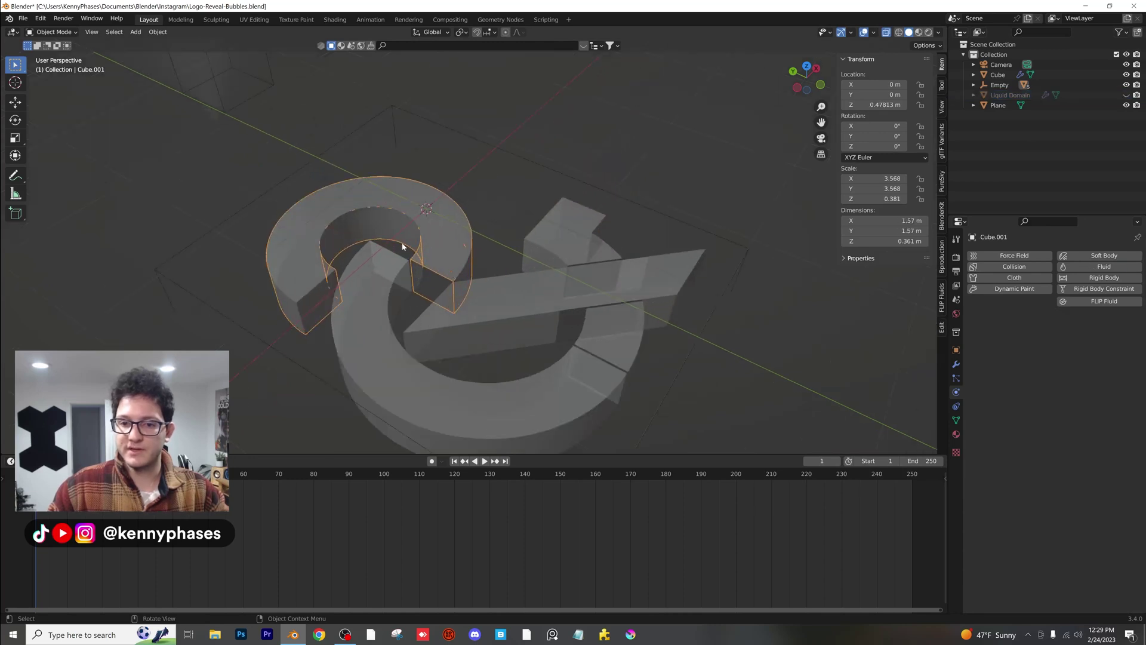
click(1090, 269)
click(1054, 334)
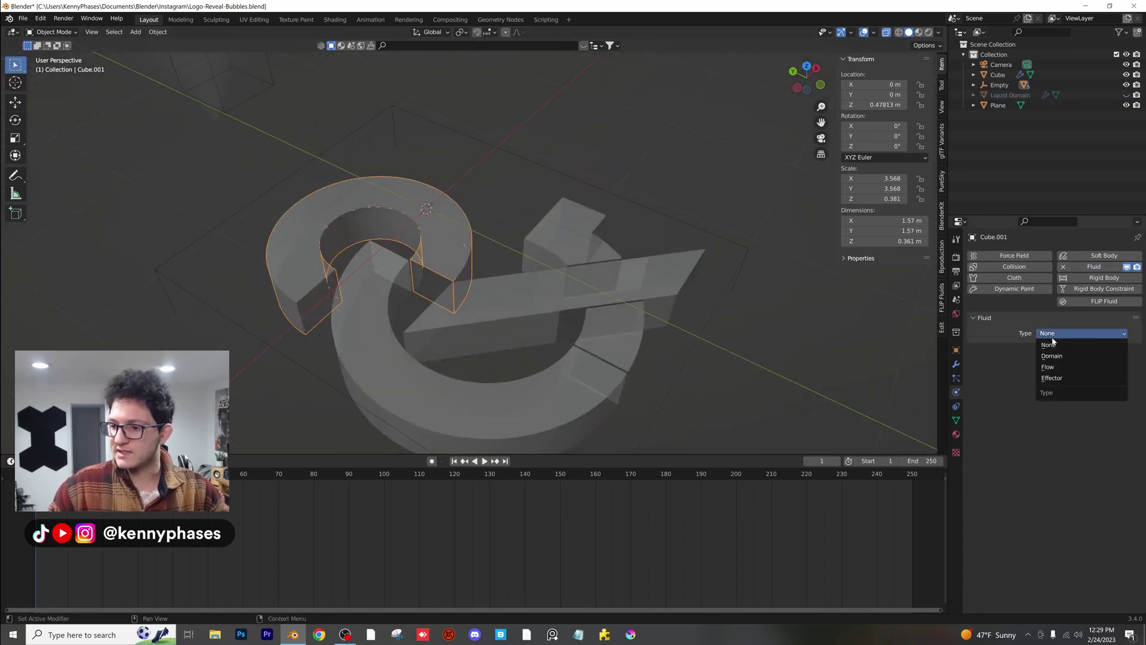
click(1065, 378)
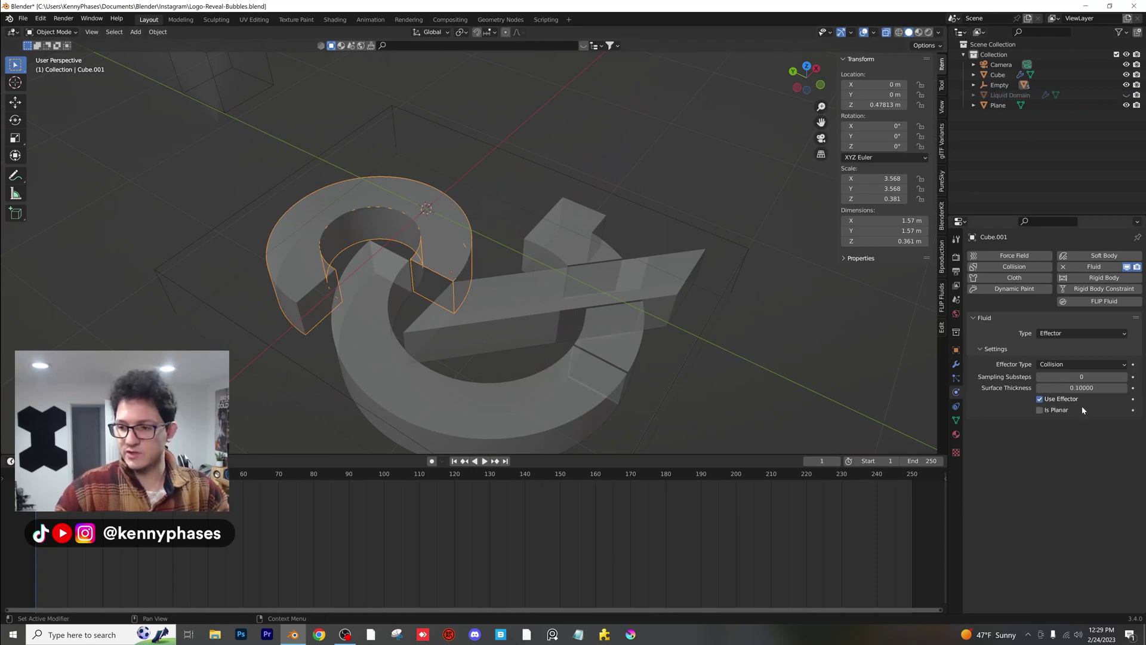
Step: Make the large lower arc Cube.002 a fluid collision Effector with a surface thickness of 0.1
click(392, 305)
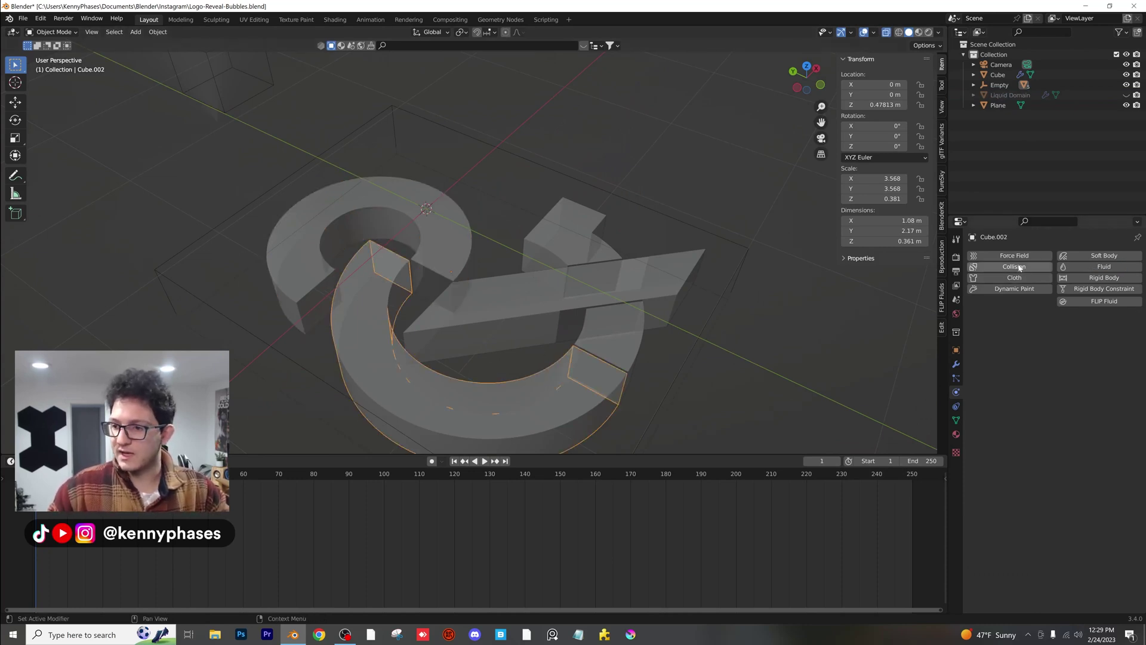
click(1086, 273)
click(1085, 332)
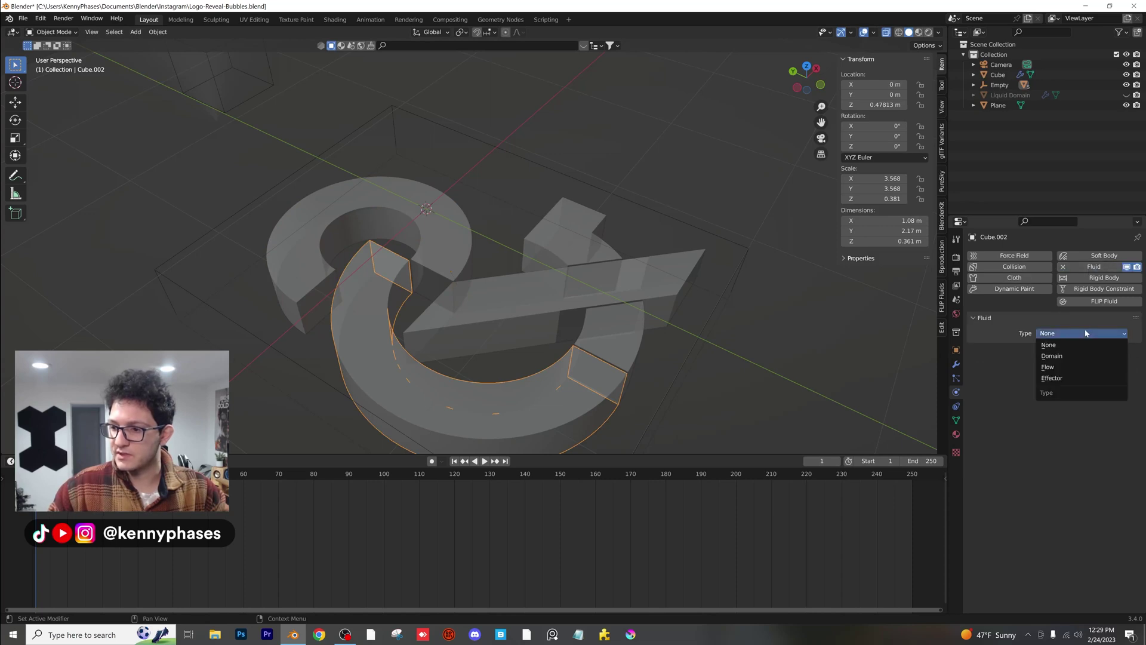
click(1079, 382)
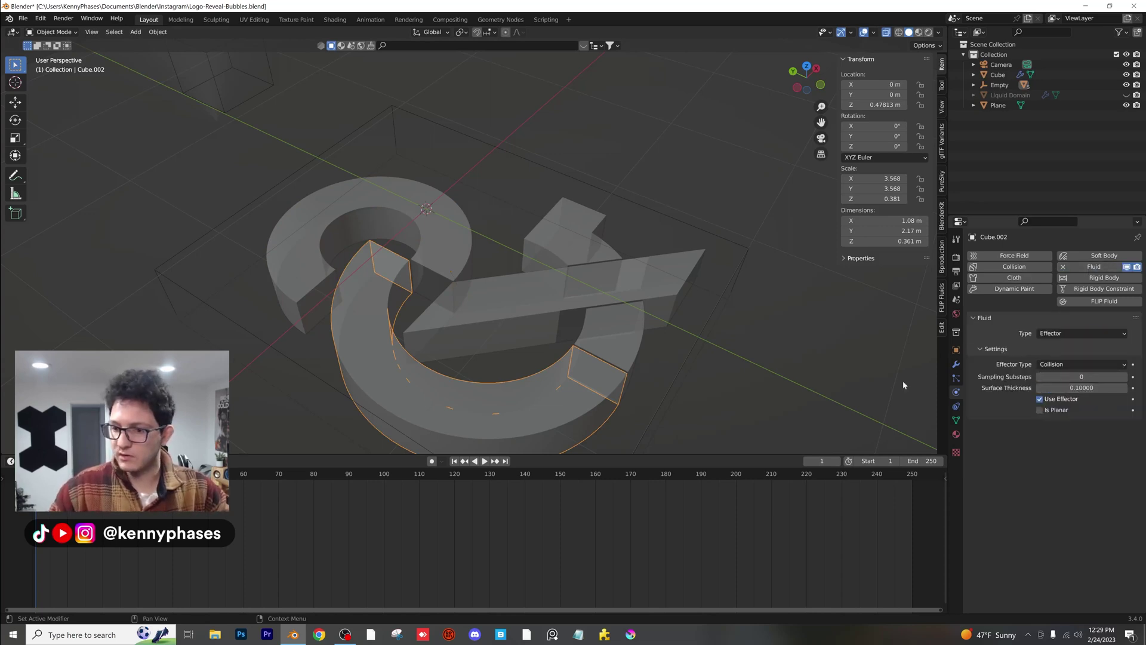
Step: Add fluid physics to the small arc segment Cube.004, set its type to Effector and edit its surface thickness
click(585, 353)
click(1085, 272)
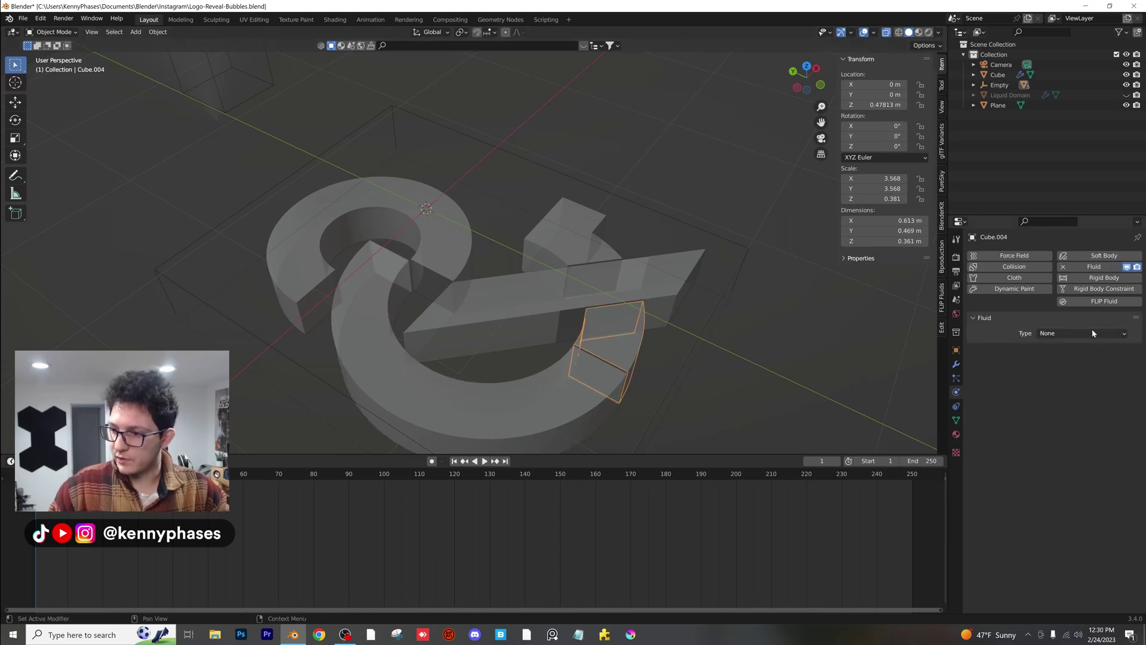
click(1084, 332)
click(1079, 382)
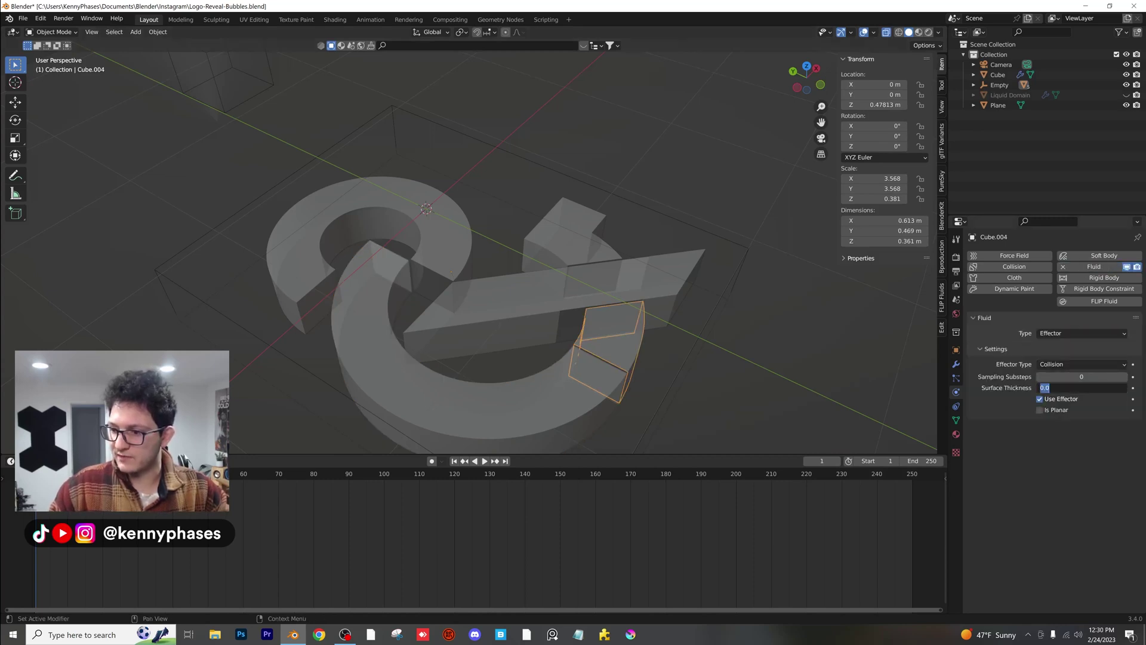
Step: Make the diagonal bar Cube.005 a fluid collision Effector and edit its surface thickness
click(615, 276)
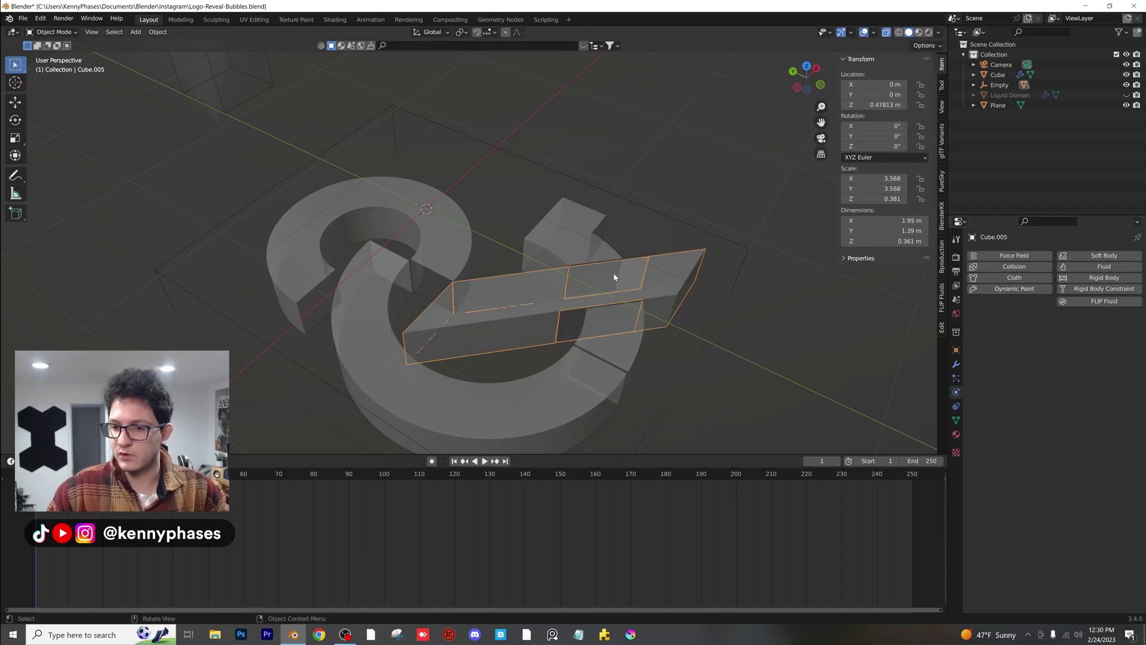
click(1098, 267)
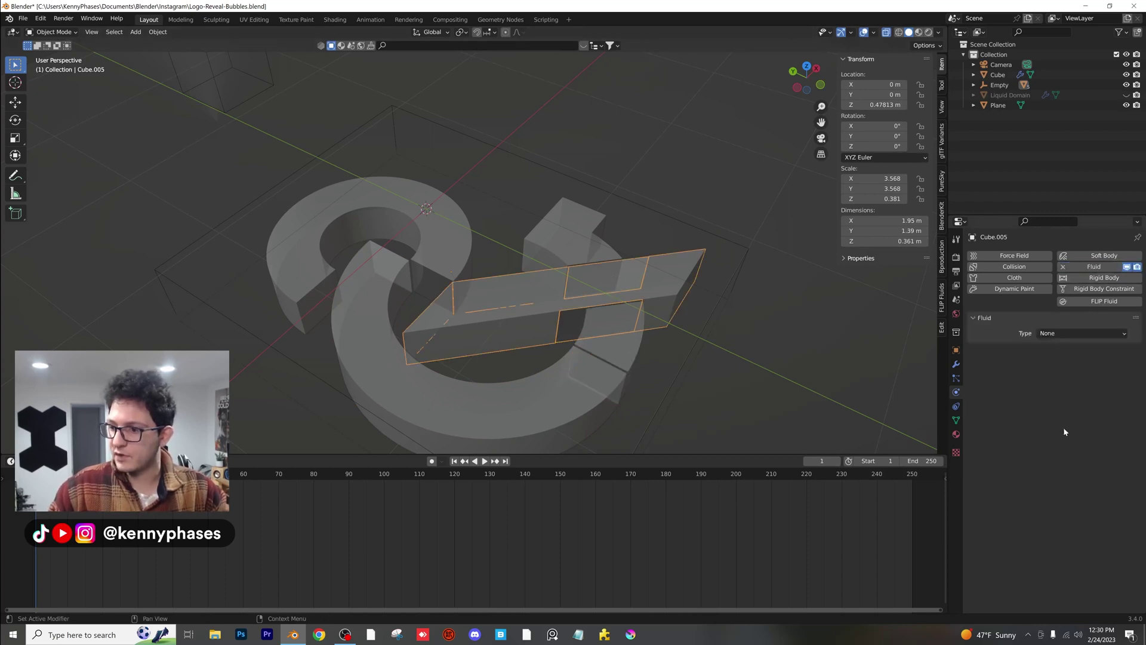
click(1060, 334)
click(1059, 378)
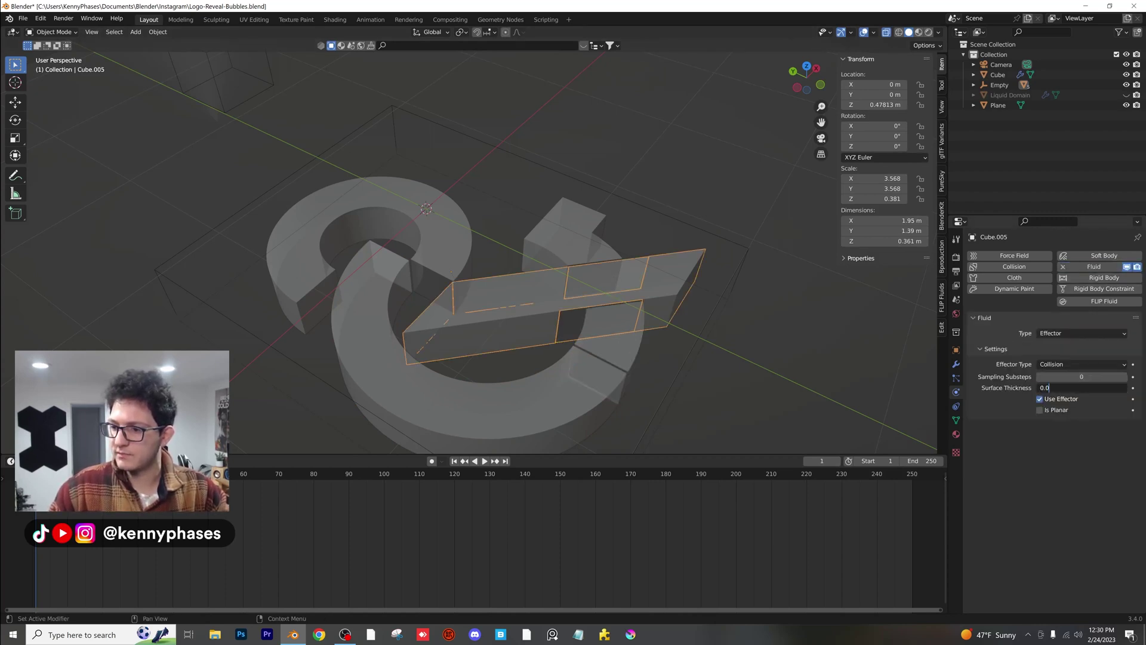
Step: Add fluid physics to the upper arc segment Cube.003 as a collision Effector with a surface thickness of 0.1
click(588, 251)
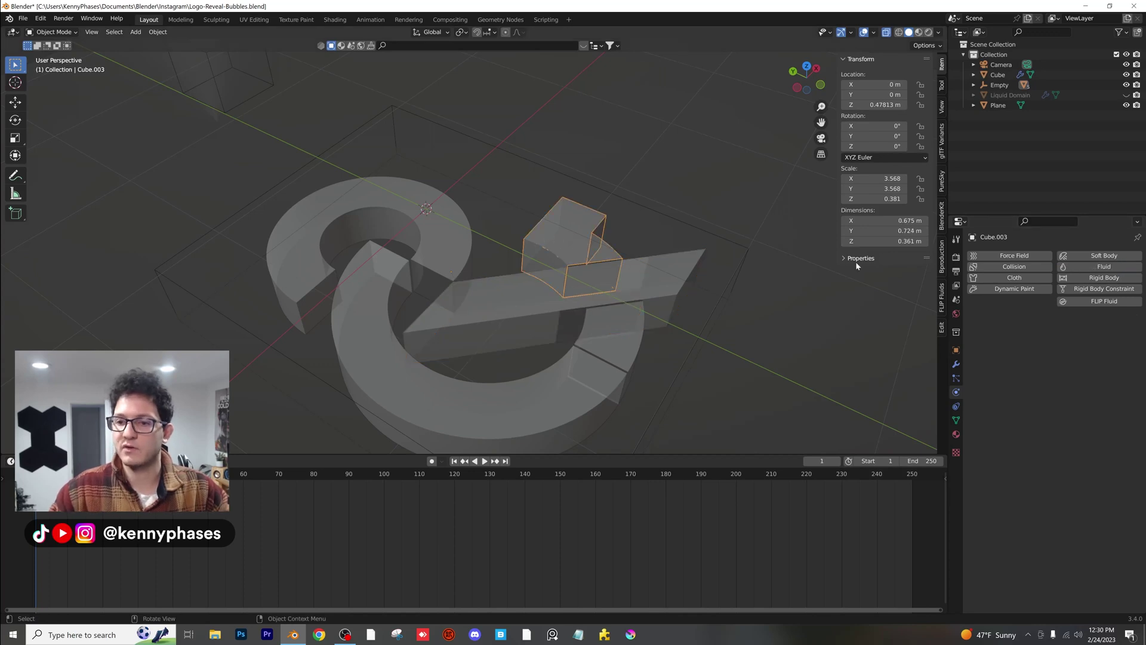
click(1097, 267)
click(1069, 333)
click(1060, 378)
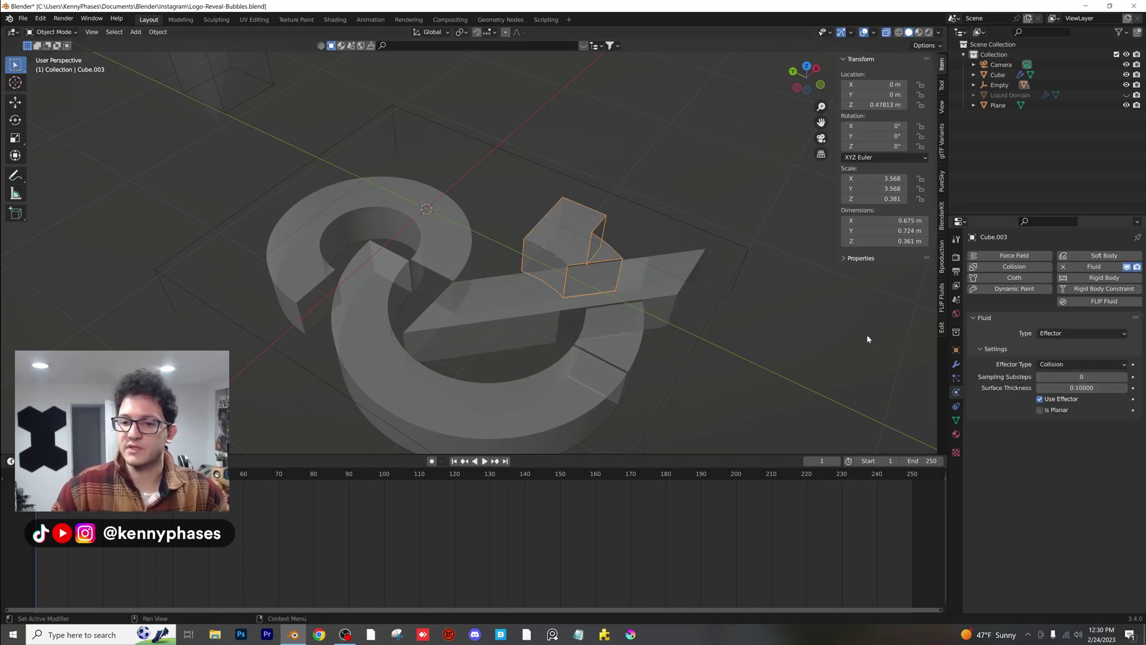
Step: Check the fluid effector settings of the individual logo pieces
click(579, 304)
click(585, 378)
click(584, 377)
click(602, 343)
click(549, 394)
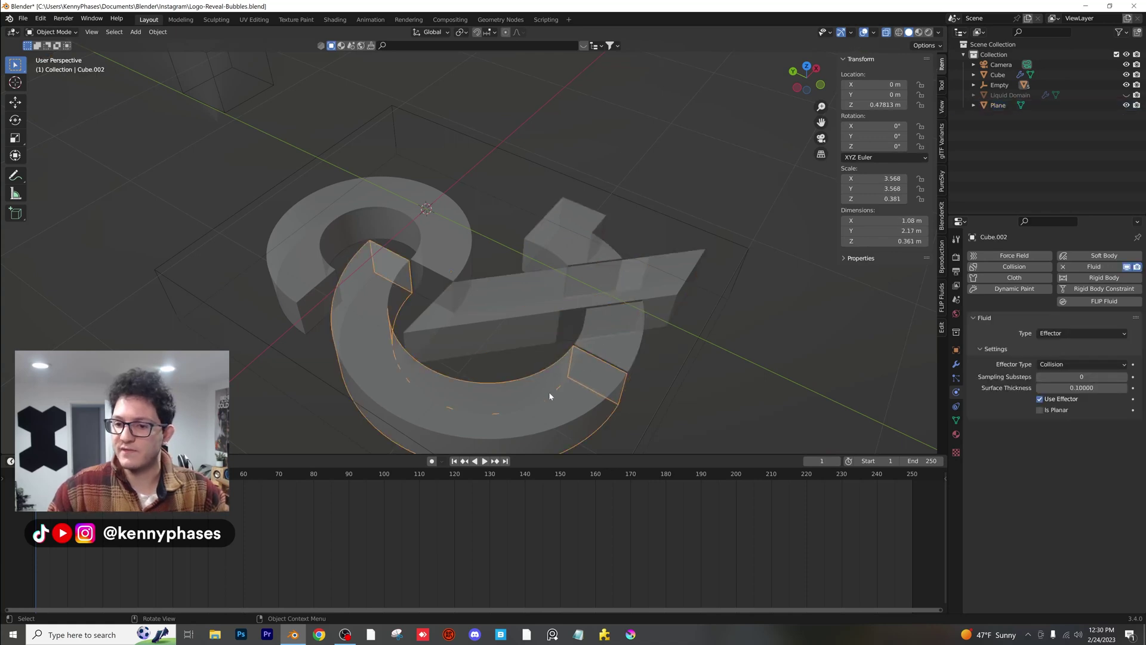
click(394, 240)
Step: Unhide the Liquid Domain in the viewport and save the file
click(535, 132)
scroll(540, 180, down, 4)
mouse_move(542, 206)
middle_down()
mouse_move(520, 209)
mouse_move(535, 221)
middle_up()
click(1126, 95)
scroll(513, 233, down, 3)
key(ctrl+s)
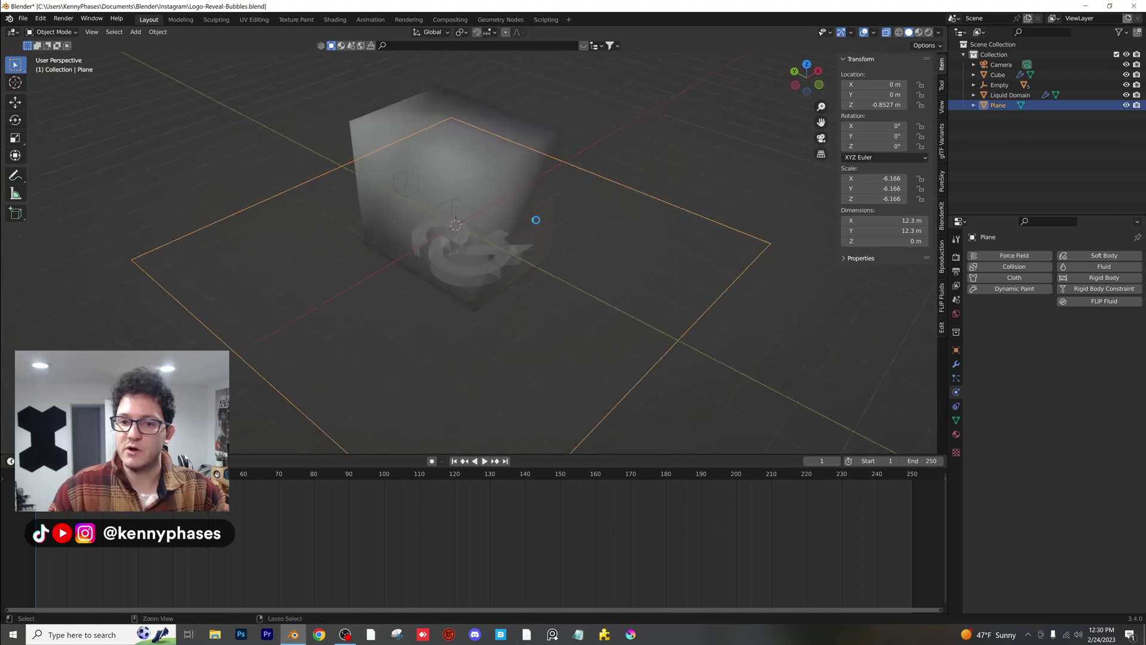
Step: Lower the flow Cube along Z to a height of about 0.001 m, just above the logo
scroll(539, 233, up, 2)
click(561, 233)
scroll(517, 245, up, 4)
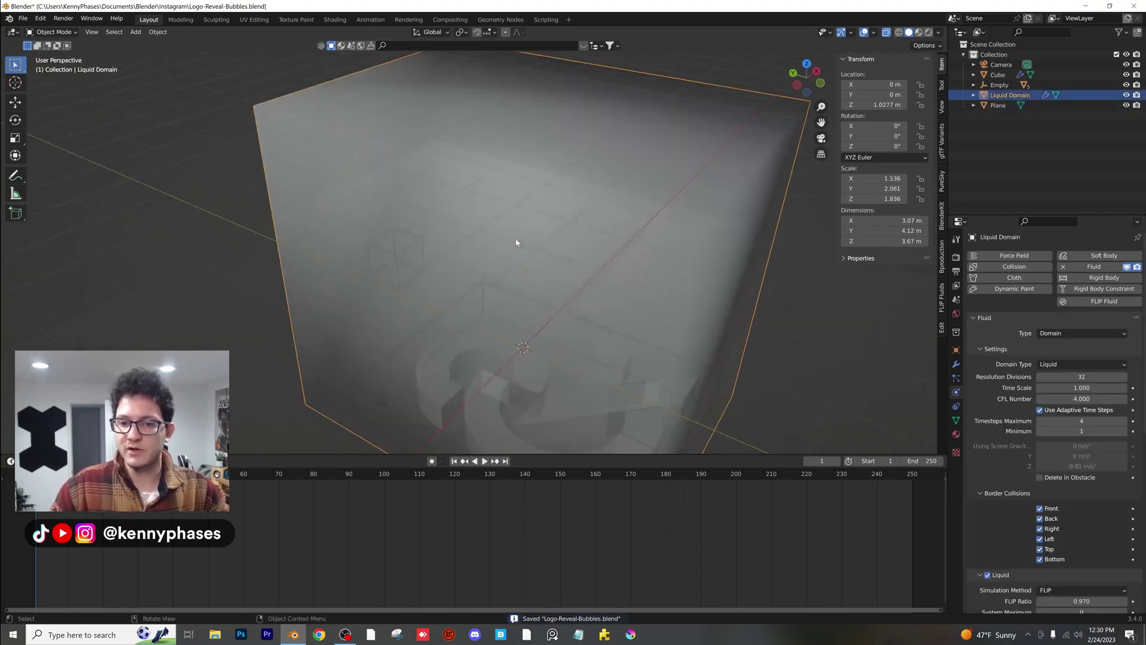
click(374, 224)
click(366, 221)
click(369, 215)
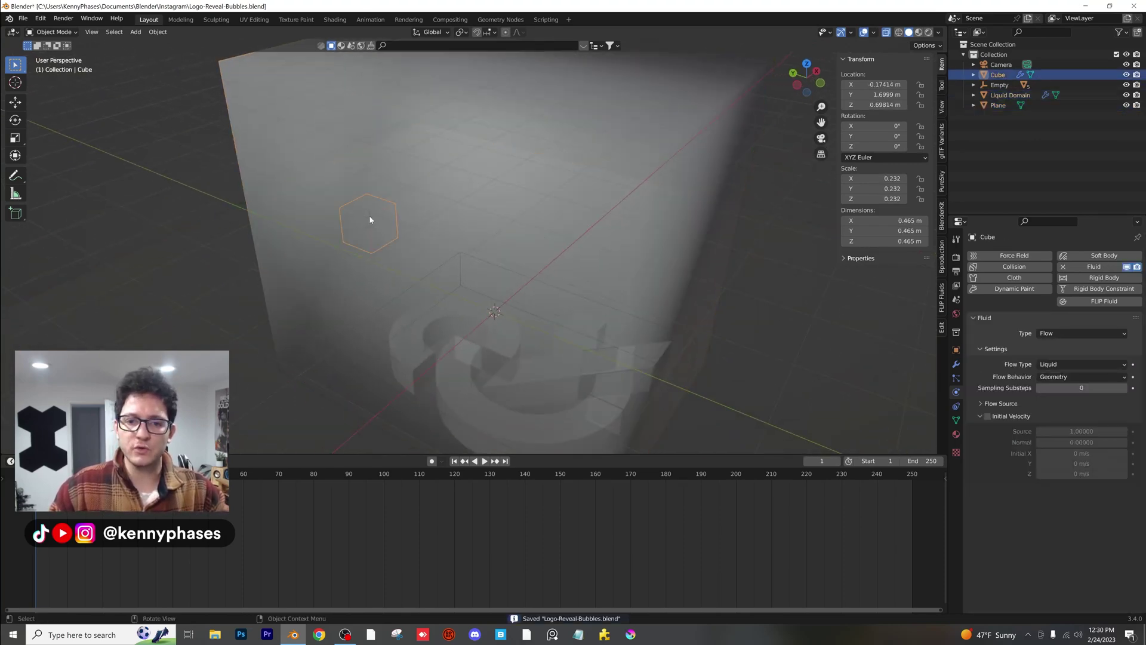
middle_drag(369, 216, 413, 220)
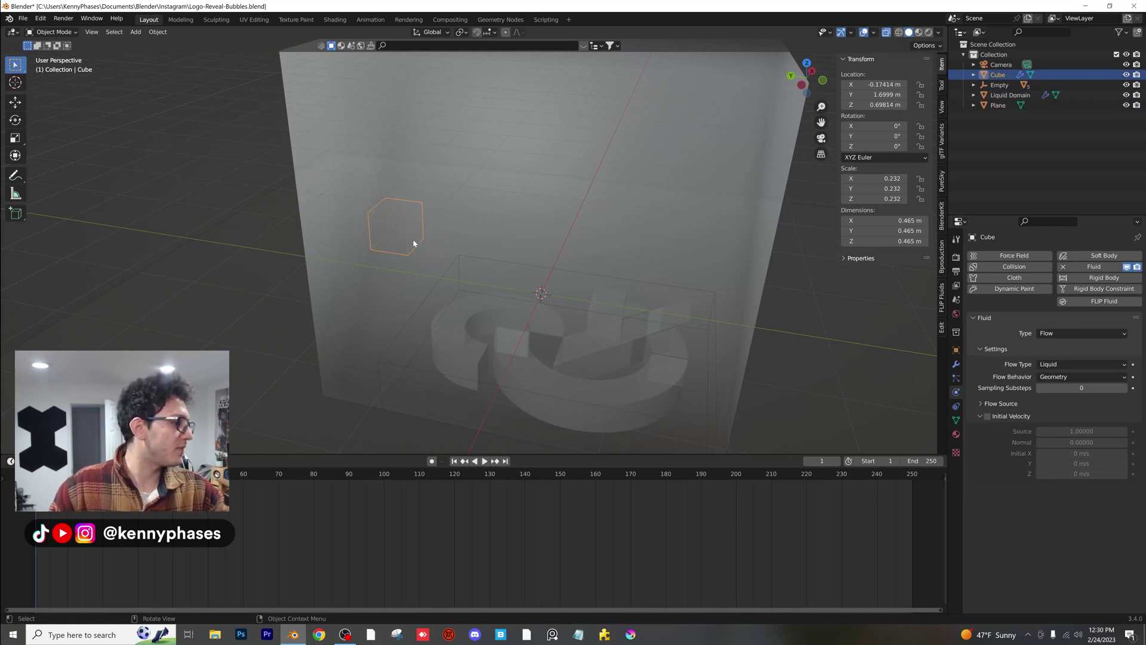
scroll(508, 239, down, 3)
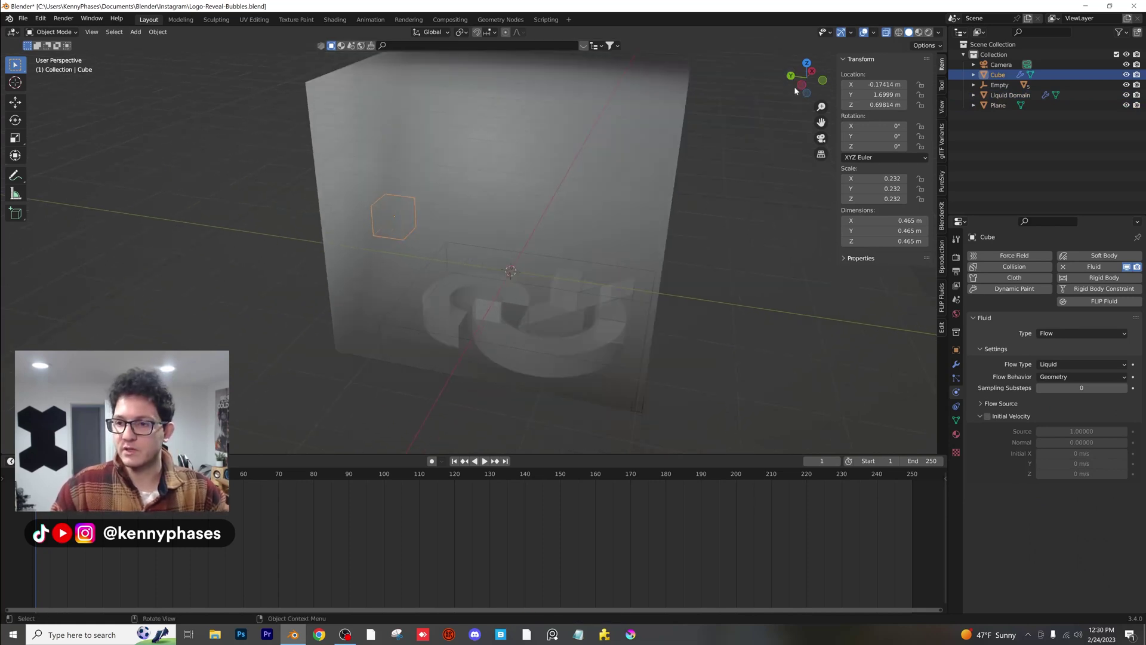
click(798, 86)
key(g)
key(z)
click(506, 206)
Step: Scale the flow Cube down uniformly to about 0.207
key(s)
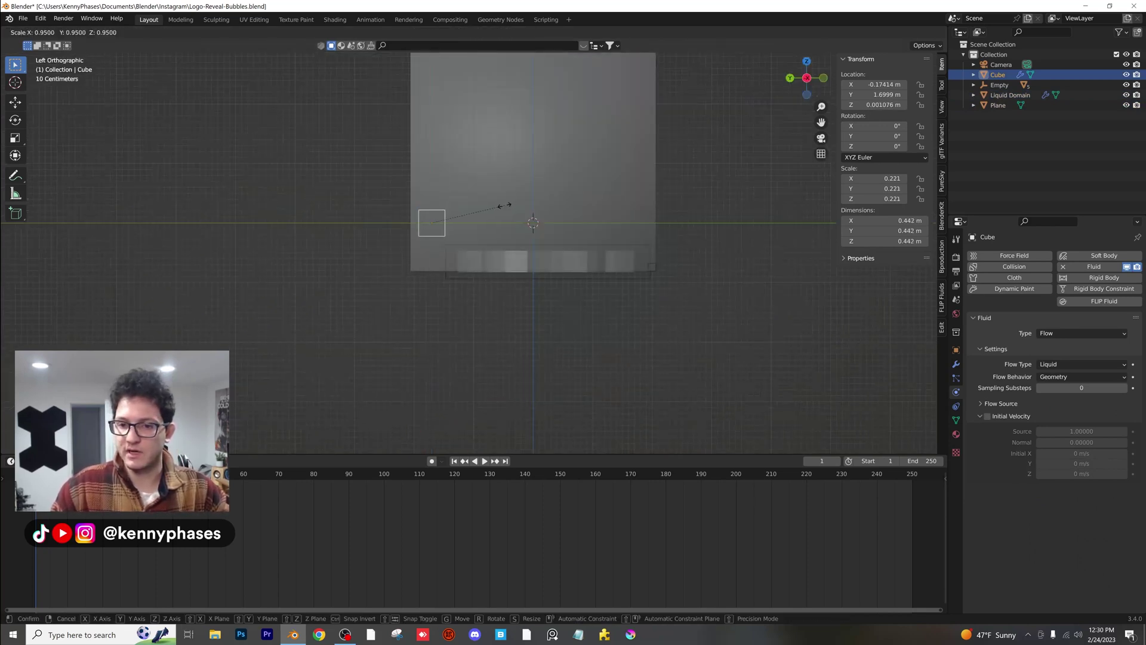
click(495, 216)
middle_drag(495, 217, 460, 256)
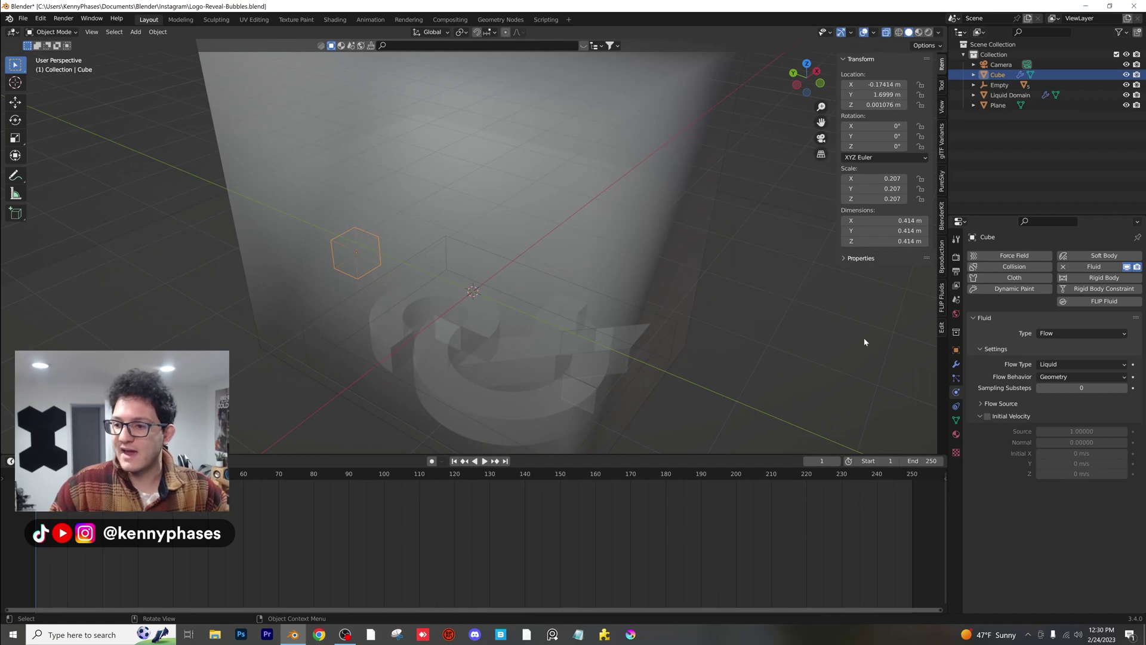
Step: Set the flow Cube's behavior to Inflow with an initial Z velocity of -2 m/s, and save the file
click(1061, 379)
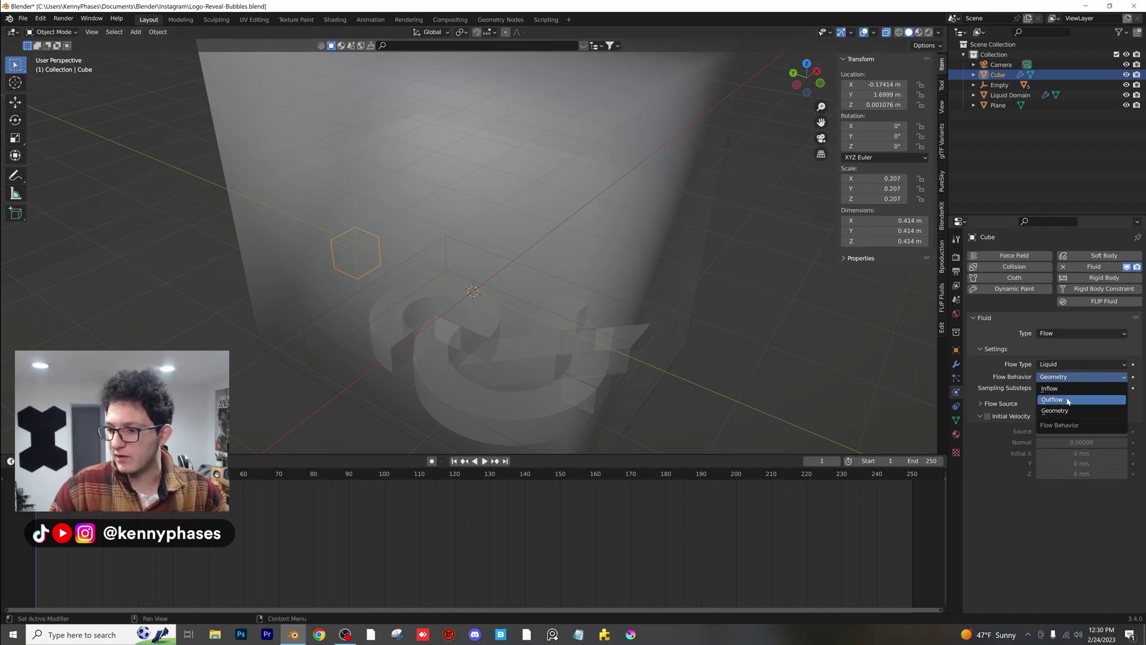
click(1068, 390)
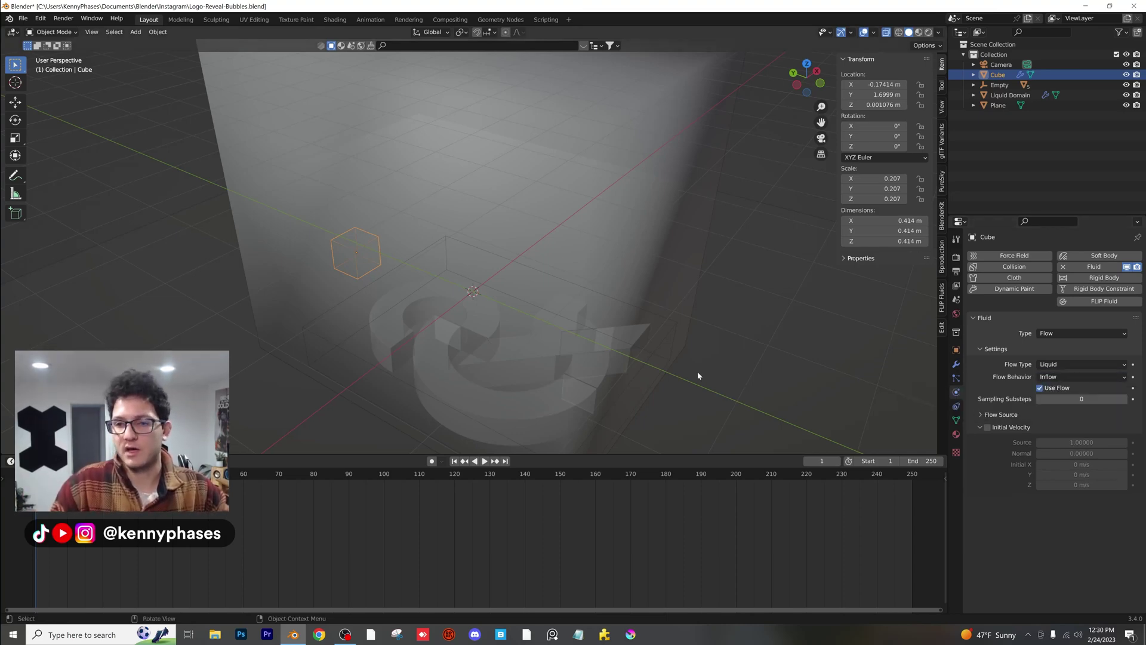
click(988, 427)
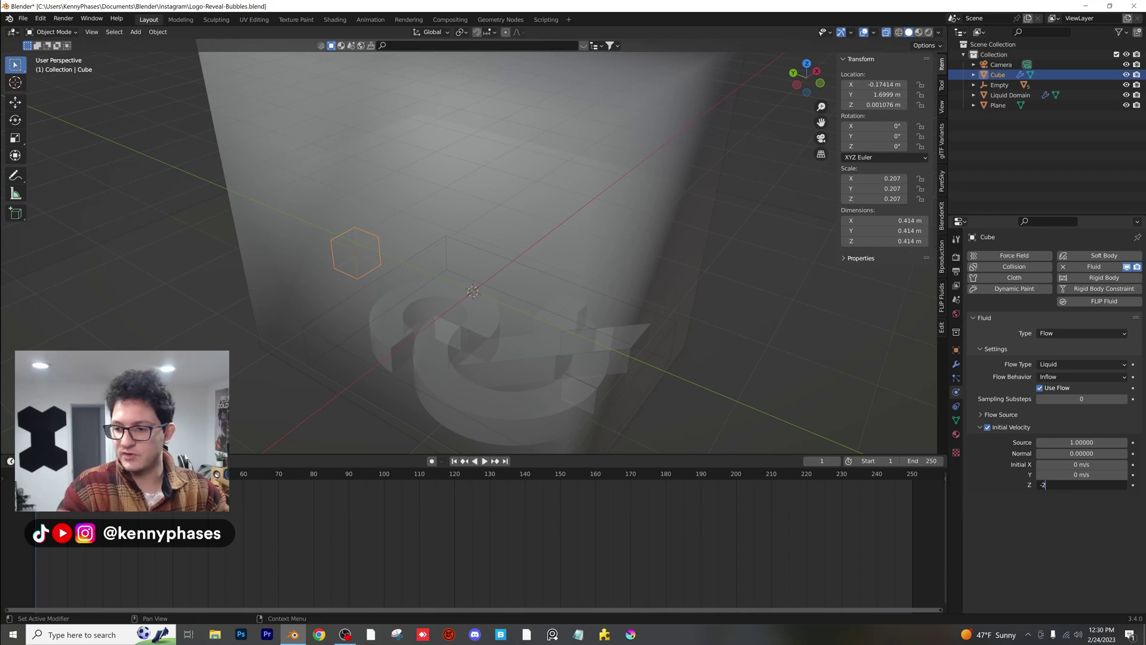
text(-2)
key(Return)
key(ctrl+s)
Step: Switch the viewport to wireframe shading and bake the whole Liquid Domain simulation for frames 1 to 100
middle_drag(328, 208, 420, 252)
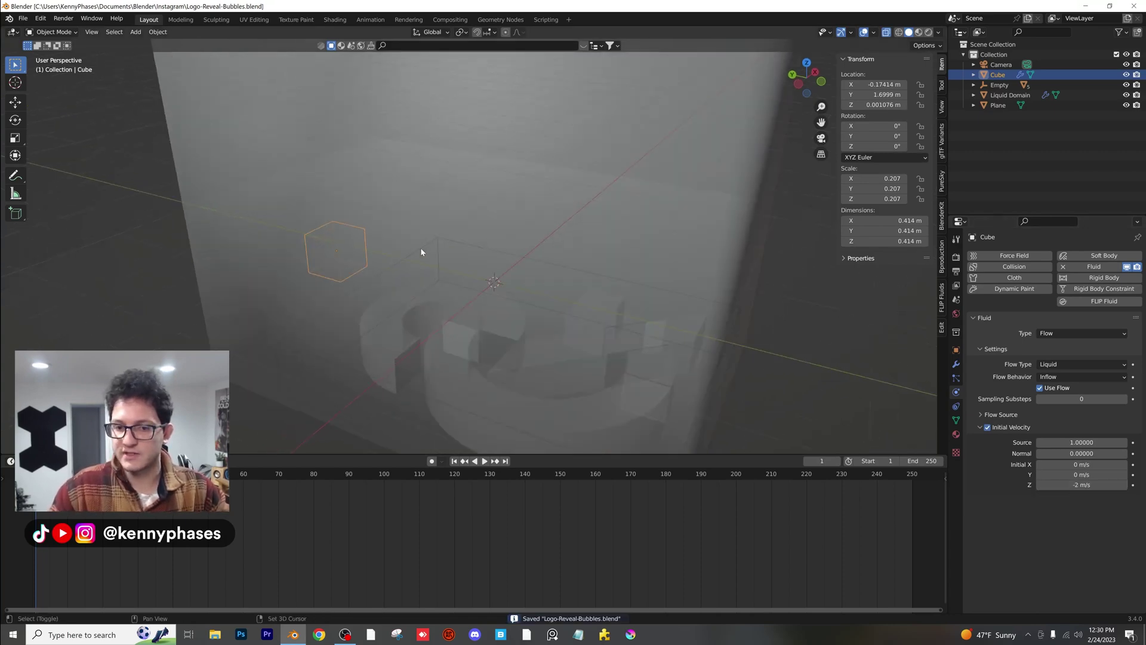
scroll(412, 269, down, 3)
click(485, 166)
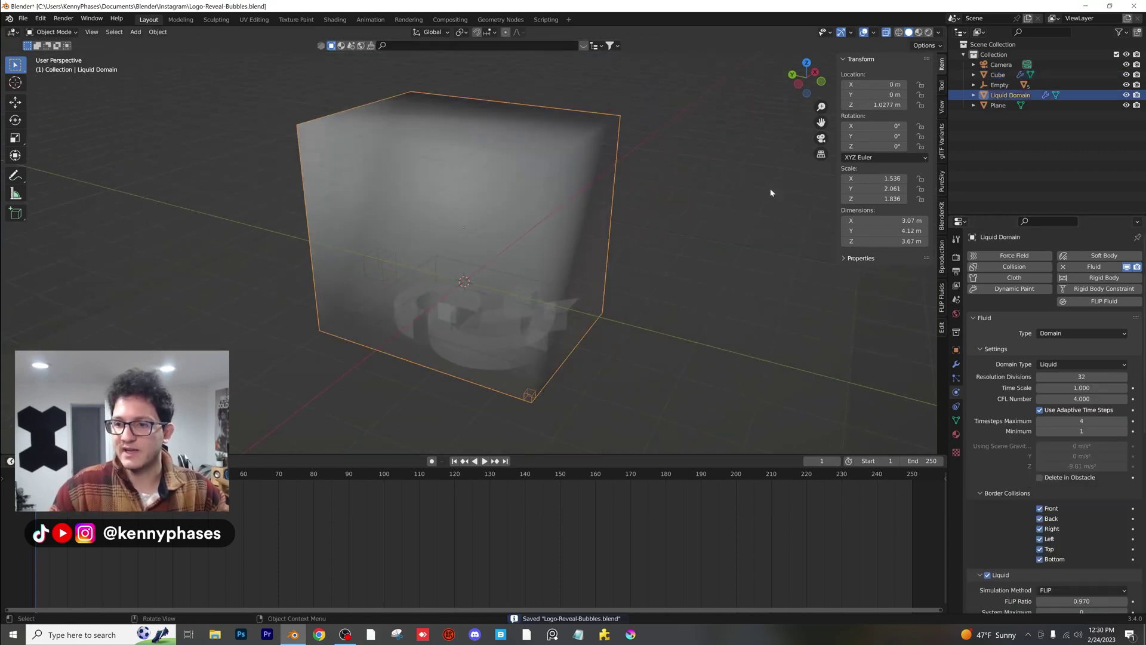
click(898, 32)
scroll(1011, 504, down, 12)
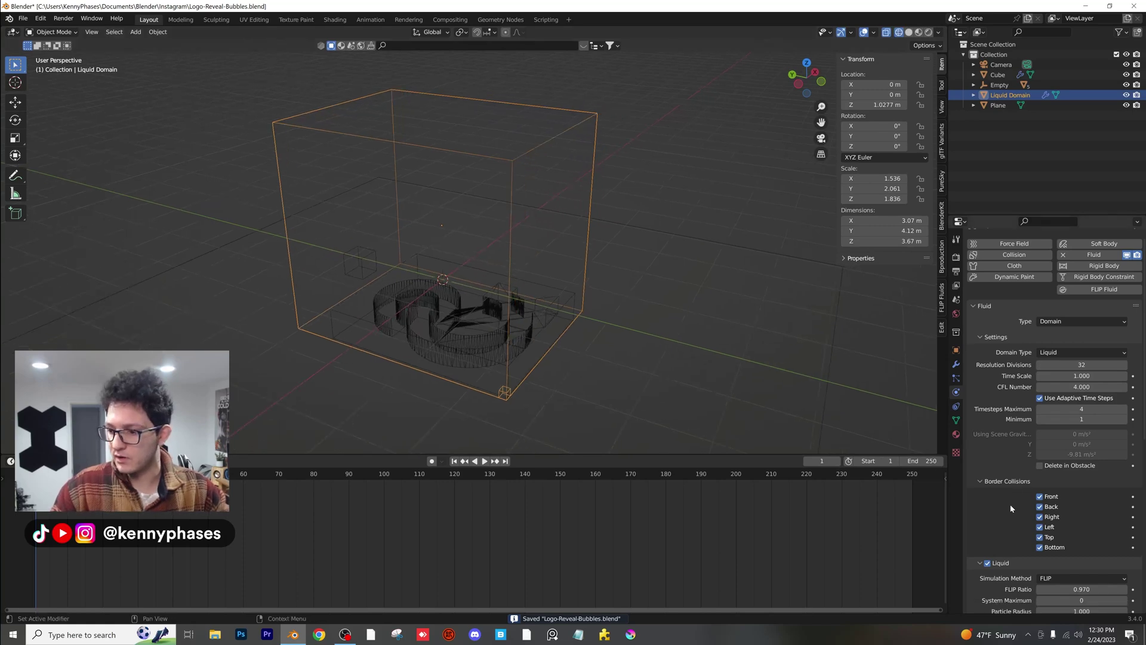
scroll(1024, 520, down, 1)
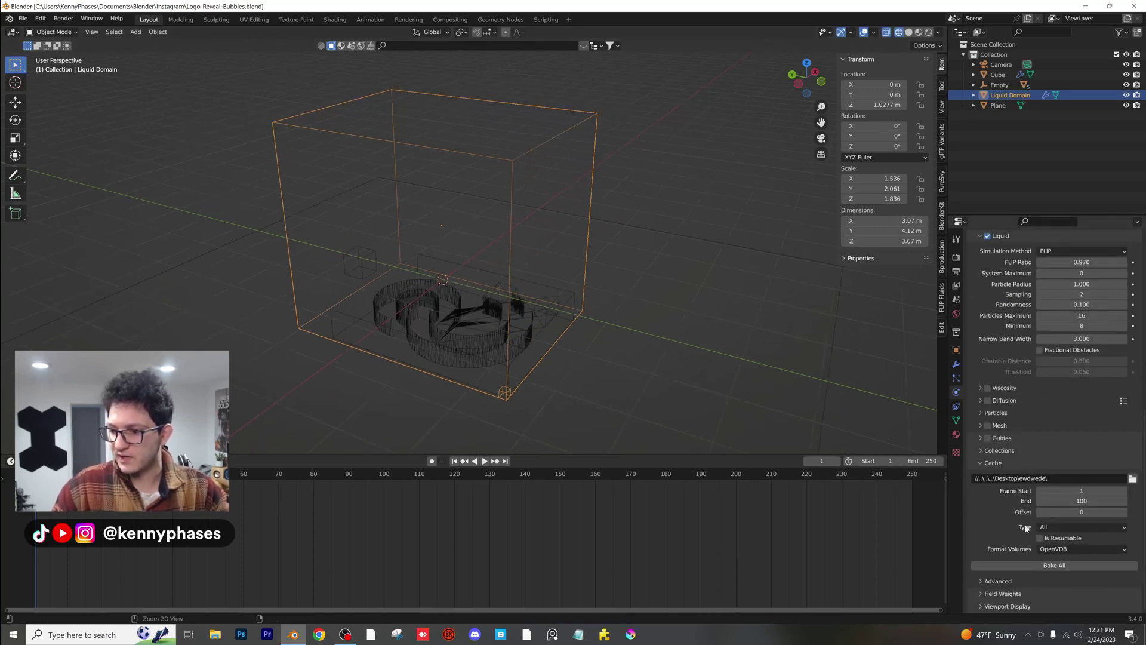
click(1044, 564)
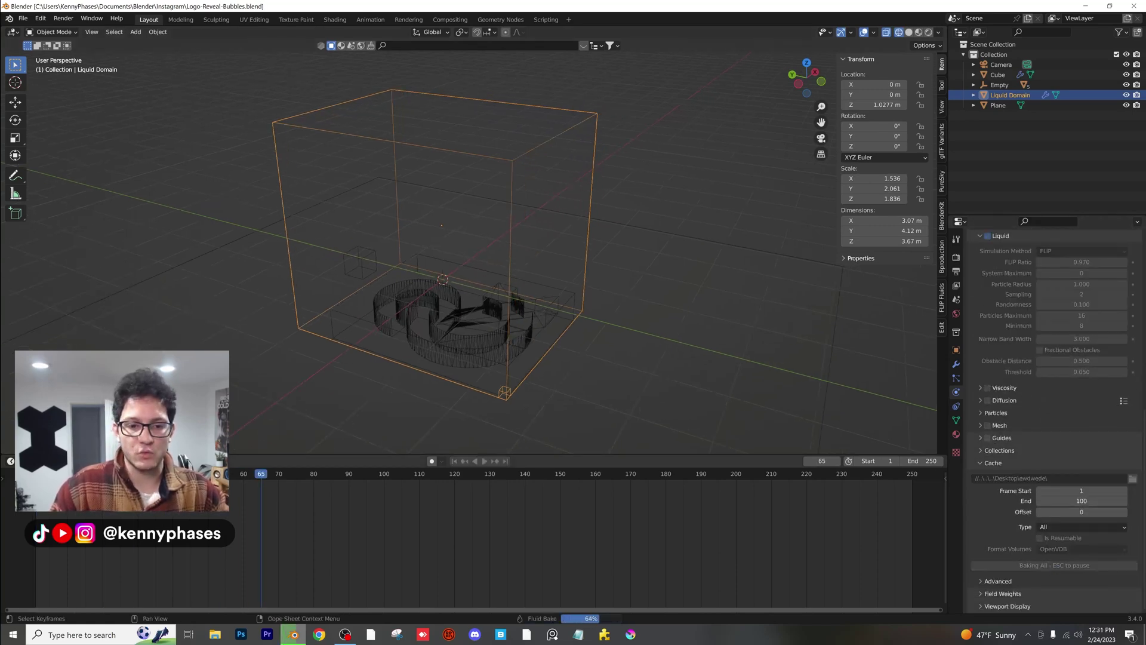
Step: Play back the baked simulation and examine from several angles how the liquid flows around the logo
scroll(253, 373, up, 3)
key(space)
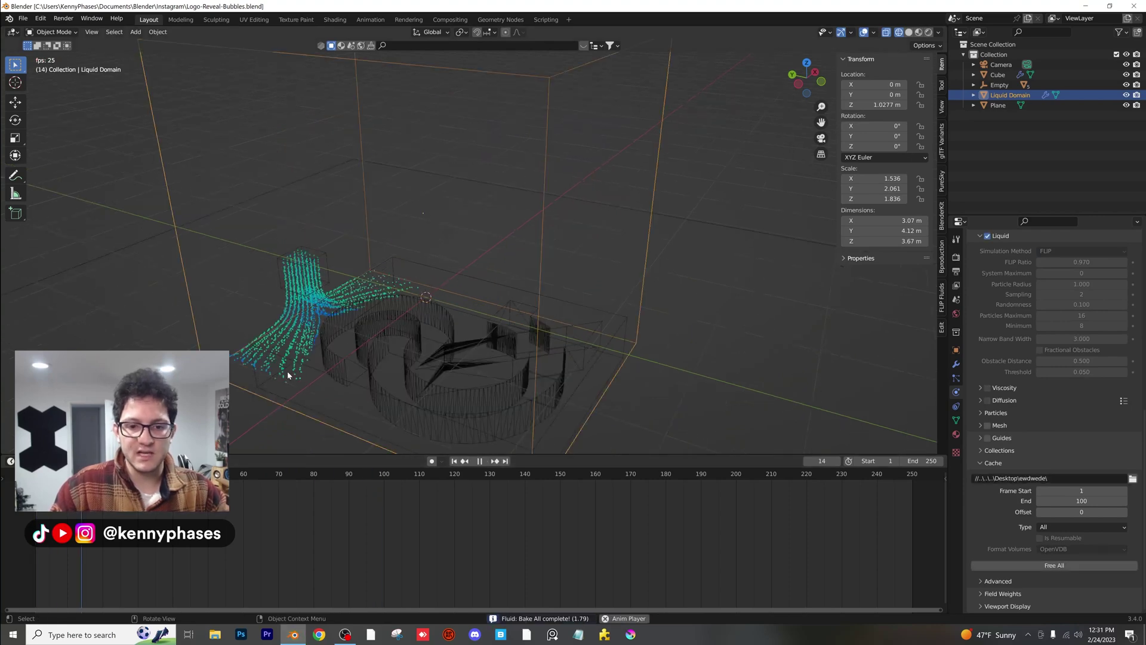
key(space)
middle_drag(370, 373, 489, 307)
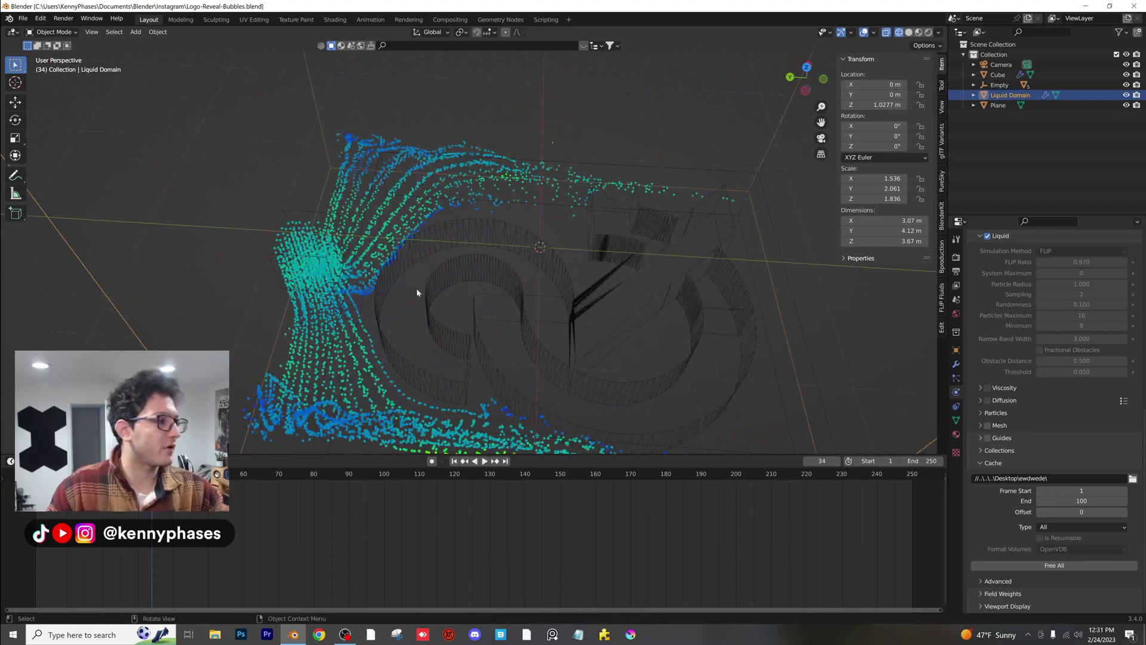
middle_drag(417, 289, 473, 296)
key(space)
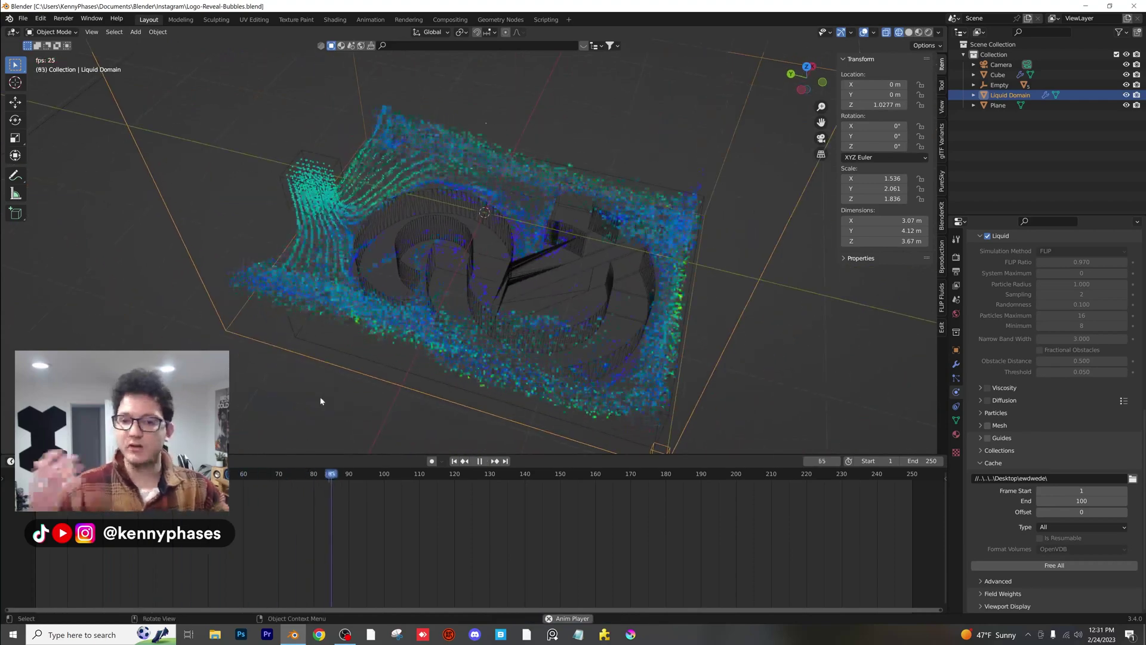
key(space)
key(shift+Left)
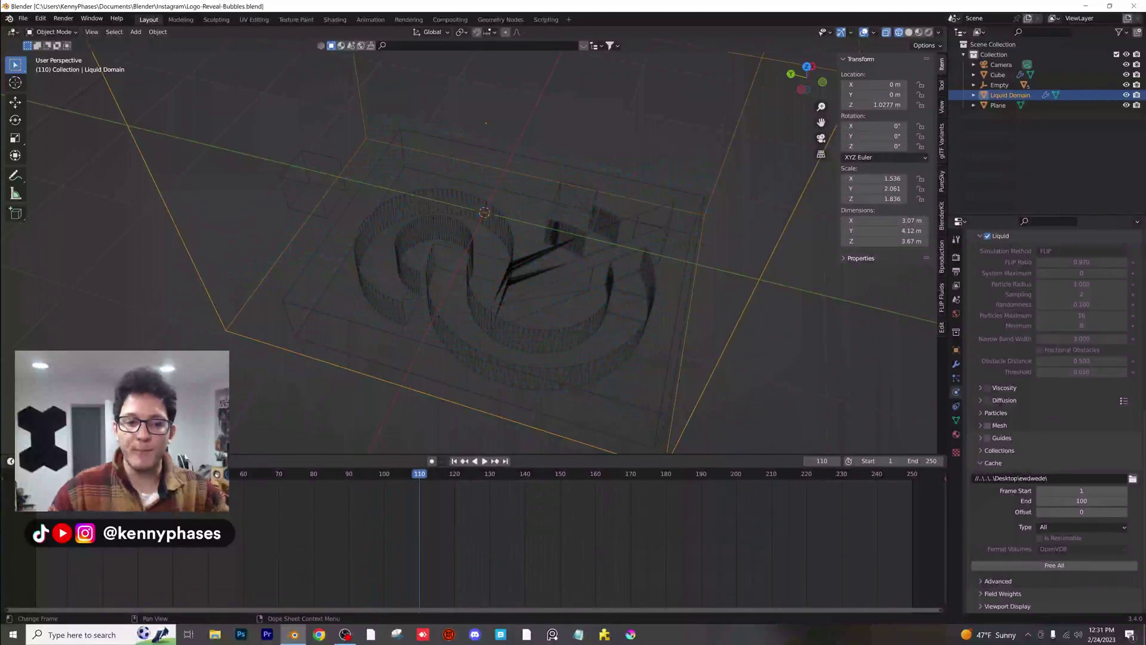
key(space)
key(space)
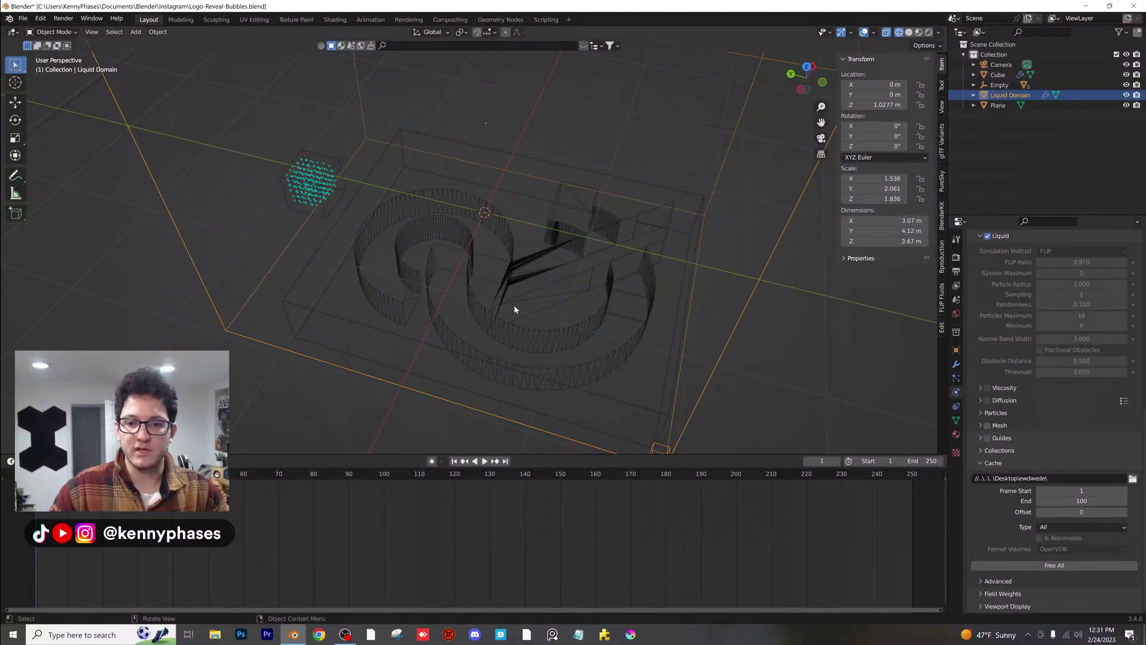
Step: Scale the logo's parent Empty along Z to about 0.796 to make the pieces taller, and save the file
middle_drag(513, 309, 518, 278)
click(801, 87)
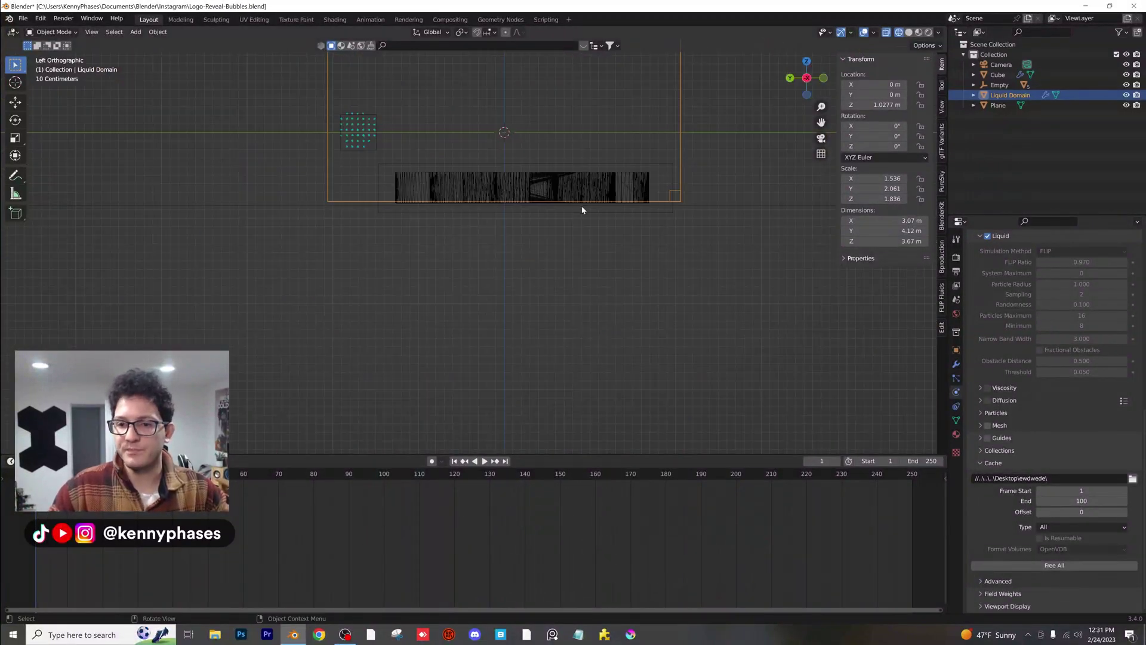
click(465, 151)
key(KP_Decimal)
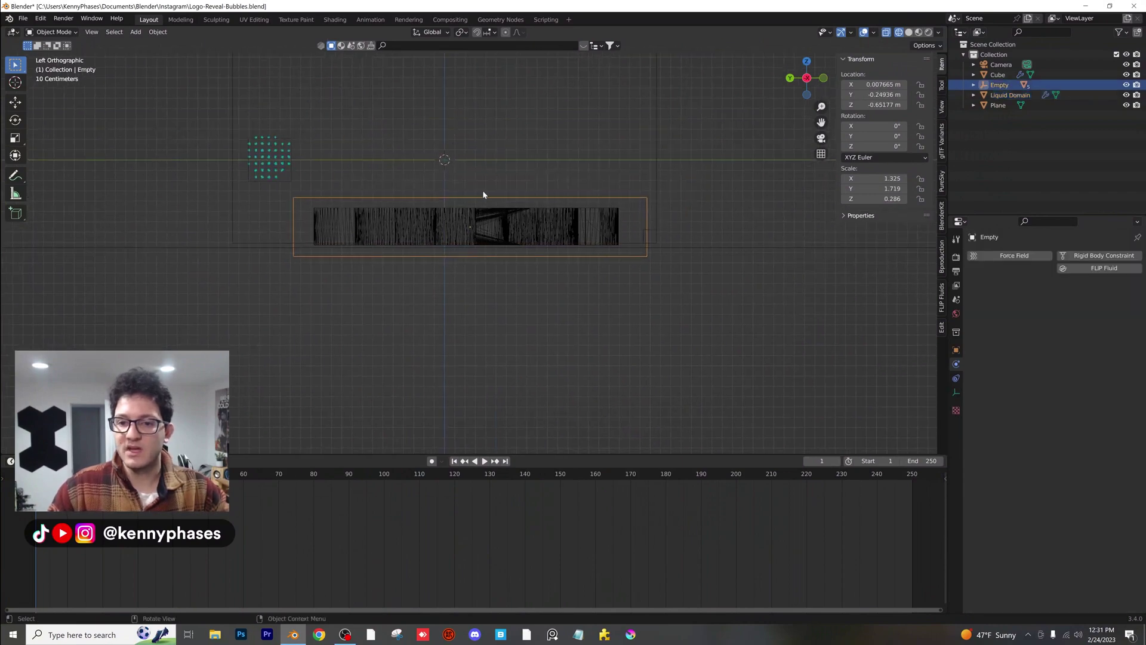
key(s)
key(z)
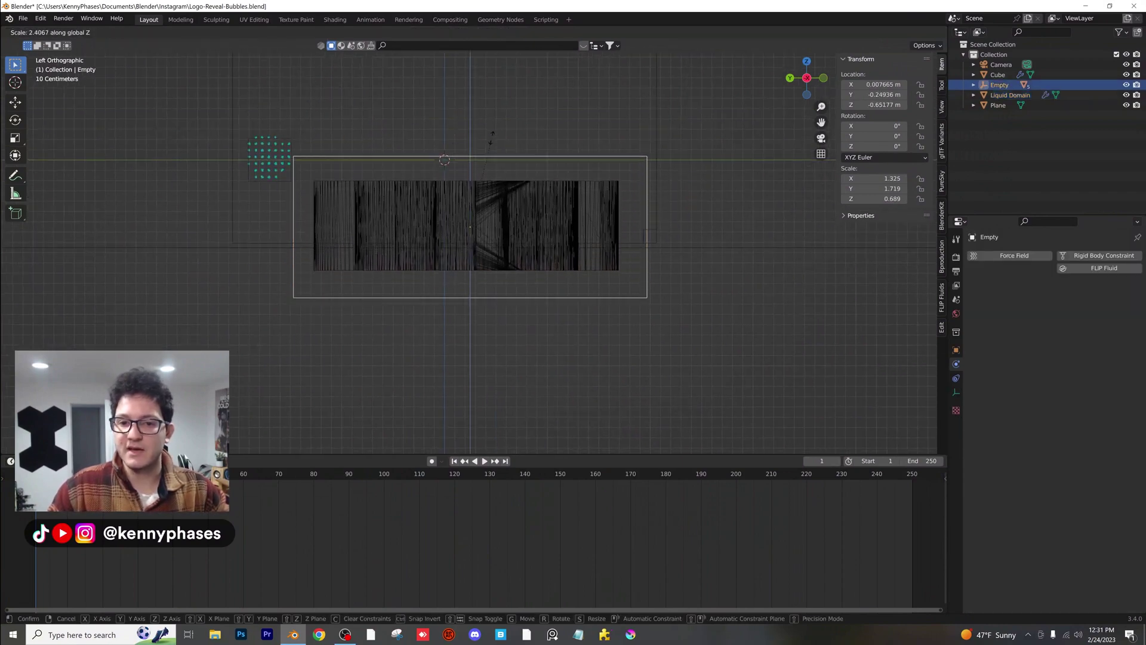
click(494, 140)
middle_drag(494, 140, 488, 218)
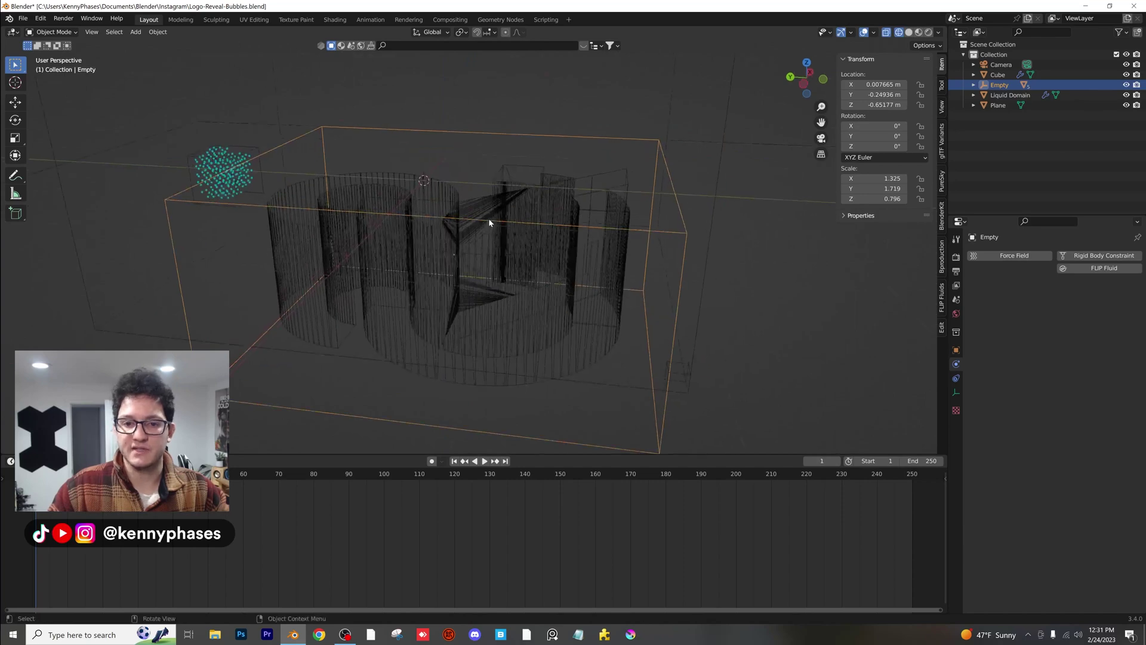
key(ctrl+s)
Step: Apply the scale of the Empty
click(158, 32)
mouse_move(179, 84)
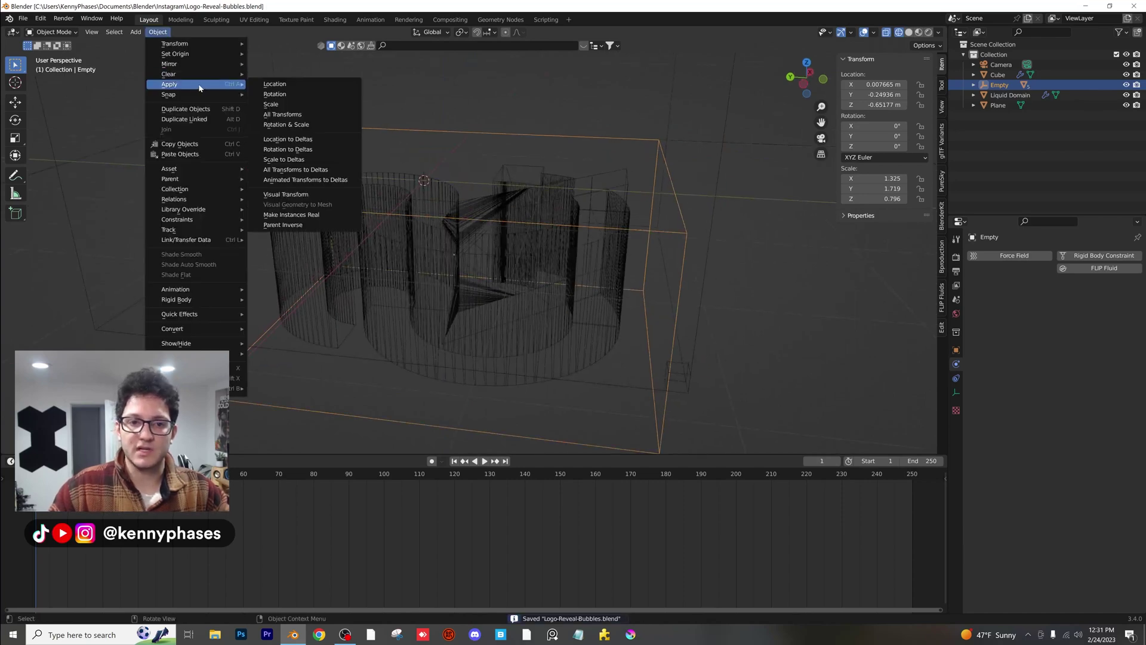
click(281, 105)
middle_drag(413, 132, 413, 225)
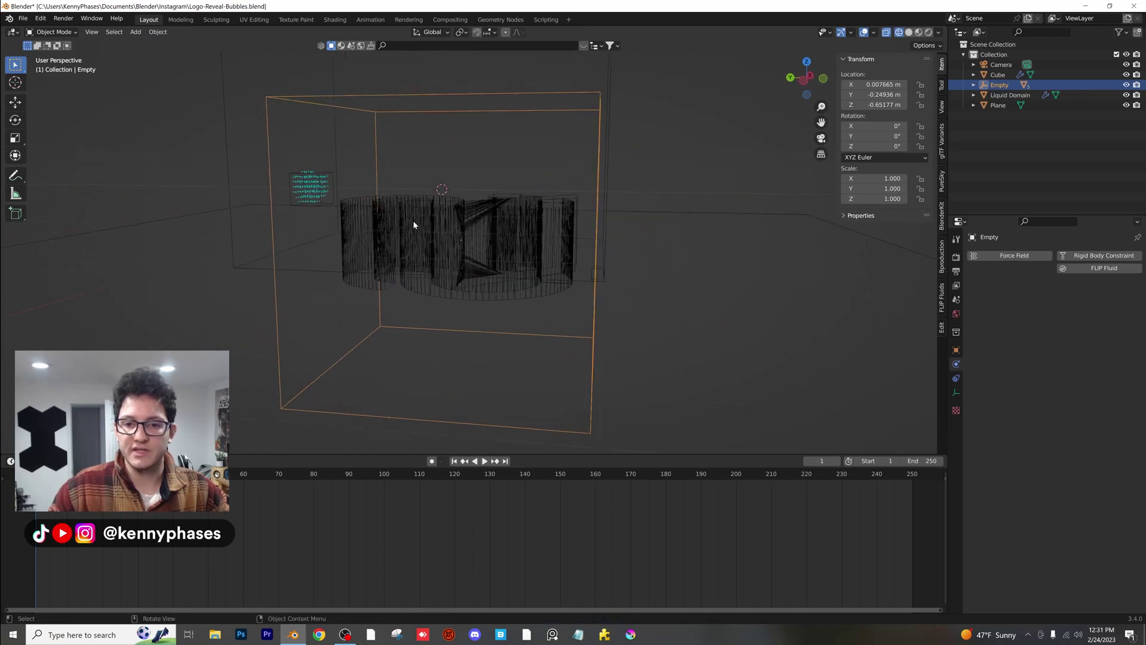
Step: Raise the Empty with its logo pieces along Z, bringing their undersides closer to the Liquid Domain's floor
key(g)
key(z)
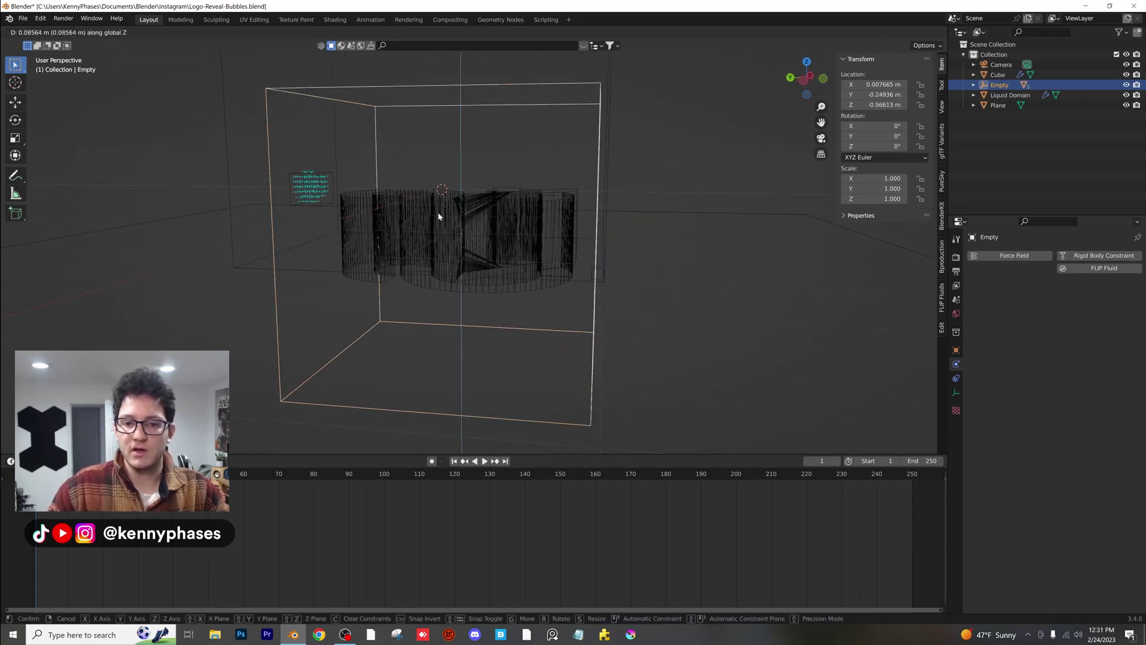
click(439, 217)
click(803, 80)
scroll(511, 190, up, 2)
key(g)
key(z)
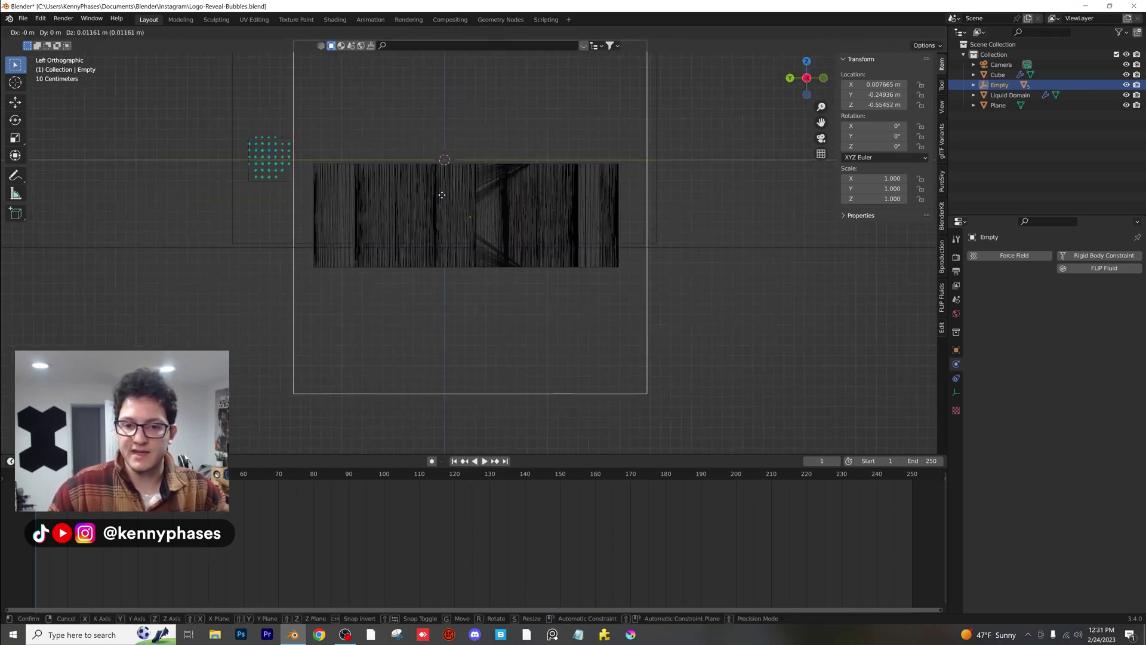
click(503, 202)
click(502, 203)
scroll(606, 249, up, 3)
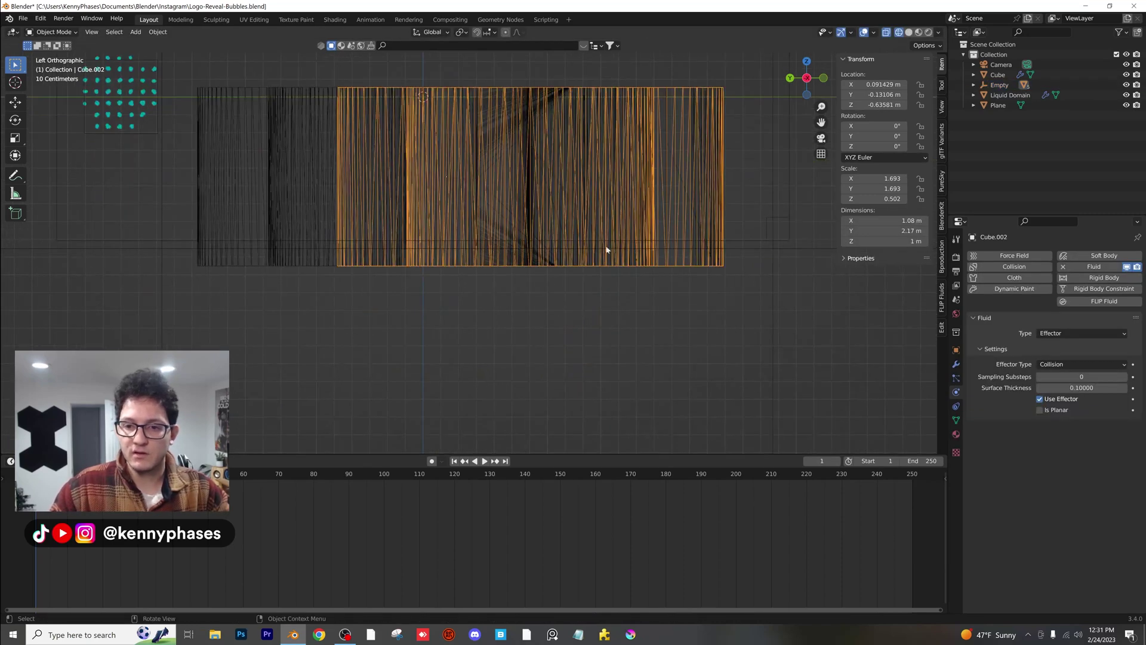
Step: Save the file with the raised logo pieces
click(173, 248)
scroll(333, 248, down, 3)
middle_drag(332, 248, 237, 249)
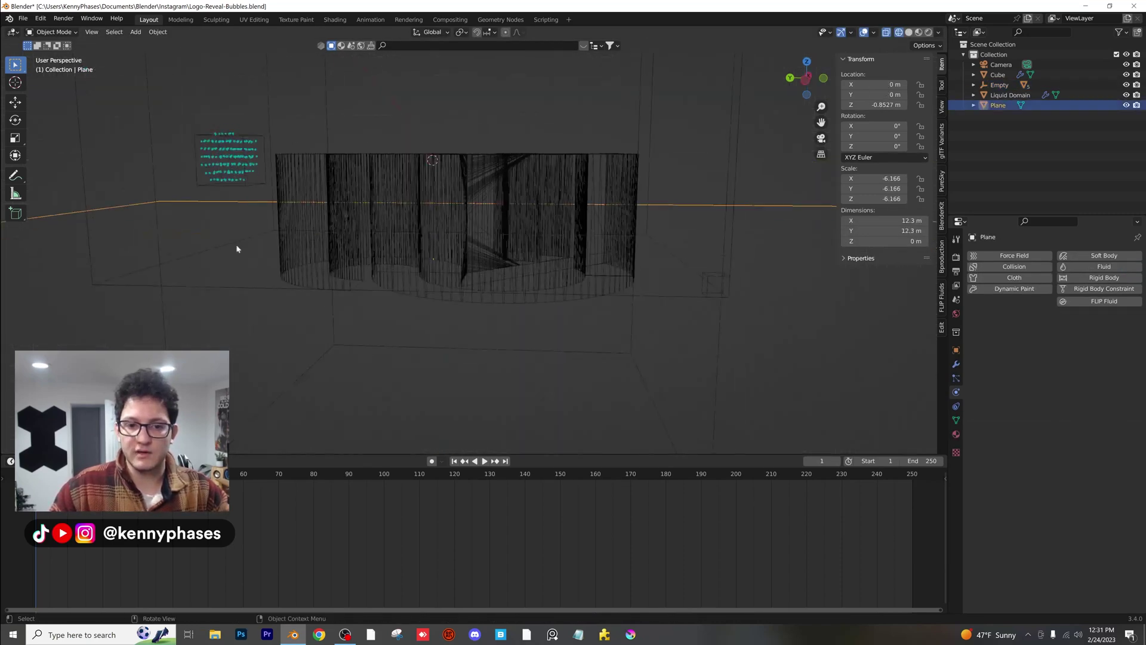
click(218, 245)
middle_drag(327, 256, 397, 224)
key(ctrl+s)
click(469, 110)
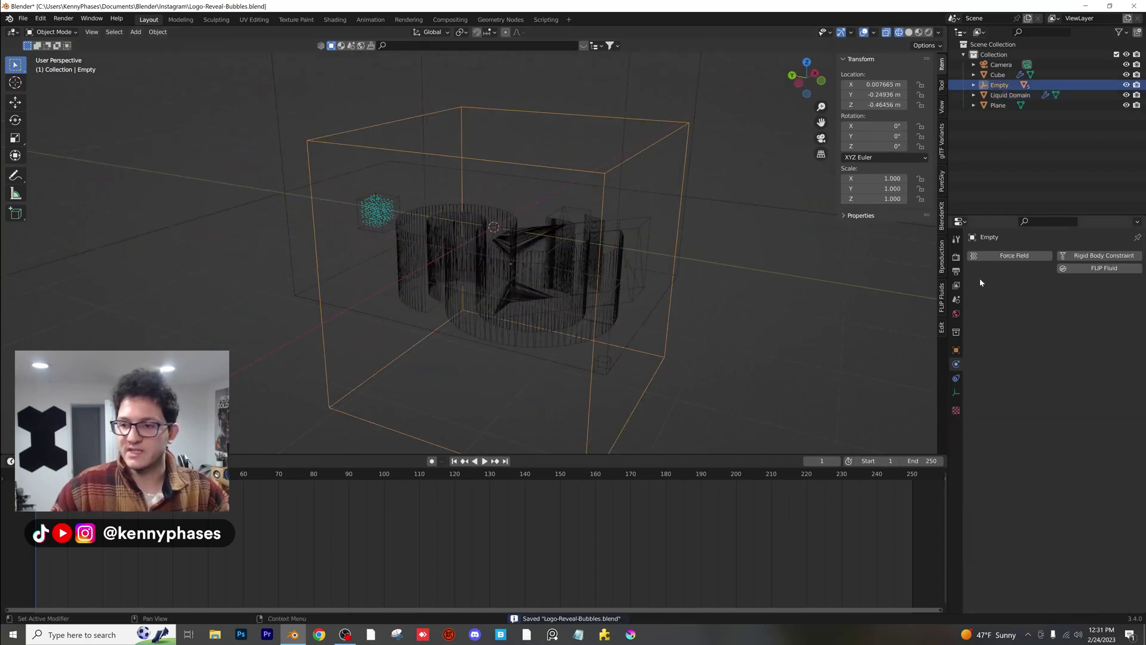
Step: Free the Liquid Domain's baked fluid cache and save the file
click(630, 101)
scroll(1049, 548, down, 10)
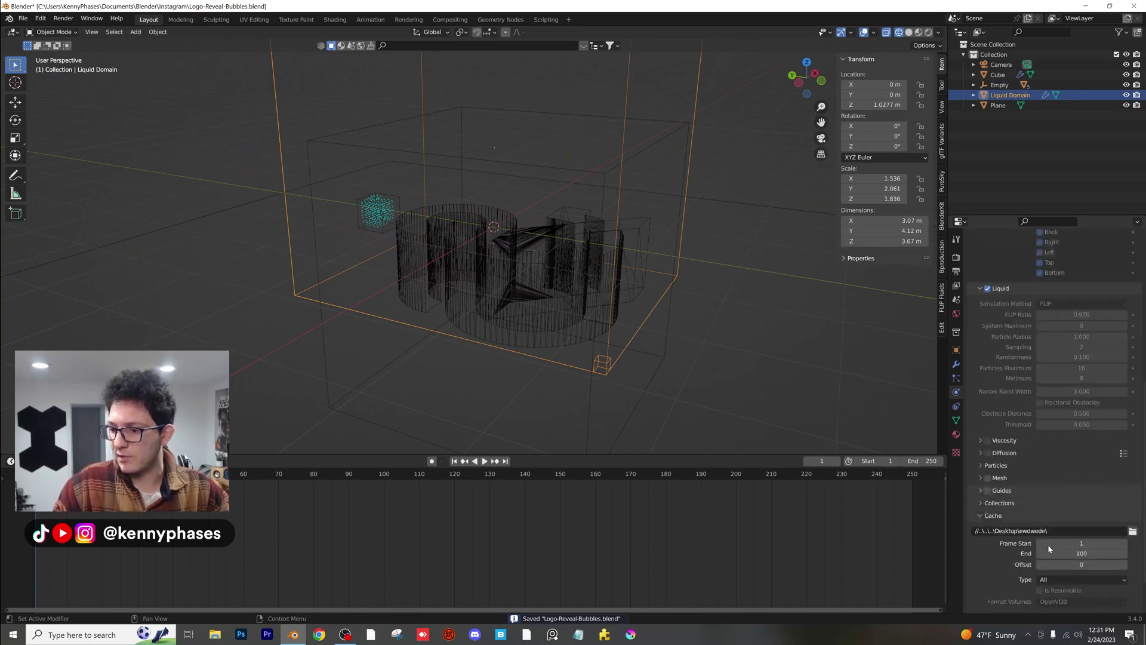
scroll(1076, 590, down, 2)
click(1080, 576)
key(ctrl+s)
scroll(1080, 358, up, 7)
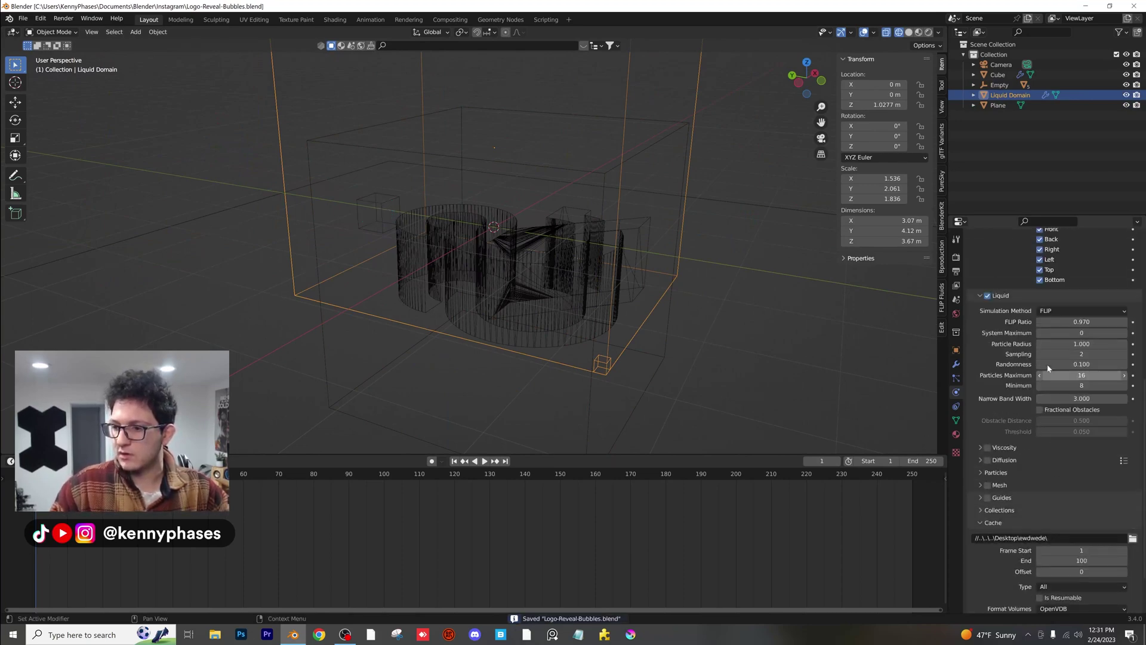
Step: Set the Liquid Domain's Resolution Divisions to 50 and save the file
scroll(1079, 306, up, 3)
click(1081, 263)
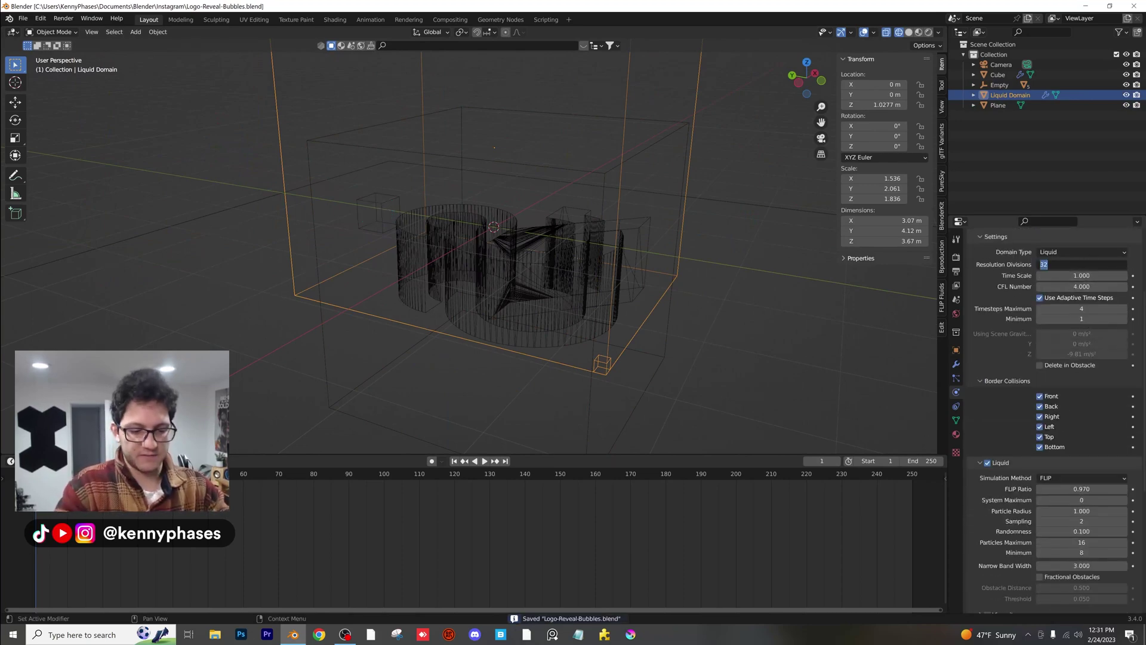
text(50)
key(Return)
key(ctrl+s)
Step: Bake the complete fluid simulation of the Liquid Domain at the higher resolution
scroll(1072, 348, down, 5)
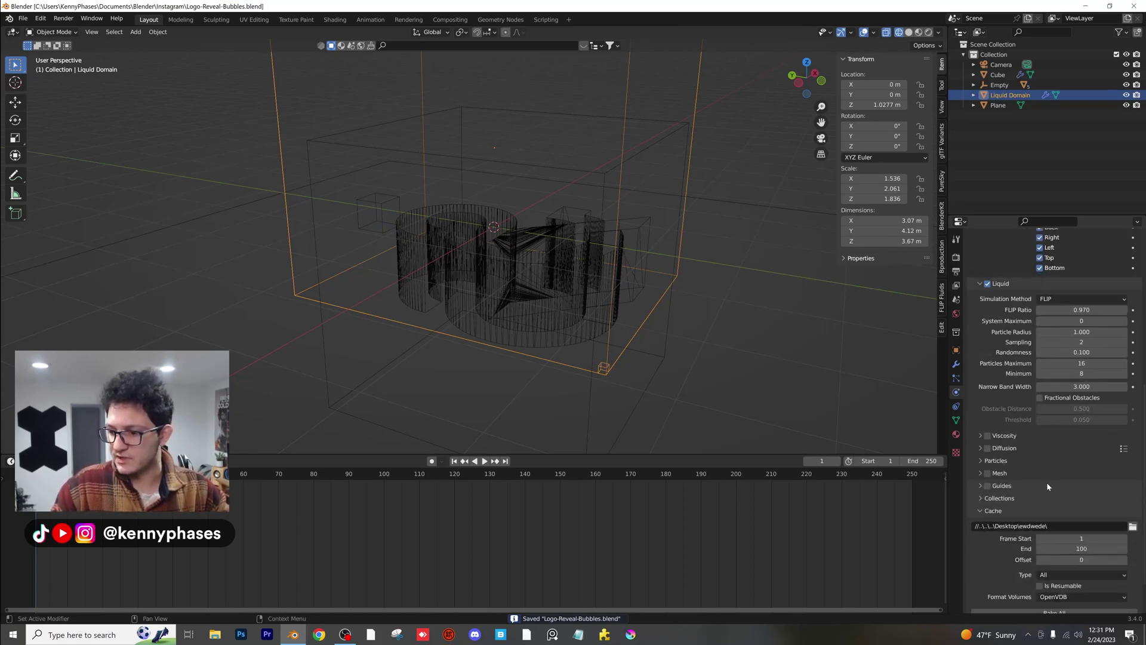
scroll(1049, 487, down, 2)
click(1054, 565)
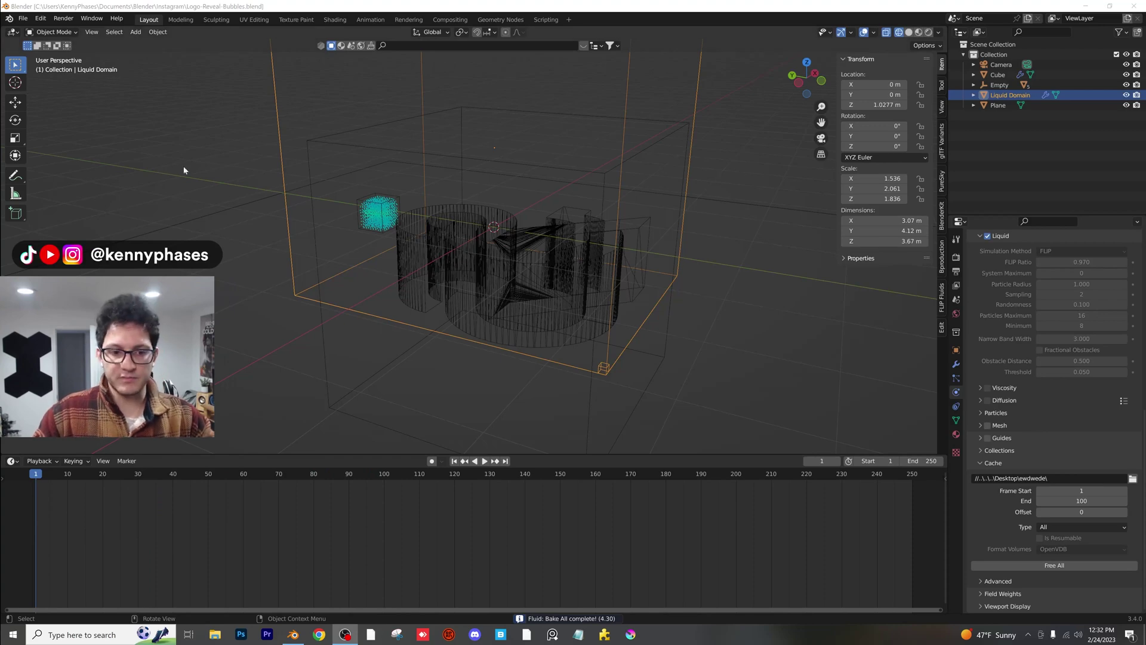
Step: Play back the higher-resolution bake and examine from directly above how the liquid particles surround the logo
key(space)
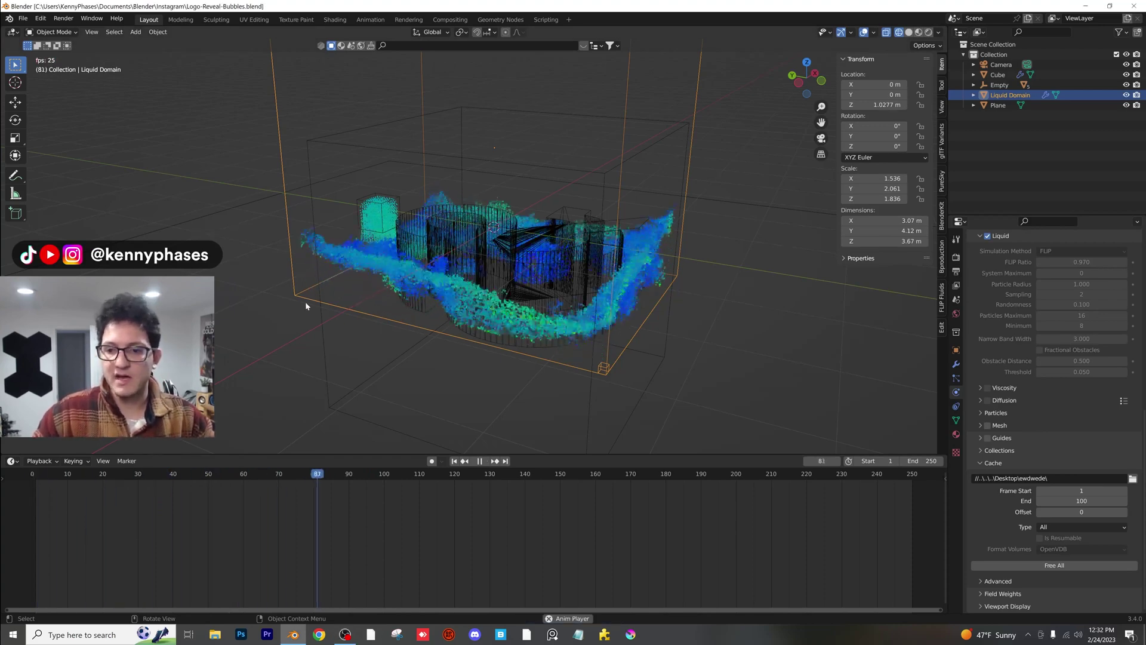
key(space)
middle_drag(525, 305, 477, 304)
click(806, 77)
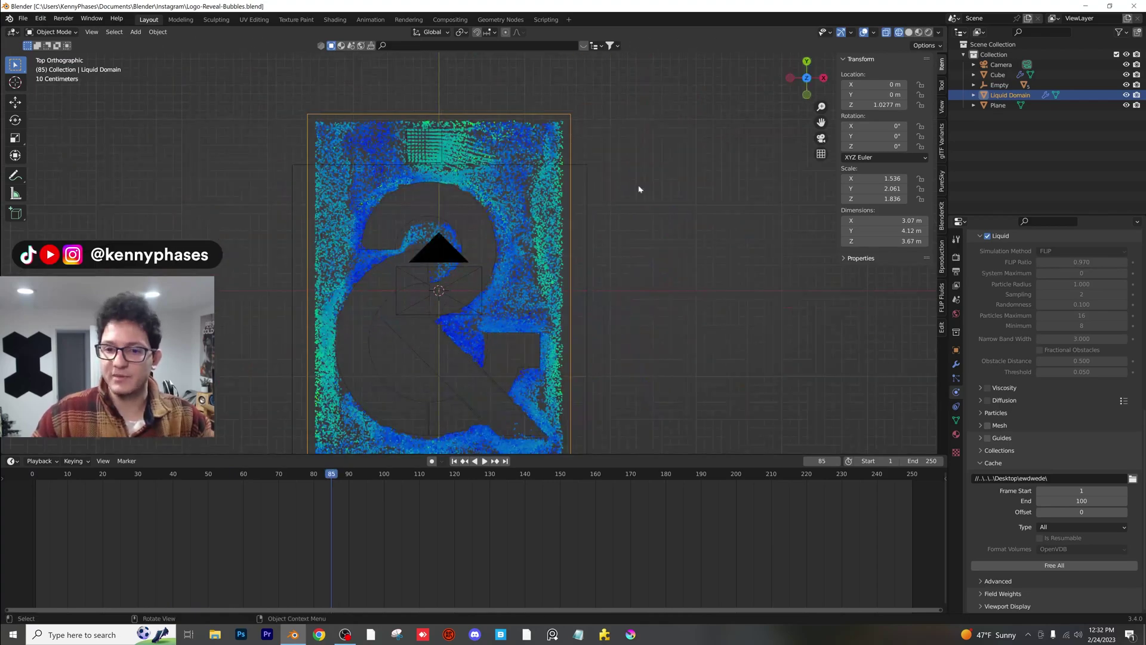
shift+middle_drag(517, 260, 584, 216)
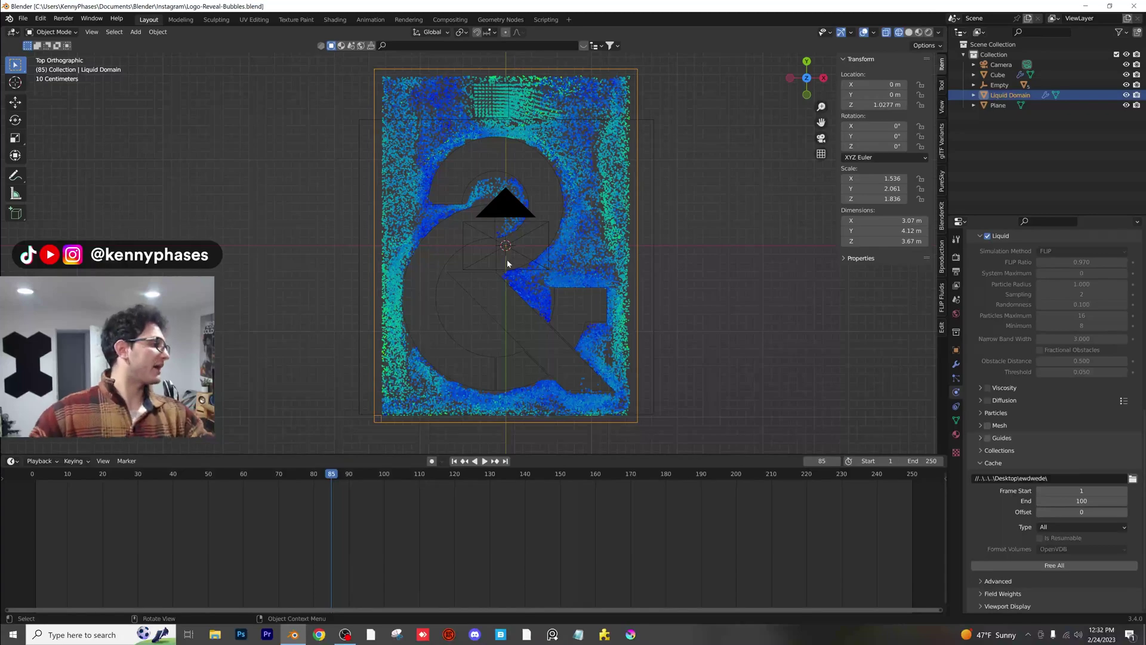
scroll(488, 248, up, 3)
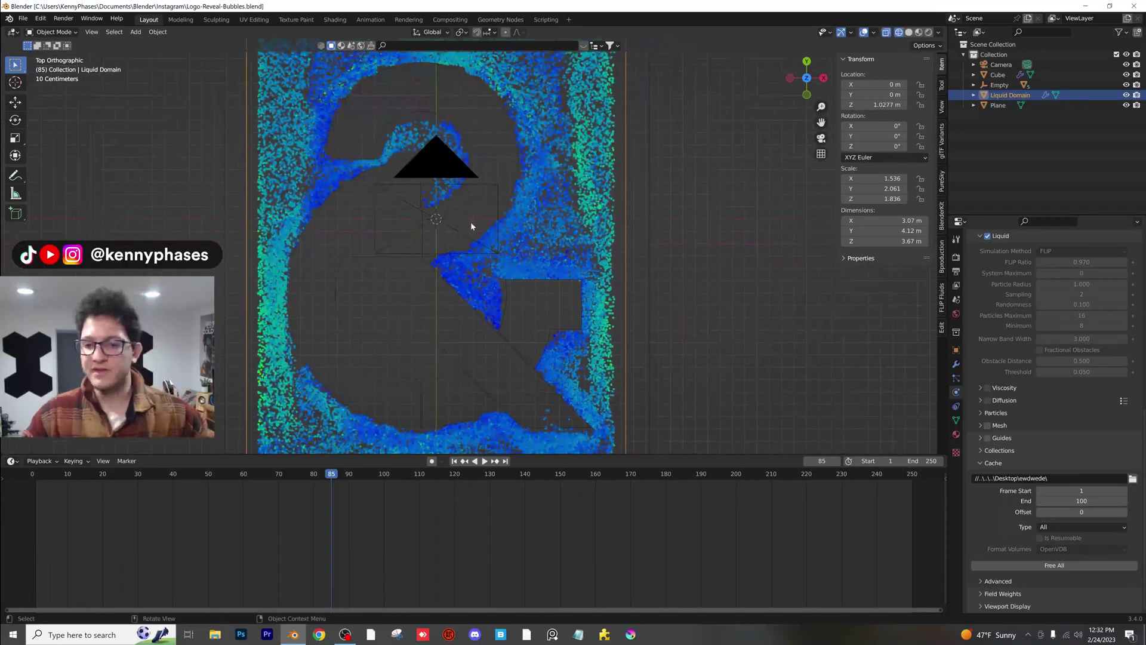
scroll(472, 226, down, 1)
scroll(455, 240, up, 3)
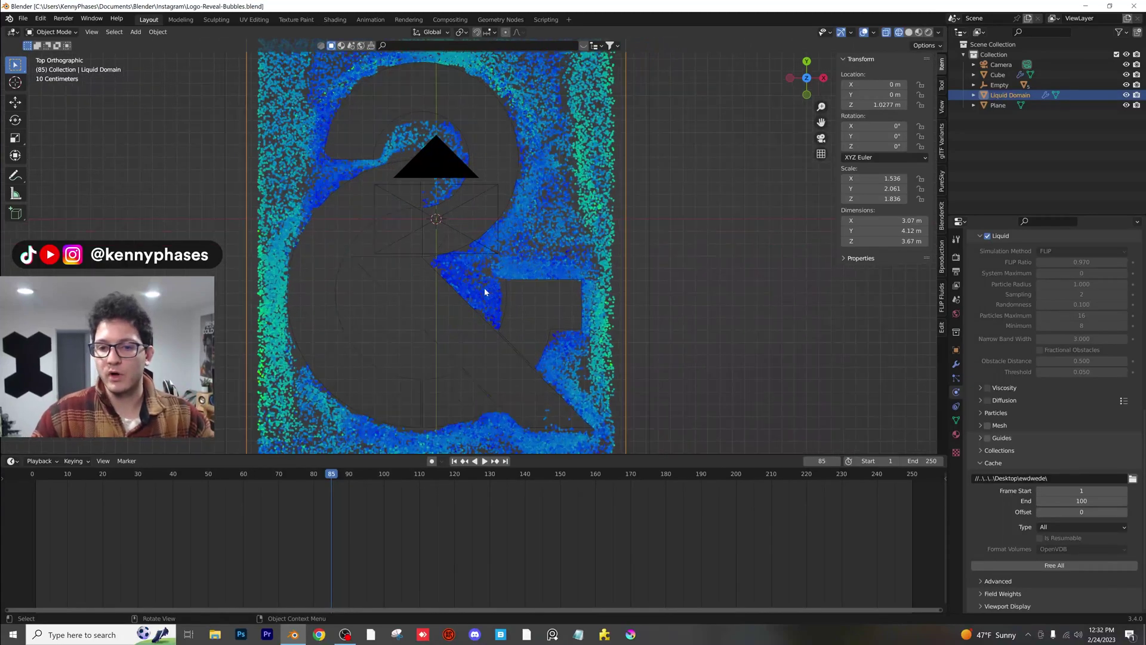
scroll(463, 227, down, 4)
middle_drag(498, 244, 492, 227)
Step: Examine the liquid around the logo through the scene camera and in perspective, checking how much of the pieces' inner walls shows
key(KP_0)
scroll(492, 227, up, 4)
scroll(472, 245, up, 1)
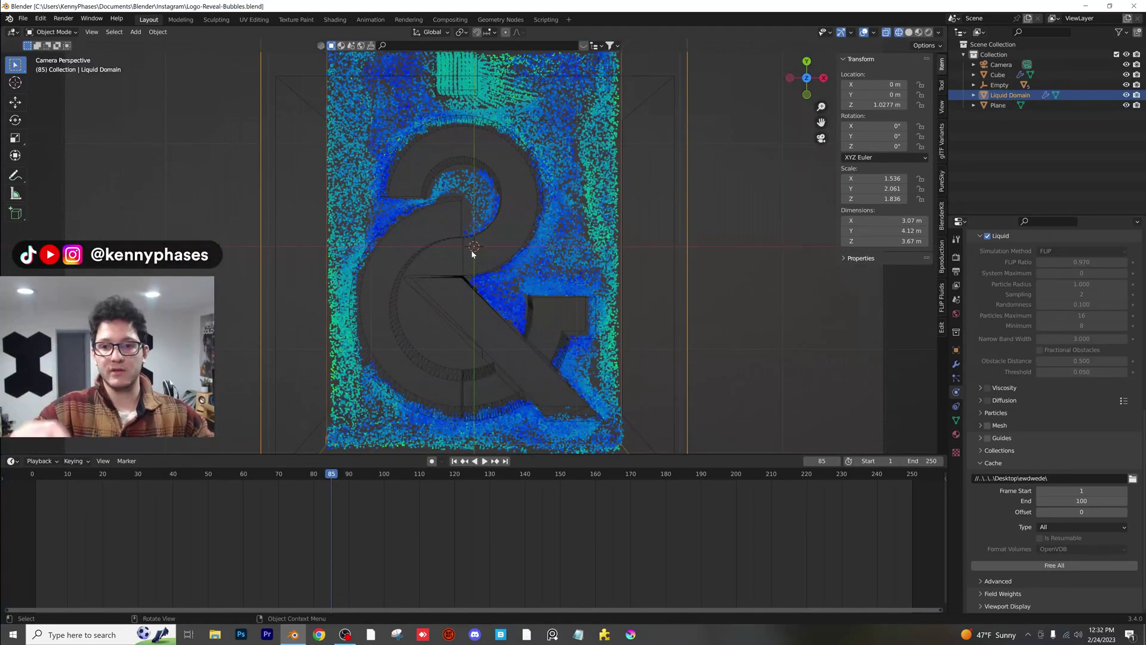
scroll(467, 251, up, 5)
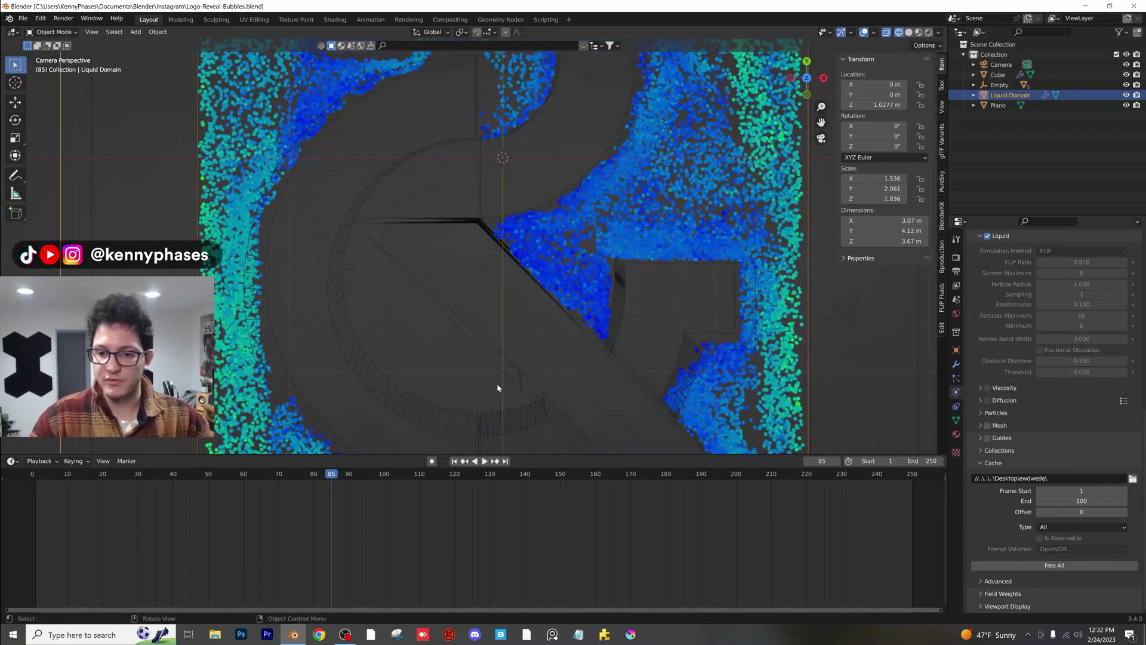
scroll(523, 327, down, 6)
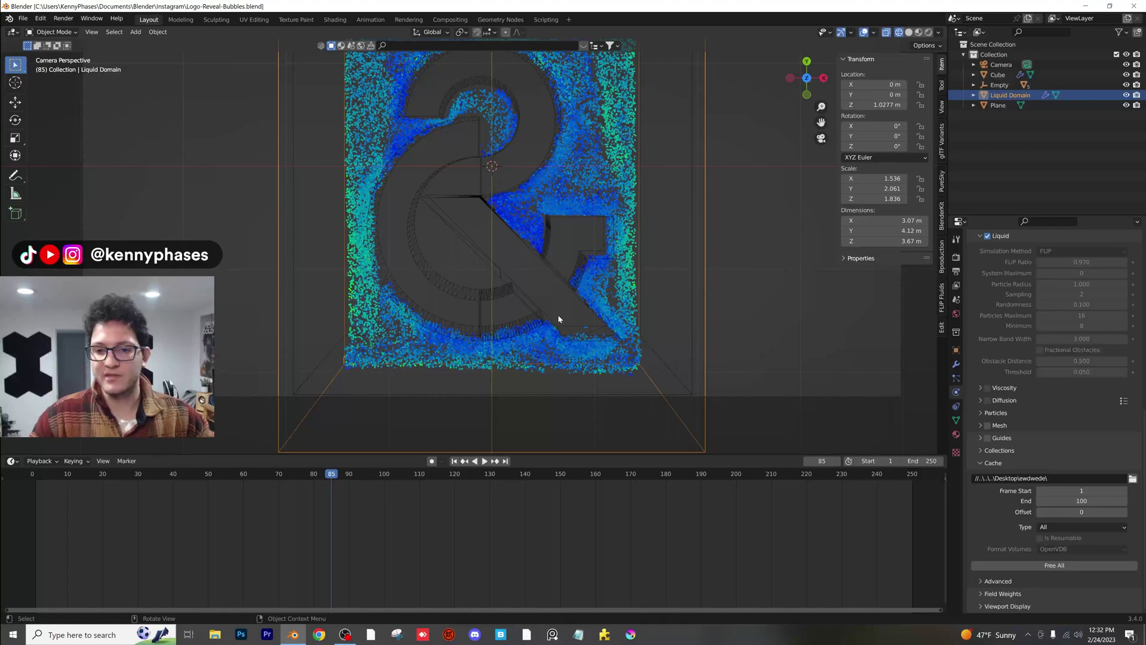
middle_drag(510, 282, 520, 227)
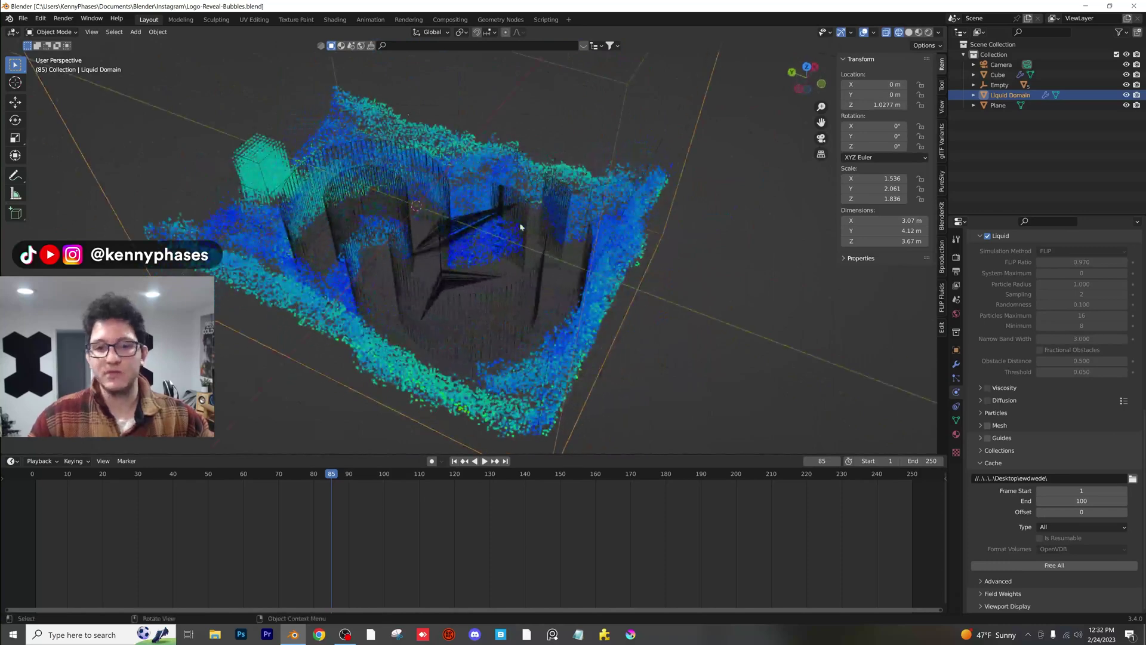
middle_drag(452, 323, 477, 334)
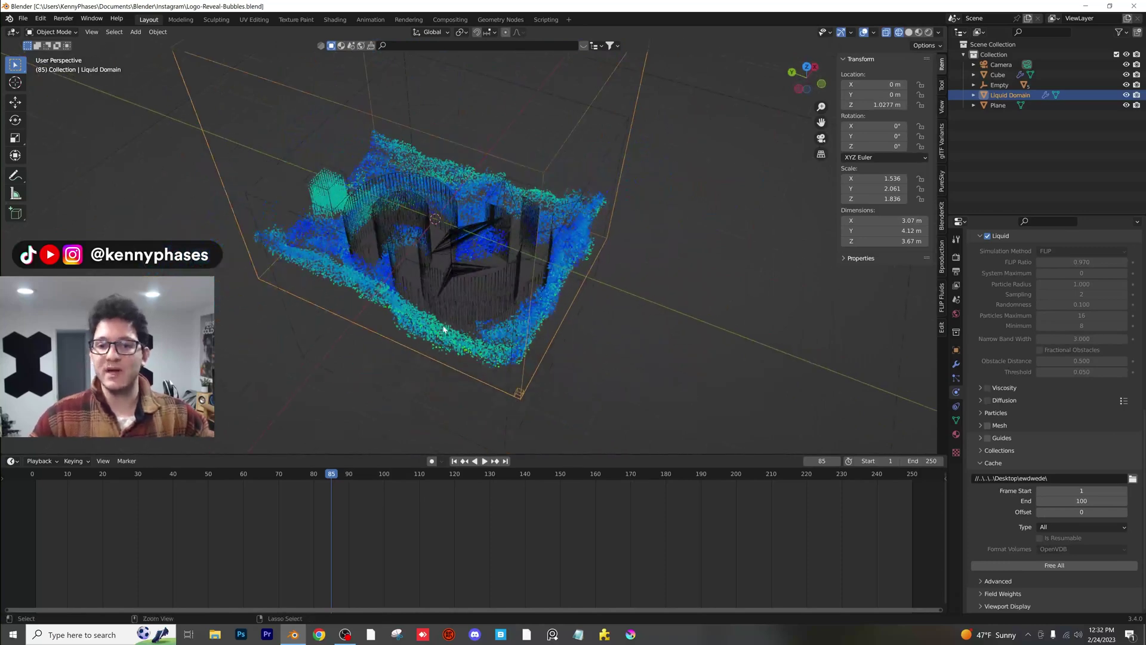
Step: Free the Liquid Domain's current bake and rebake the whole simulation with Mesh enabled
click(1054, 565)
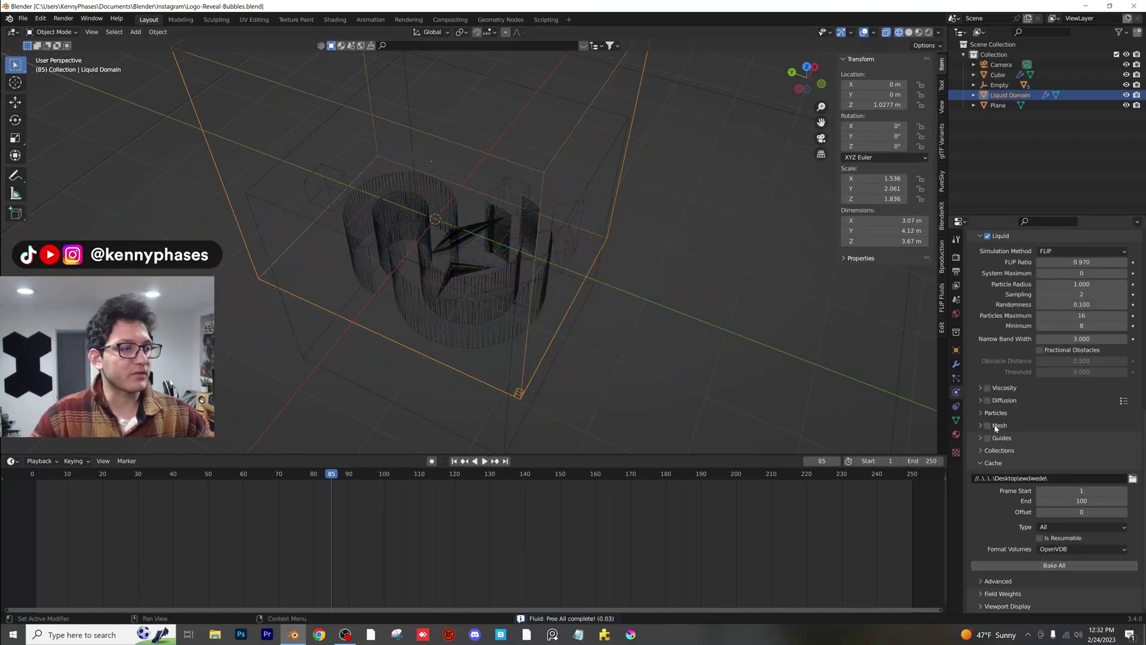
click(987, 425)
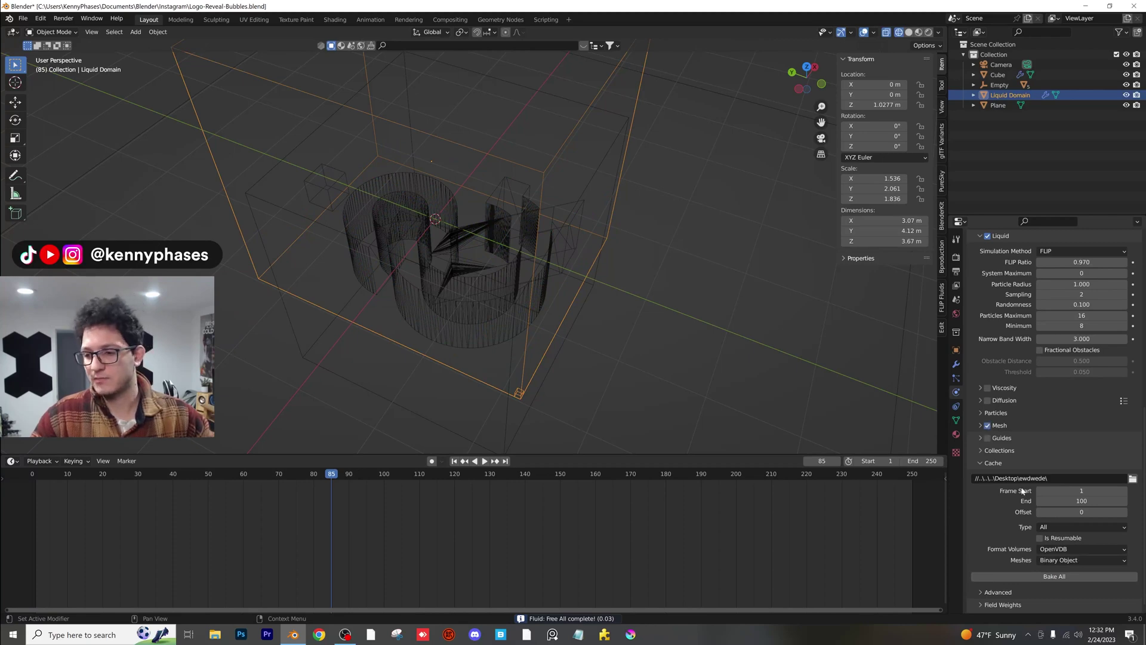
click(1054, 576)
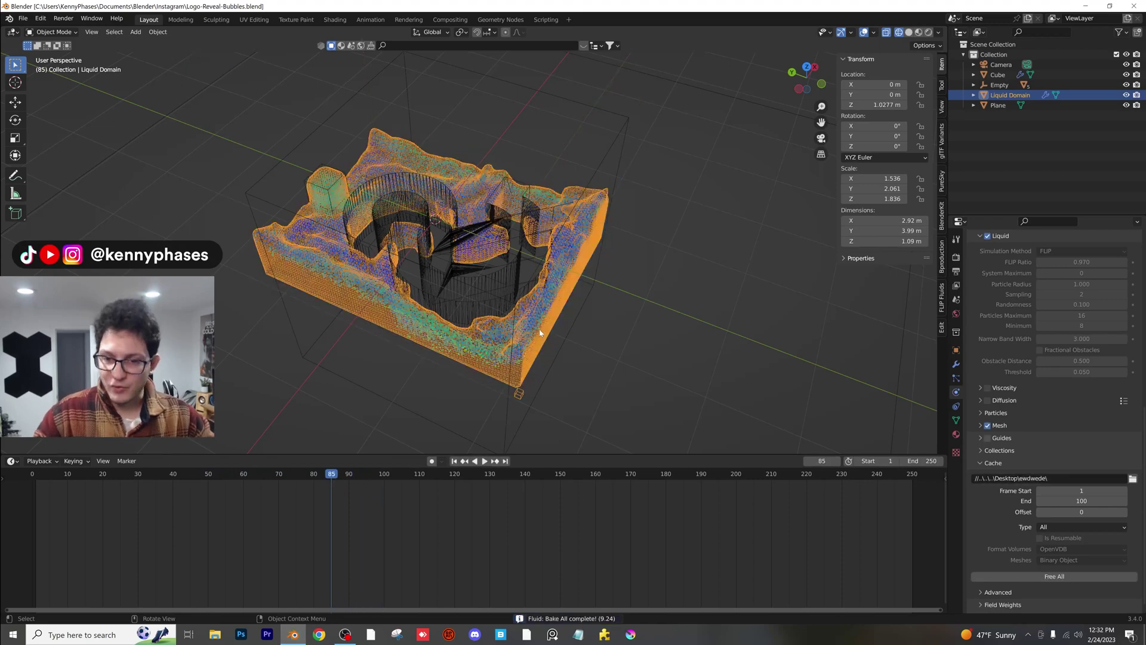
Step: Display the viewport in rendered shading and inspect the meshed liquid around the colored logo pieces
middle_drag(600, 246, 647, 164)
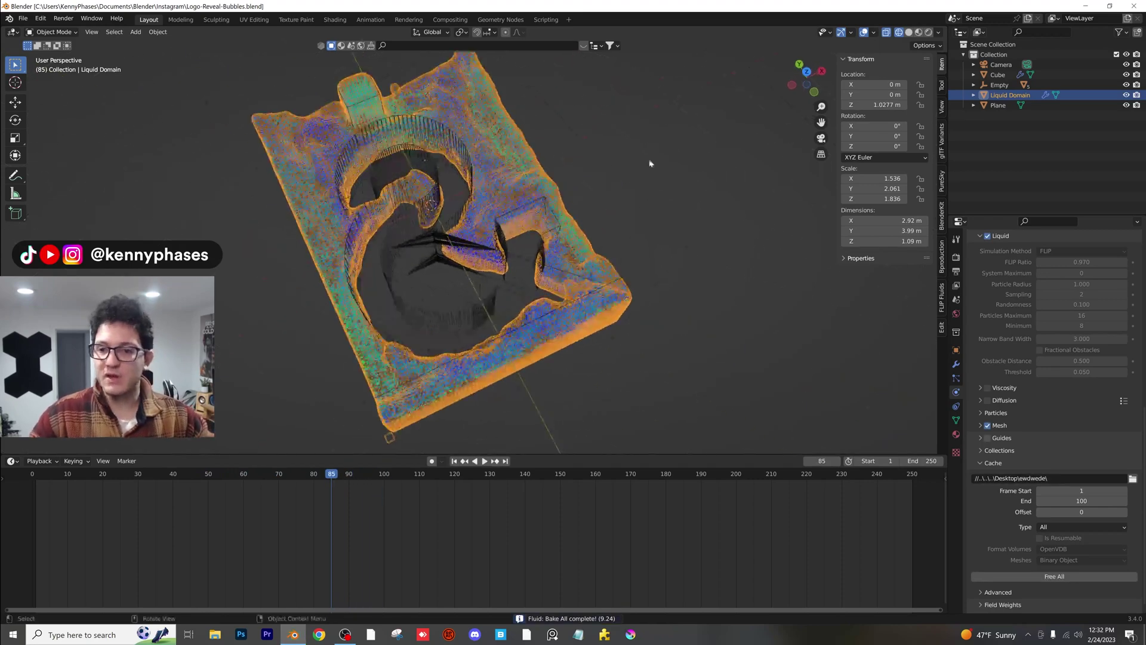
click(805, 71)
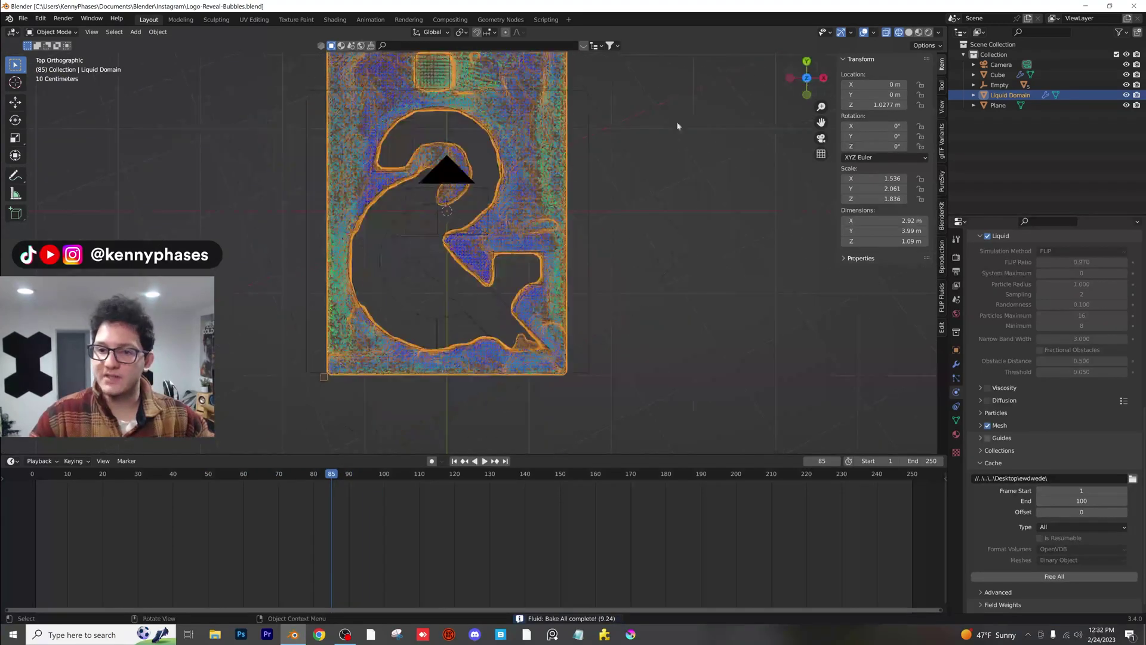
click(929, 32)
middle_drag(571, 220, 650, 150)
scroll(651, 150, up, 1)
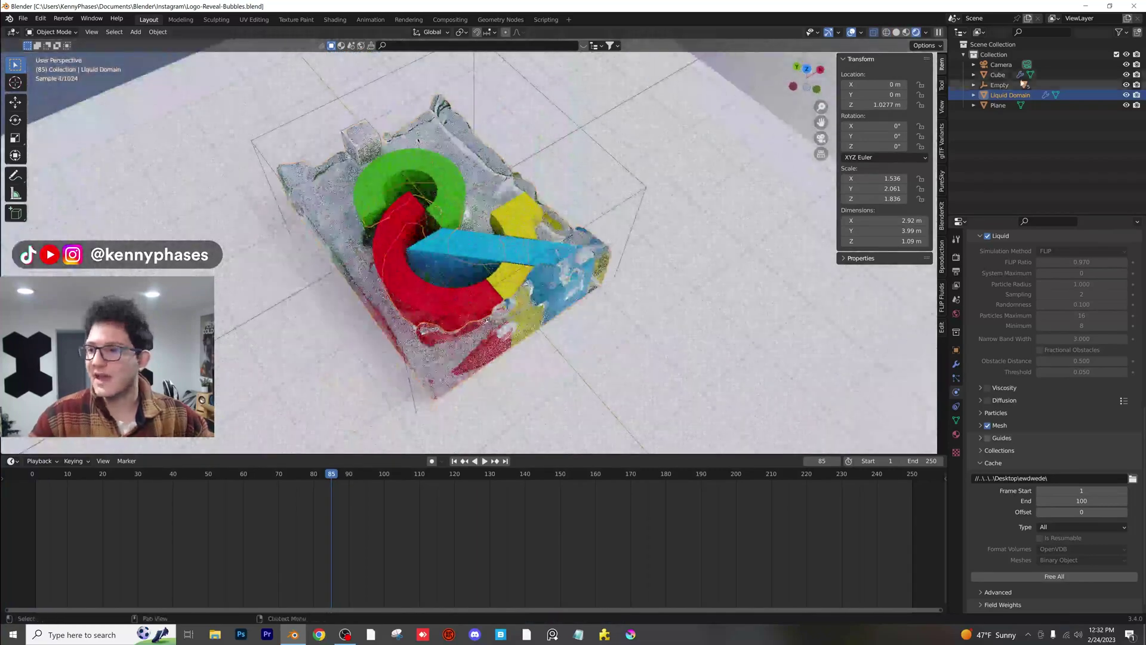
Step: Hide the five logo pieces Cube.001 to Cube.005 under the Empty and view the liquid through the camera
click(973, 84)
drag(1126, 94, 1126, 137)
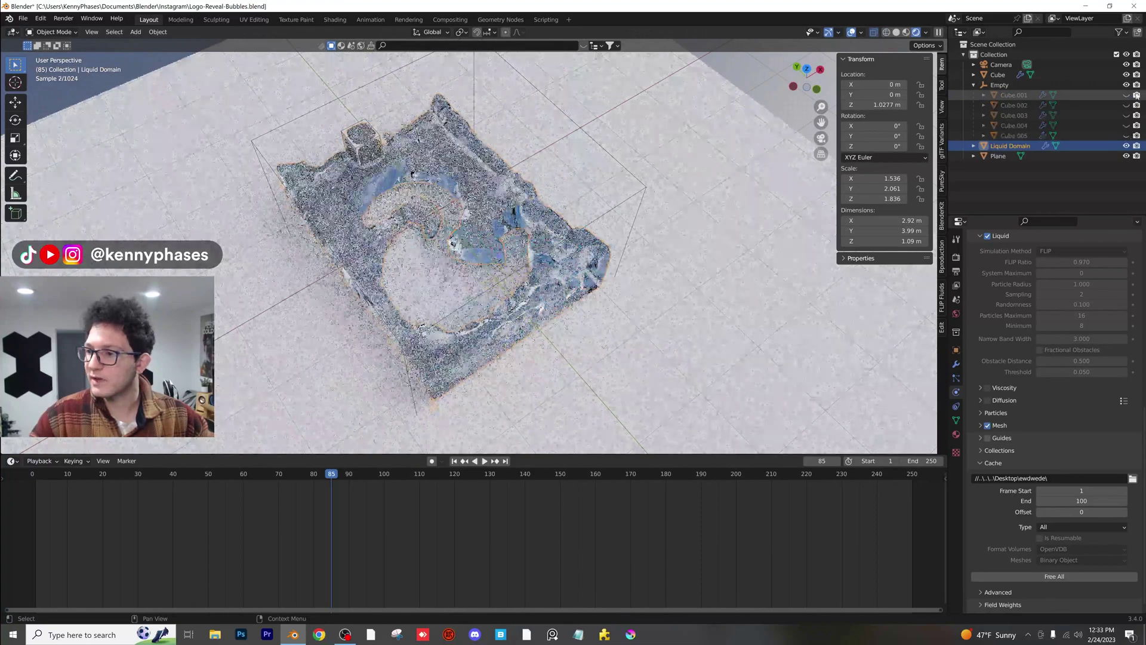
key(KP_0)
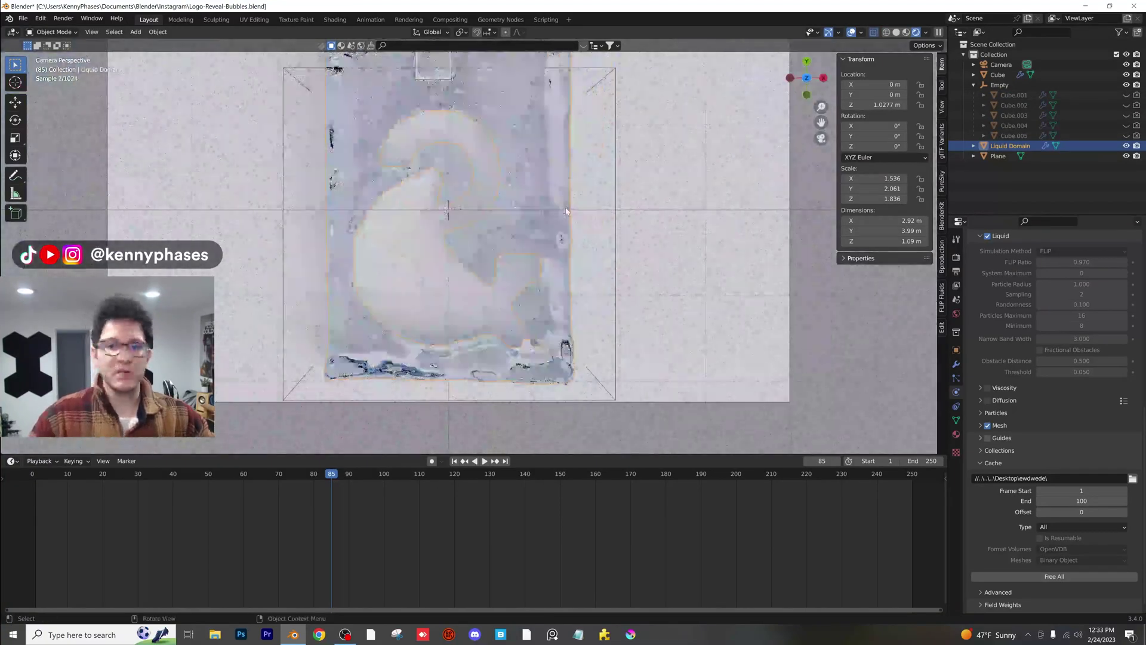
Step: Tint the Glass BSDF color of the Liquid Domain Material light blue
click(692, 214)
click(1010, 146)
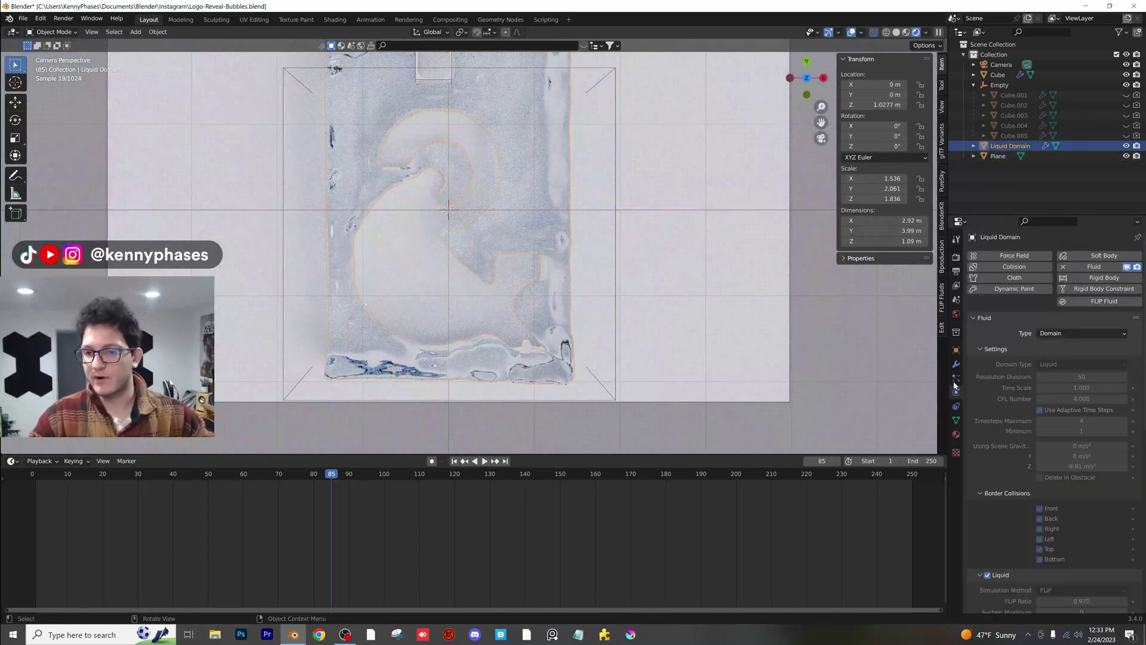
click(956, 434)
click(1086, 406)
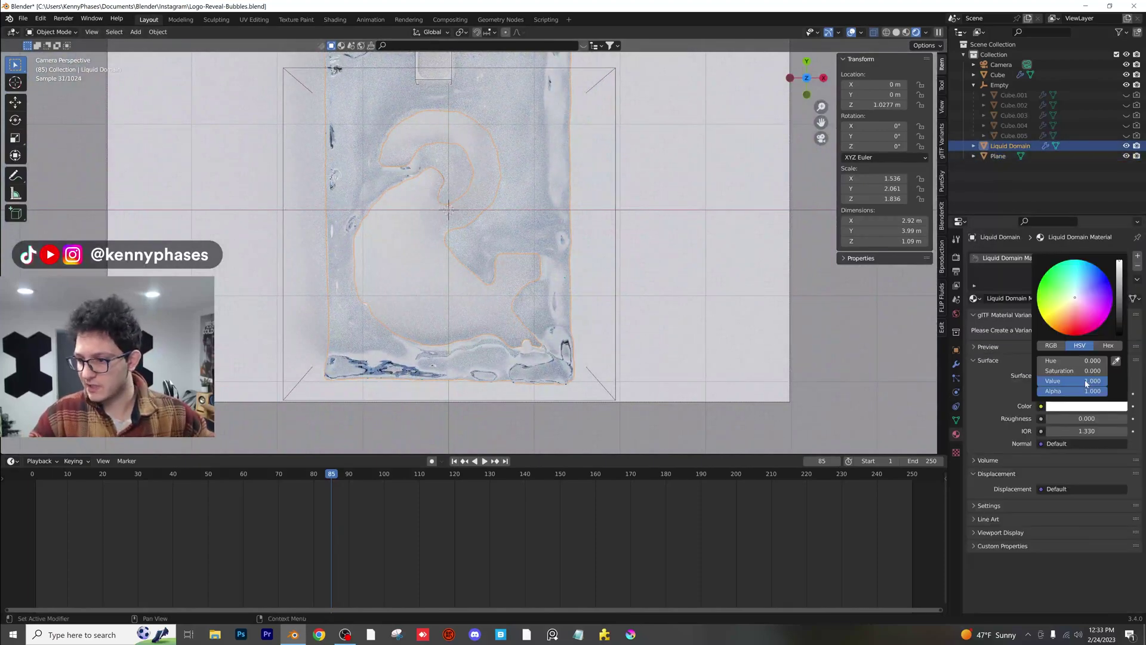
click(1082, 296)
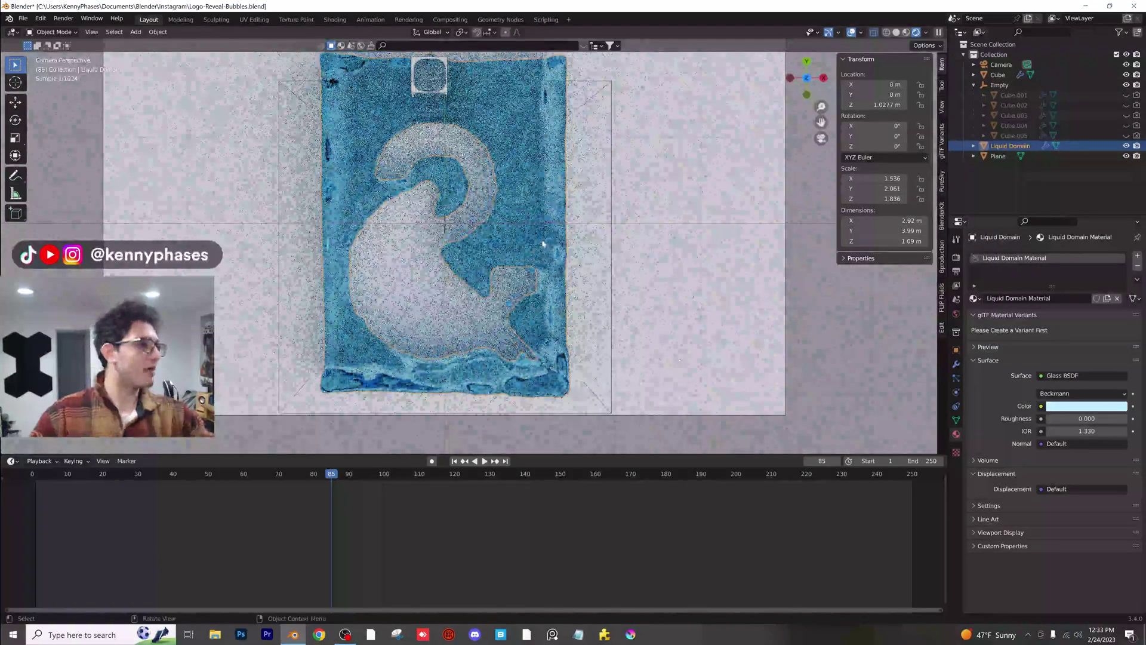
Step: Play back the rendered simulation from the start through the camera to check how the liquid reveals the logo shape
click(33, 474)
key(space)
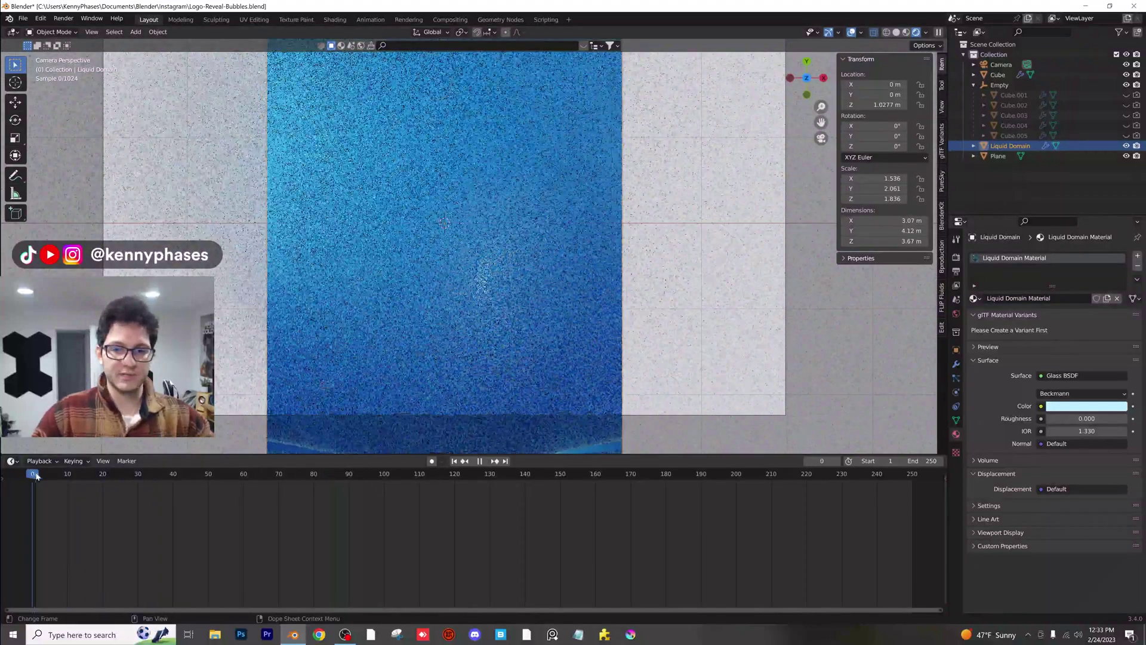
drag(36, 475, 37, 475)
shift+middle_drag(619, 245, 622, 259)
scroll(622, 259, down, 1)
key(space)
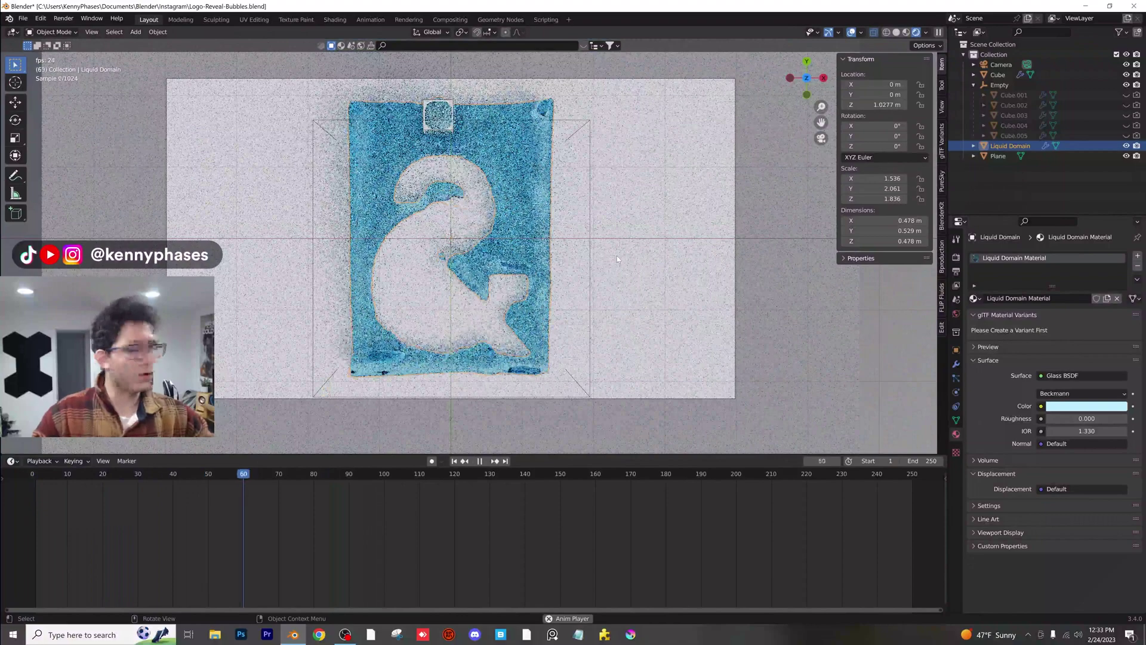
key(space)
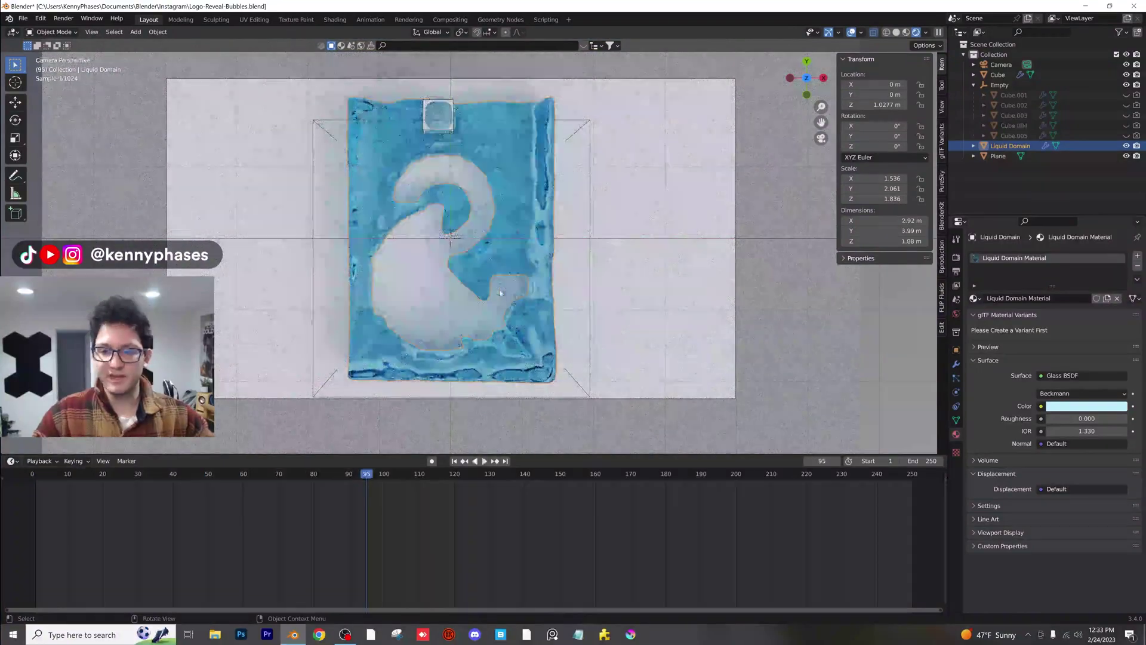
Step: Go to frame 79 and examine the liquid's logo-shaped gap through the camera and in perspective
mouse_move(330, 477)
mouse_down()
mouse_move(94, 482)
mouse_move(318, 482)
mouse_up()
scroll(499, 237, up, 1)
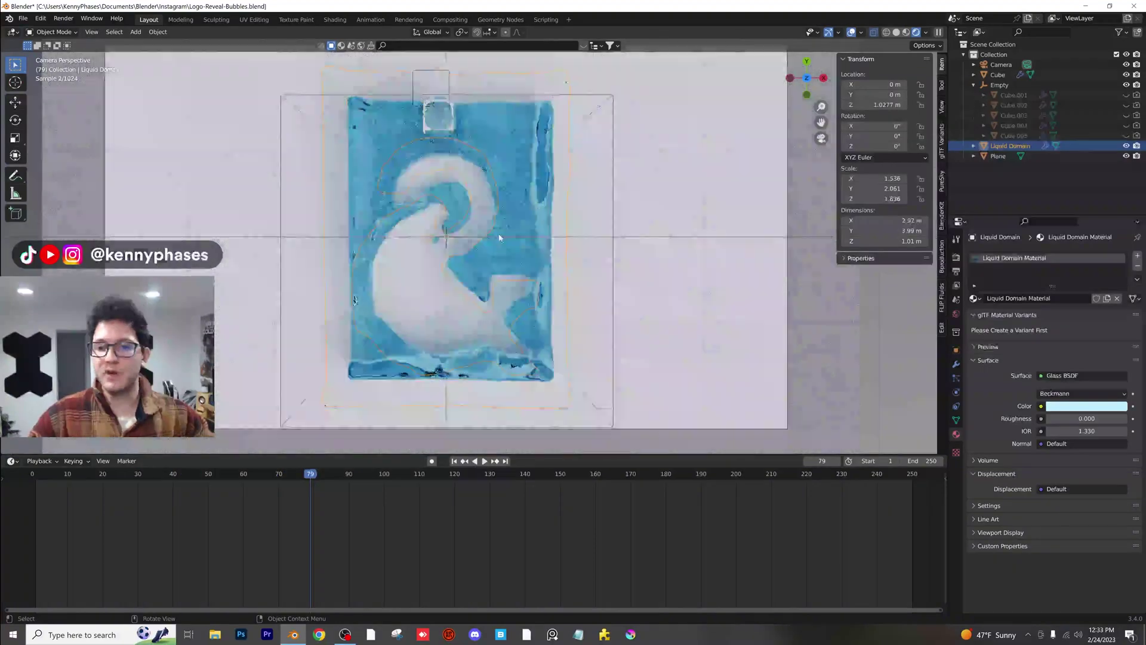
scroll(499, 238, up, 2)
scroll(433, 238, down, 4)
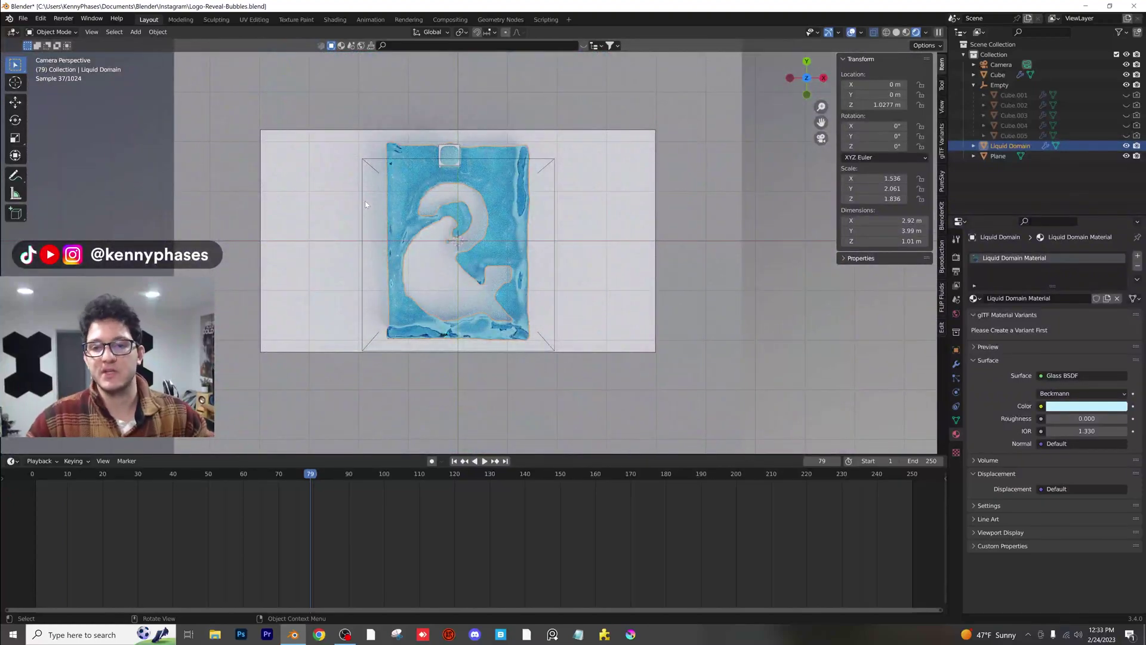
middle_drag(366, 205, 504, 185)
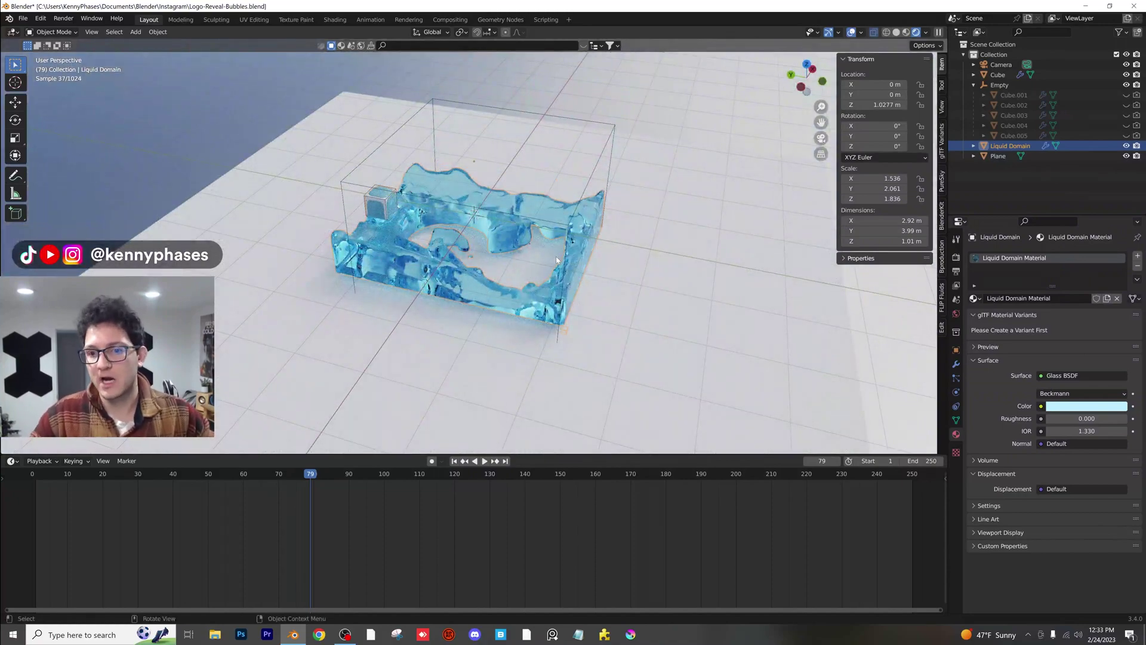
scroll(554, 256, up, 2)
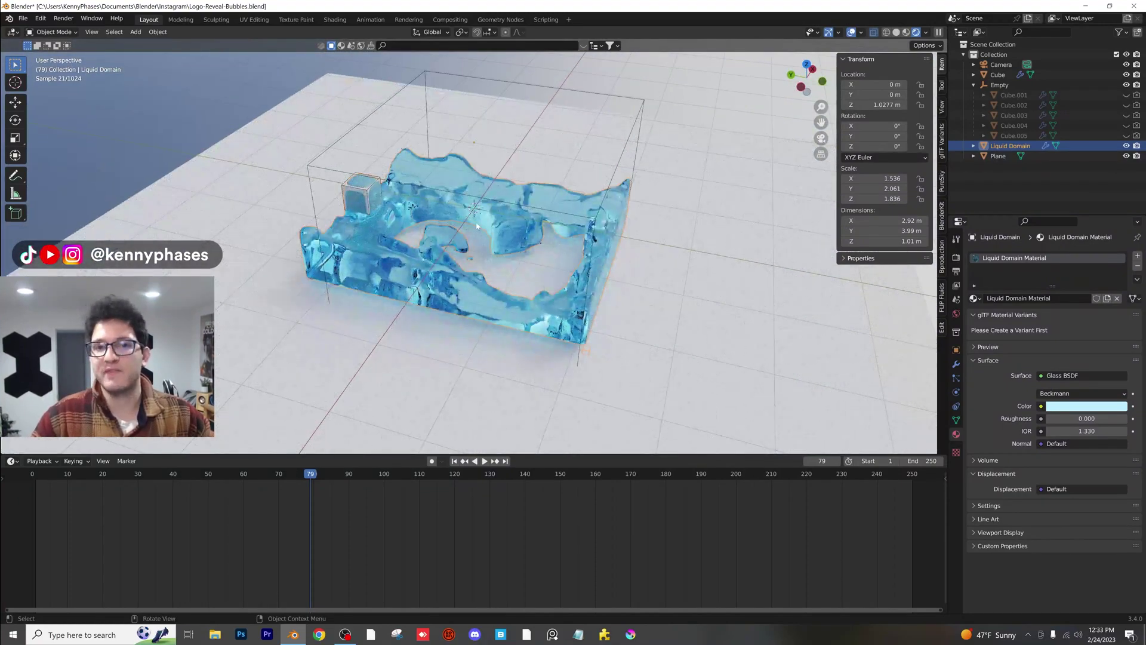
Step: Save the file and switch the viewport to wireframe shading
key(ctrl+s)
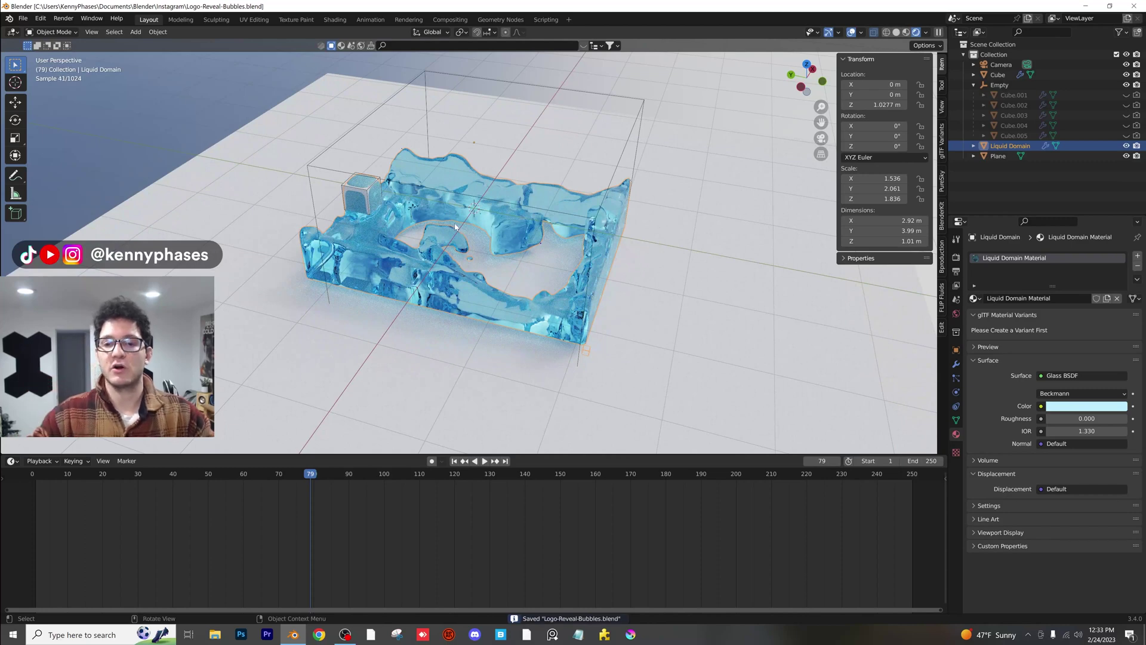
click(577, 77)
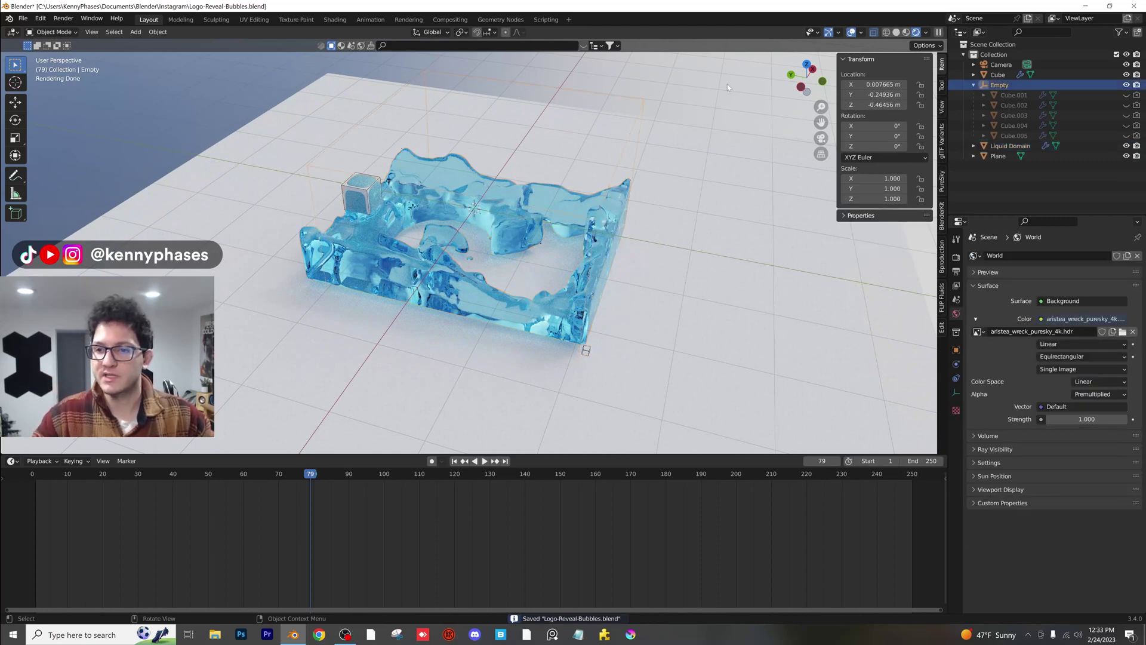
click(886, 33)
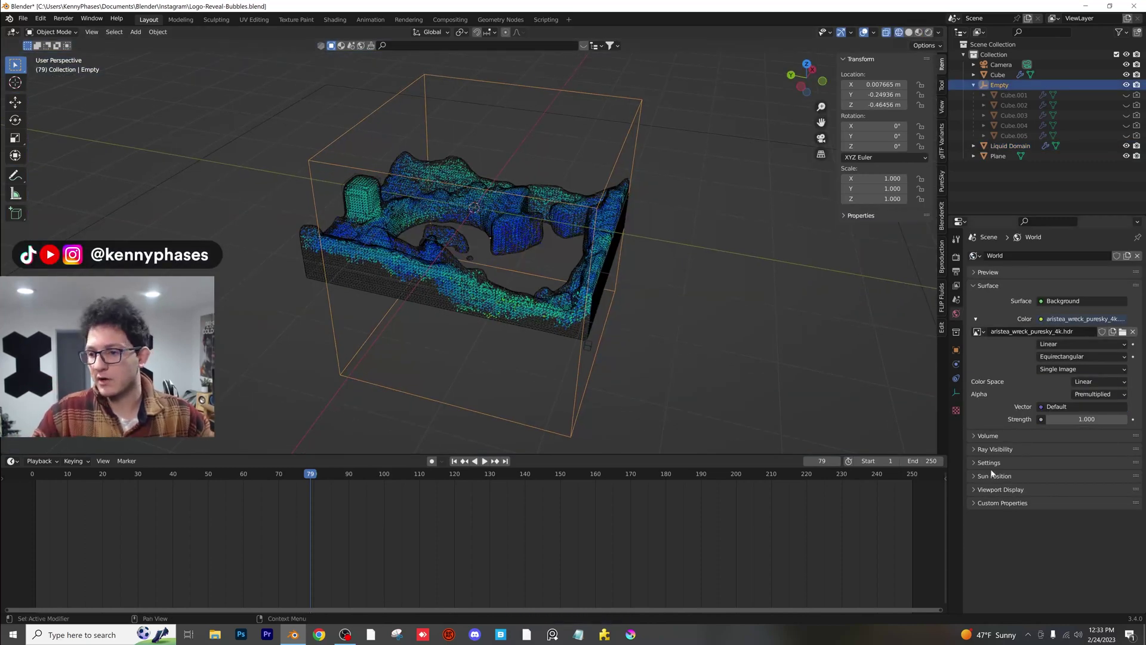
Step: Select the Liquid Domain and free all of its baked fluid simulation data
click(954, 366)
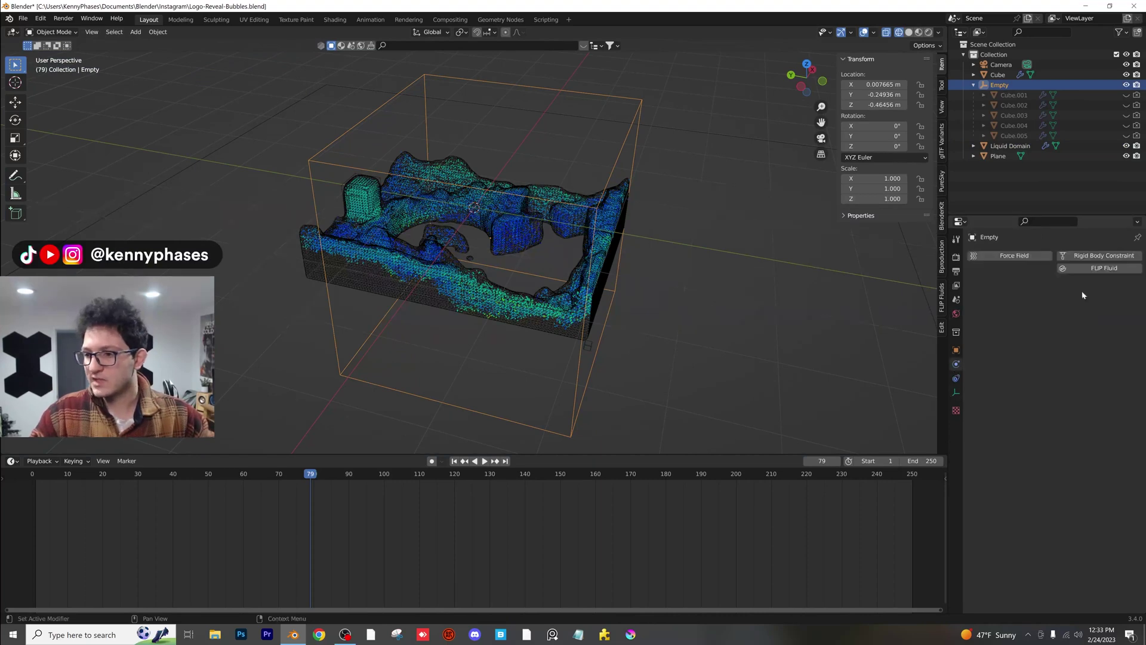
click(957, 379)
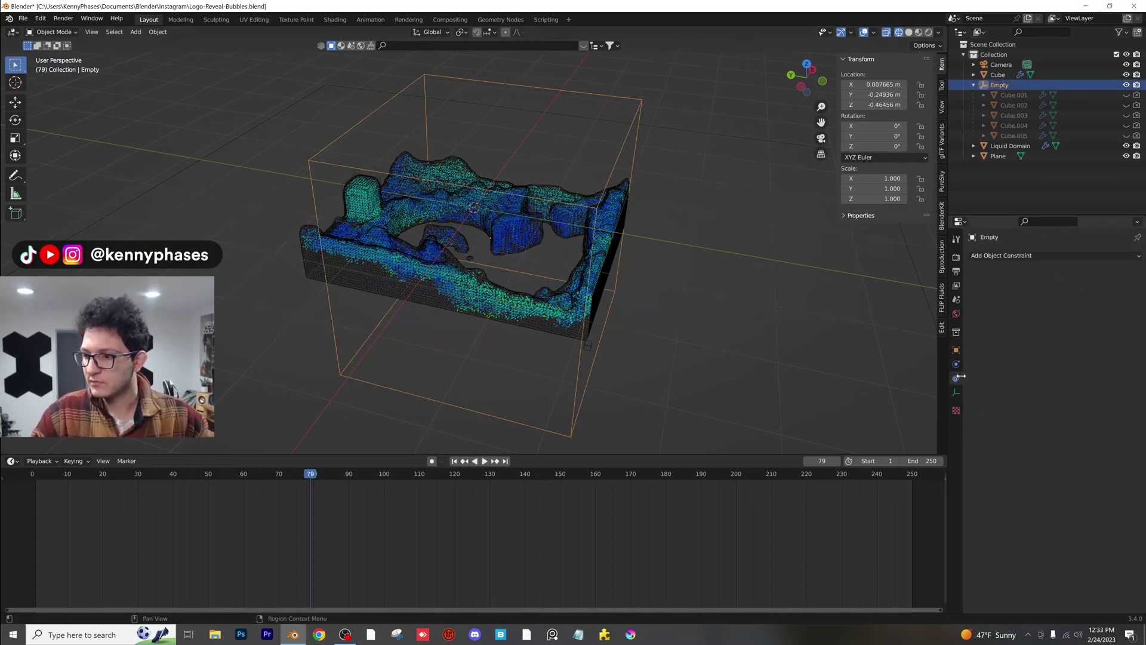
middle_drag(491, 161, 442, 250)
click(434, 258)
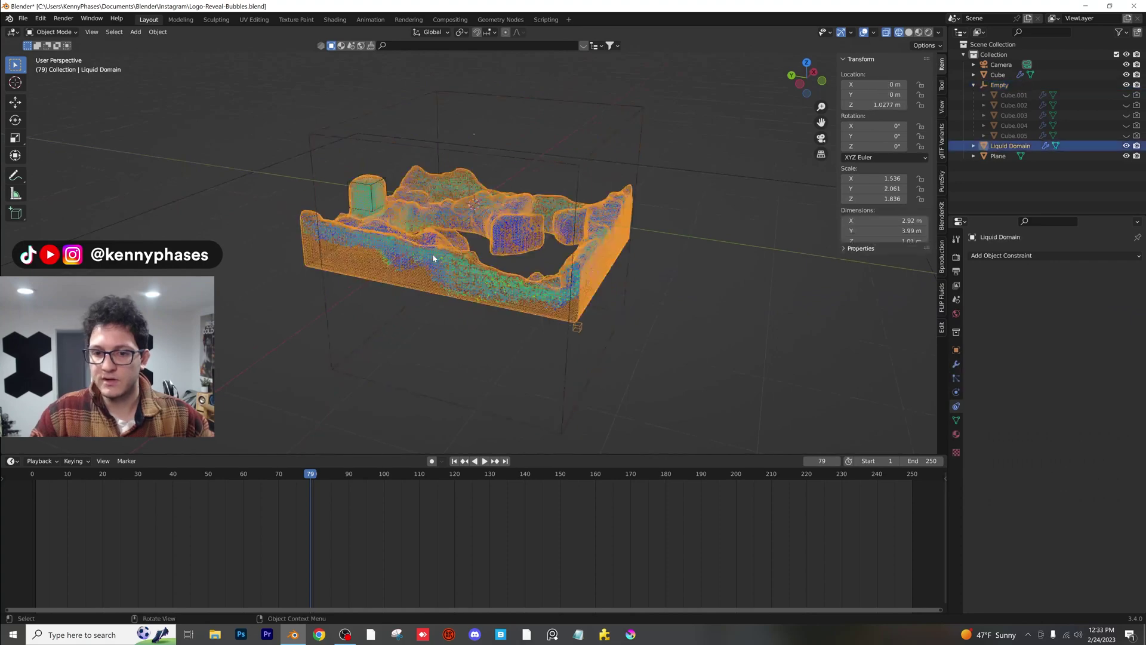
click(956, 392)
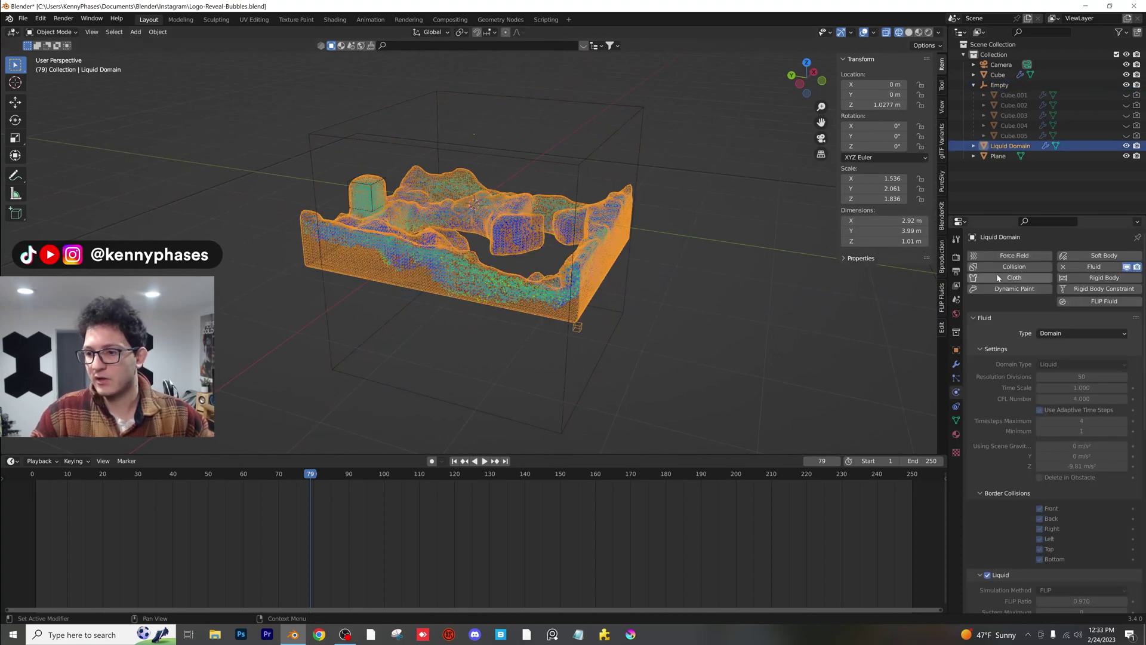
scroll(1068, 385, down, 12)
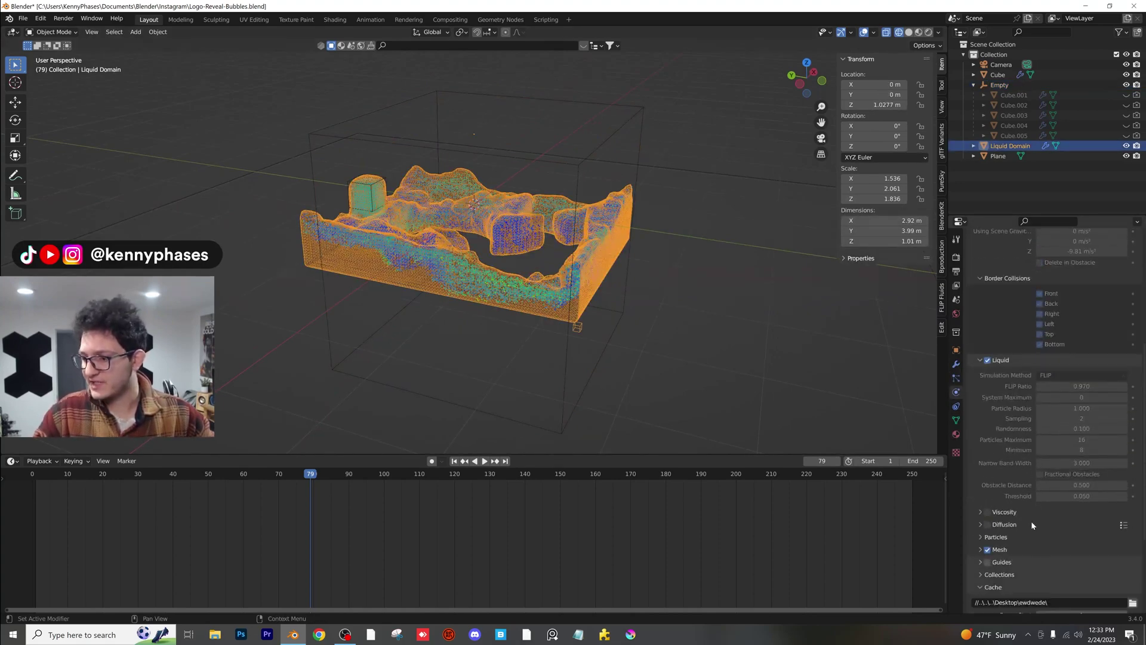
click(1038, 566)
Step: Set the Liquid Domain's Resolution Divisions to 200 and save the file
scroll(1081, 358, up, 10)
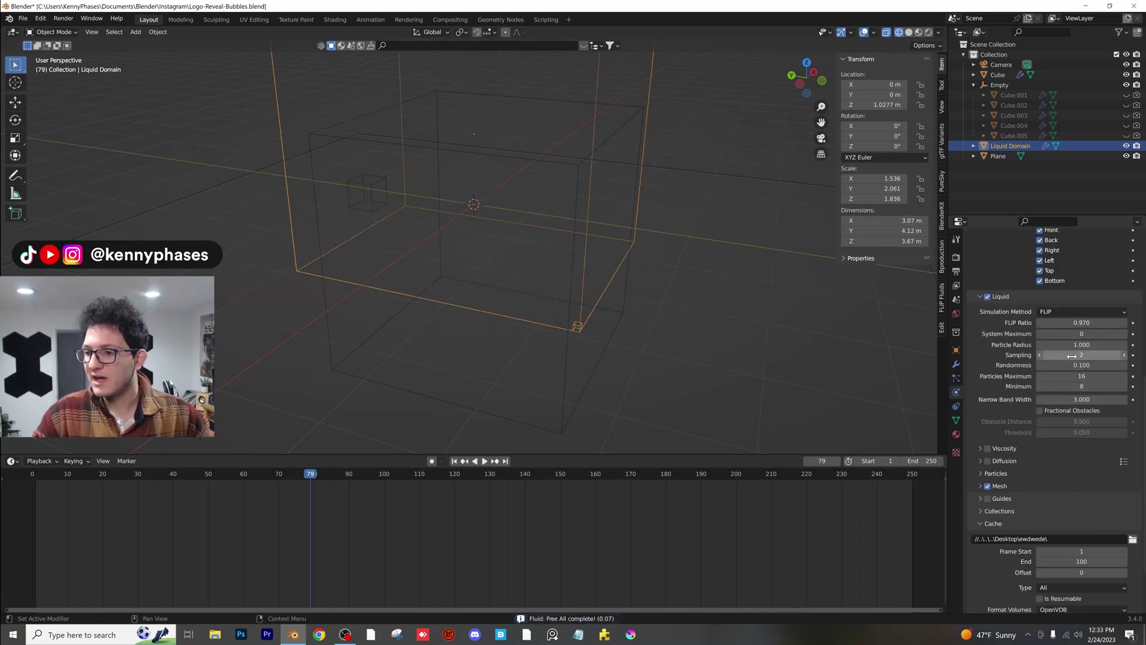
click(1087, 301)
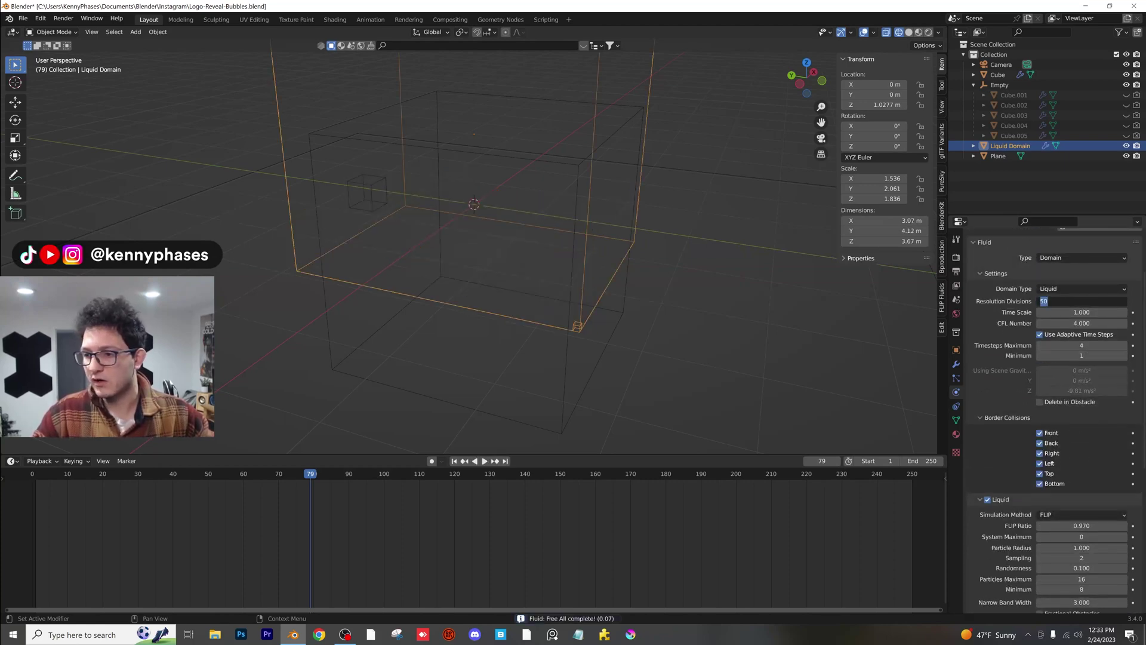
text(200)
key(Return)
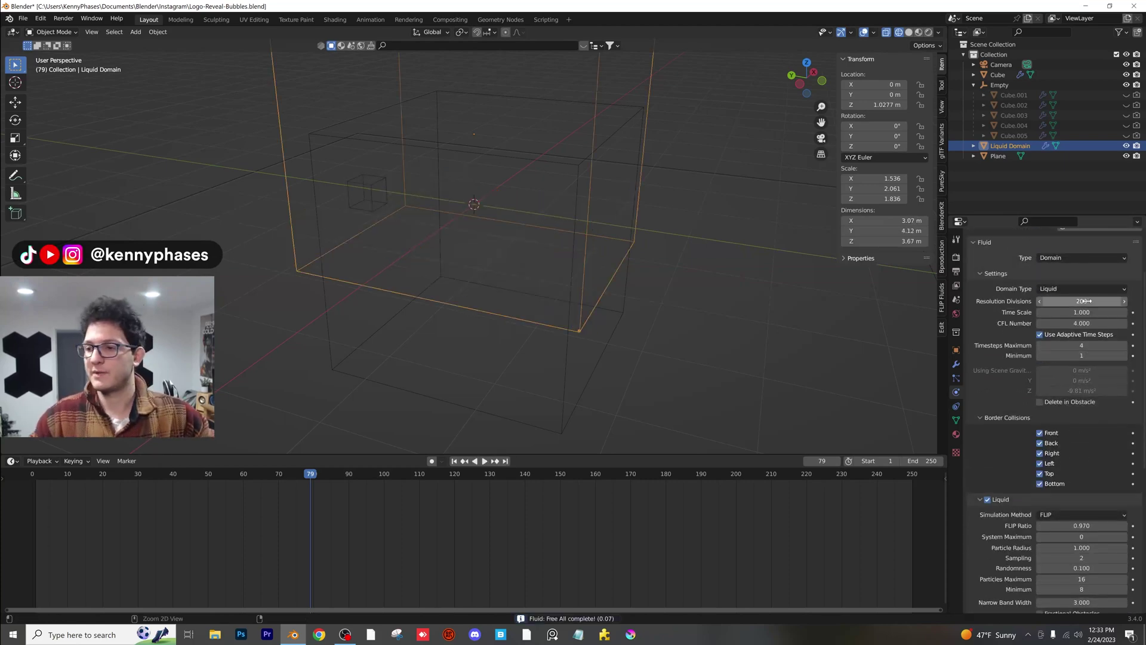
key(ctrl+s)
Step: Bake all of the liquid simulation for the cache's frames 1 to 100
scroll(1003, 471, down, 8)
scroll(1012, 492, down, 2)
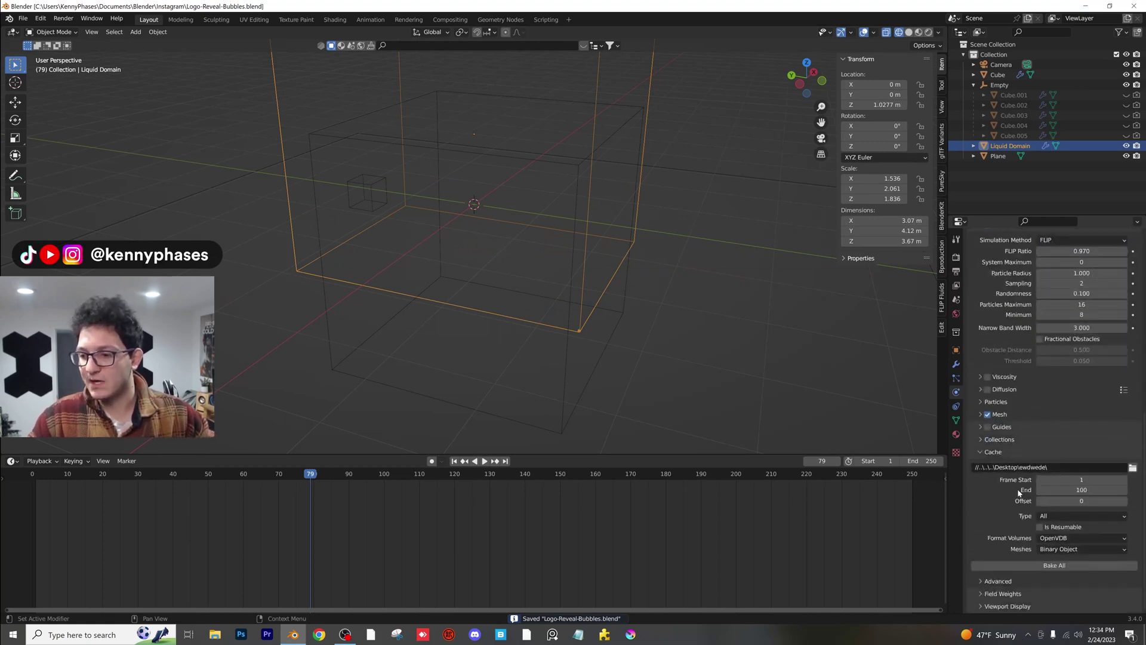
click(1054, 565)
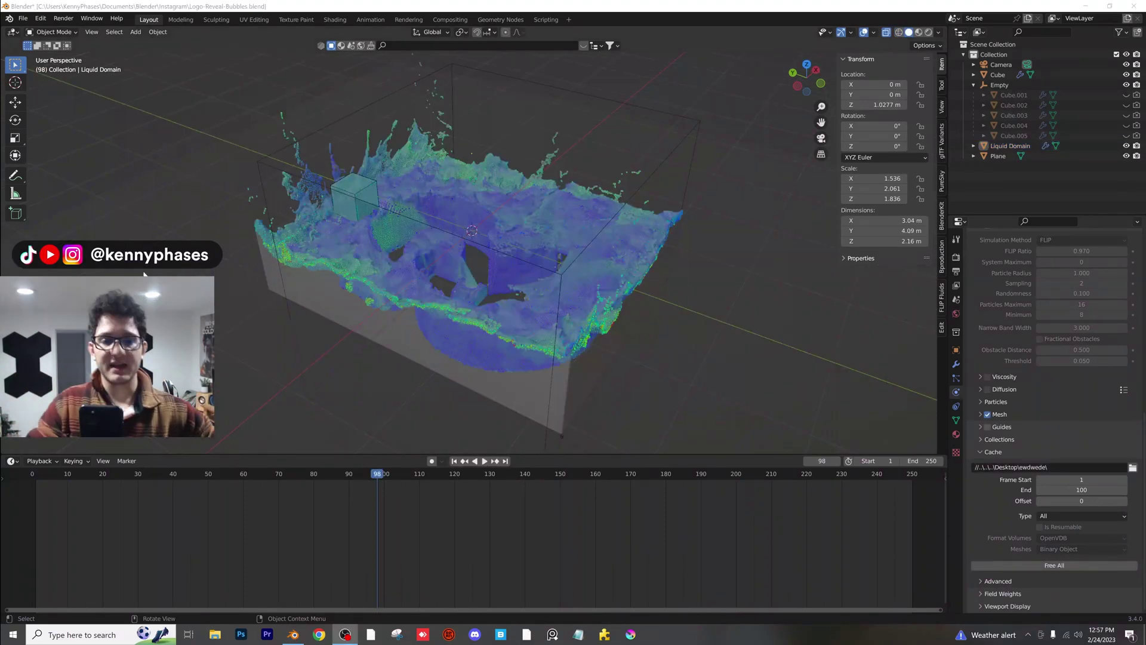
Step: Examine the newly baked liquid through the camera at frames 80, 166 and 69 to check the logo shape
click(227, 221)
middle_drag(227, 221, 588, 240)
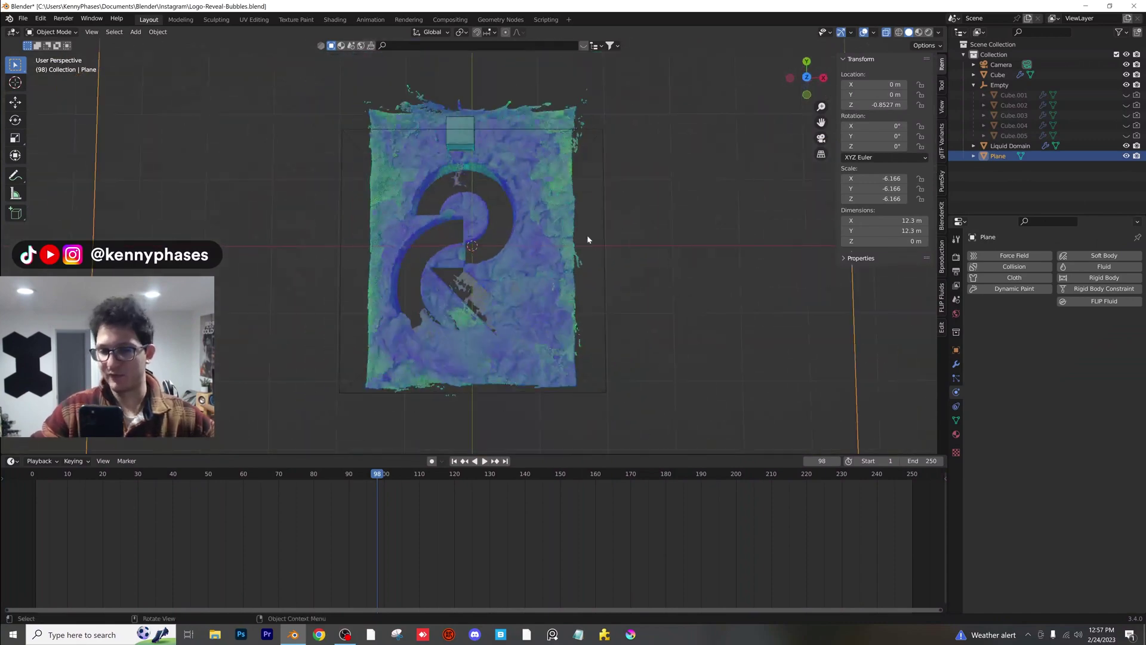
key(KP_0)
scroll(424, 290, up, 3)
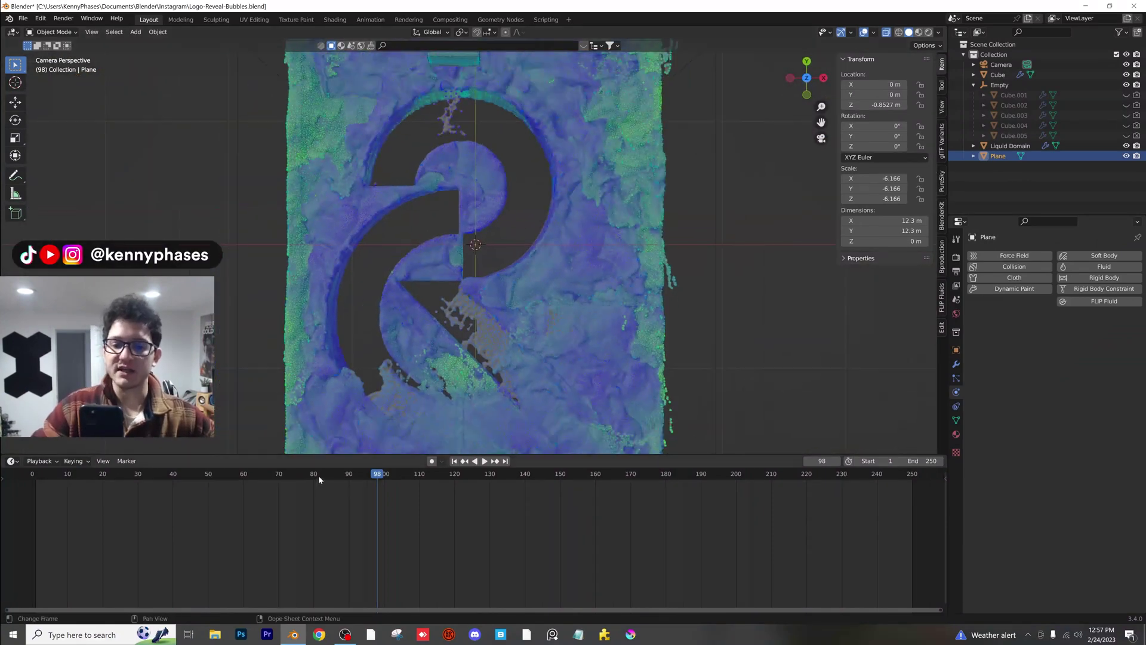
click(313, 473)
scroll(508, 318, down, 1)
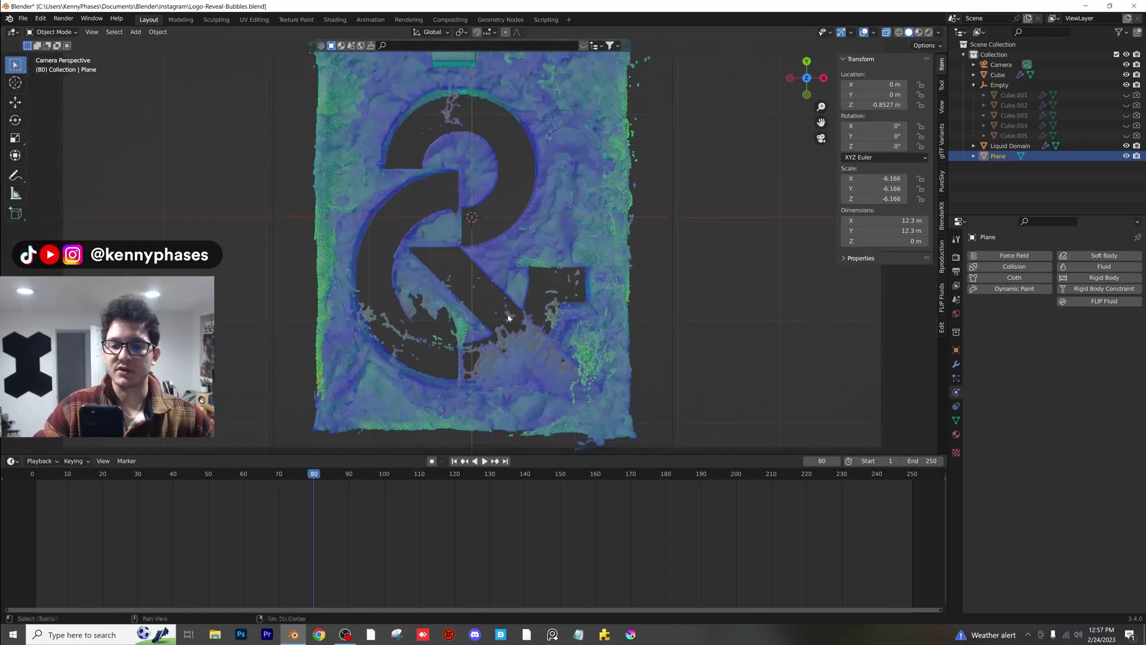
click(616, 474)
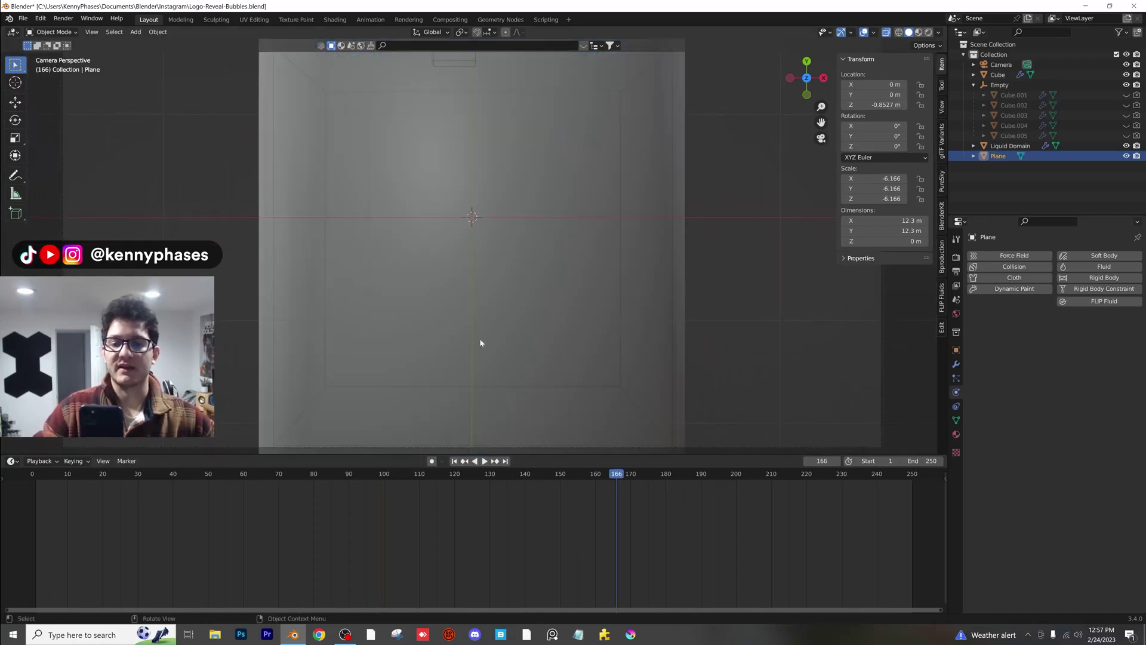
click(274, 474)
key(space)
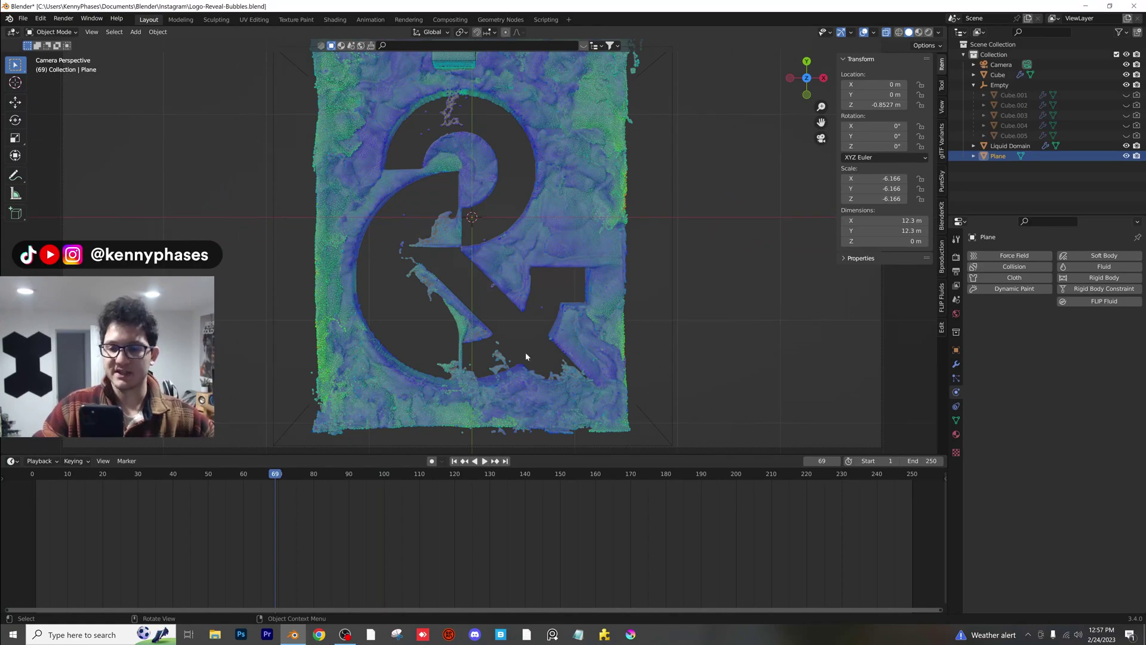
Step: Switch to rendered shading and examine the glass liquid at frame 69 in perspective and through the camera
middle_drag(552, 343, 524, 274)
key(z)
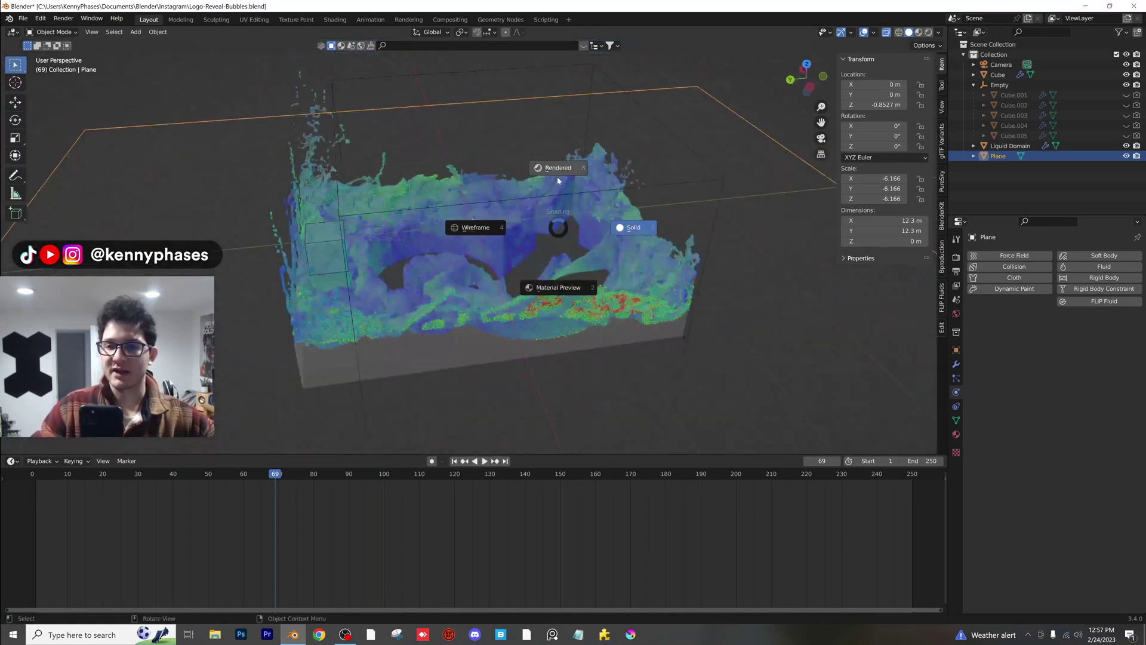
click(558, 177)
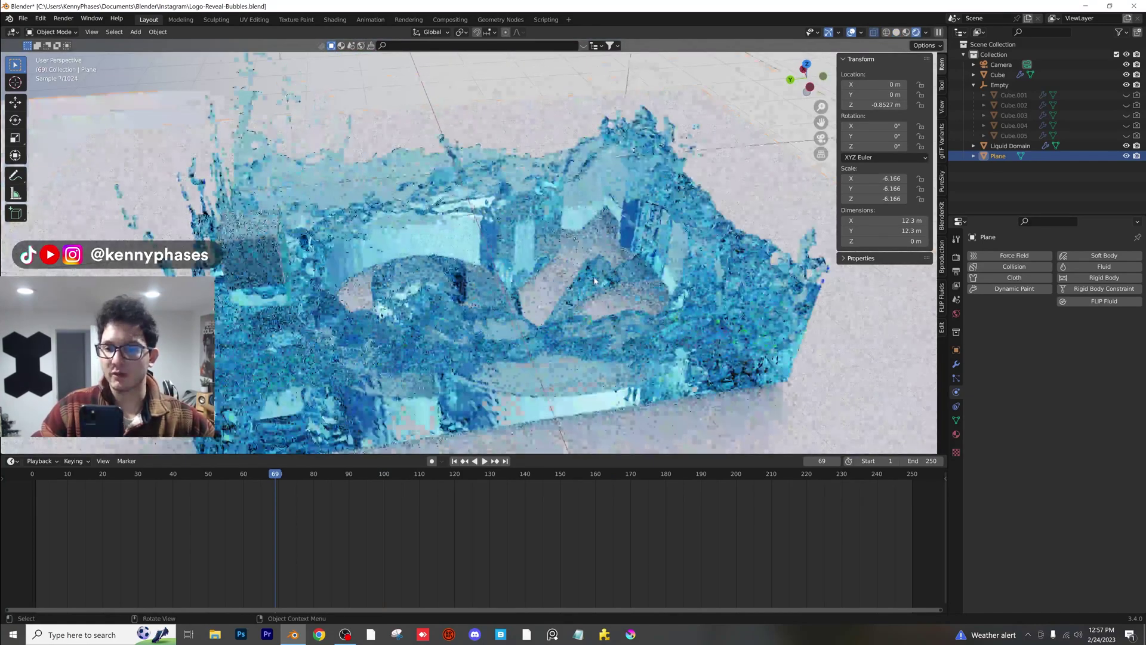
middle_drag(594, 281, 497, 315)
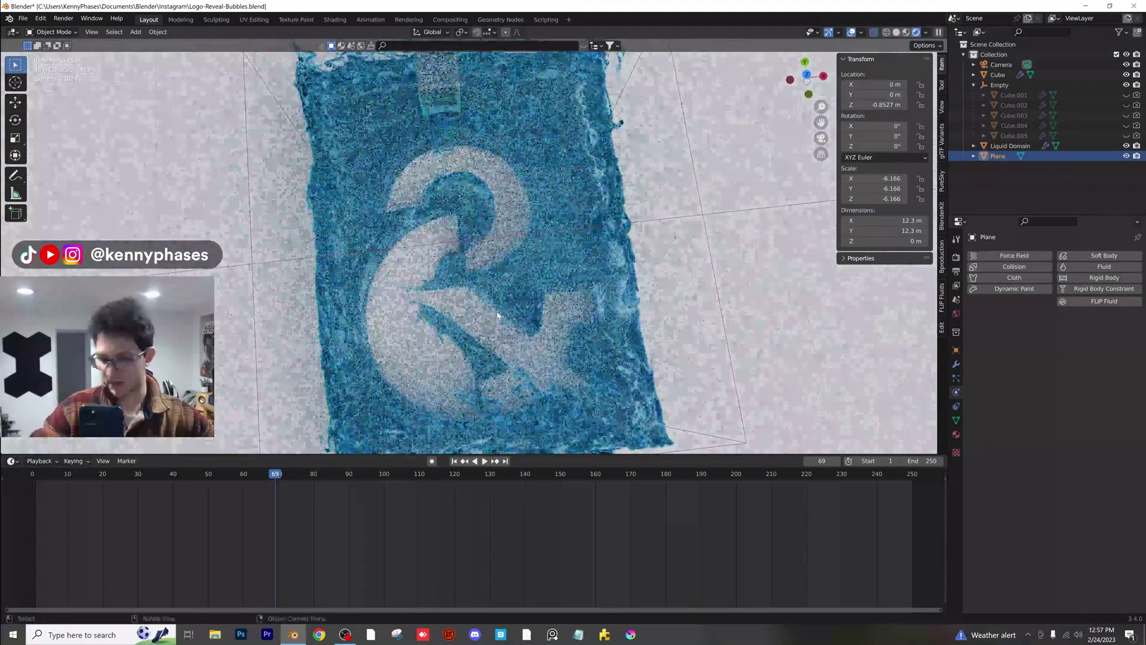
key(KP_0)
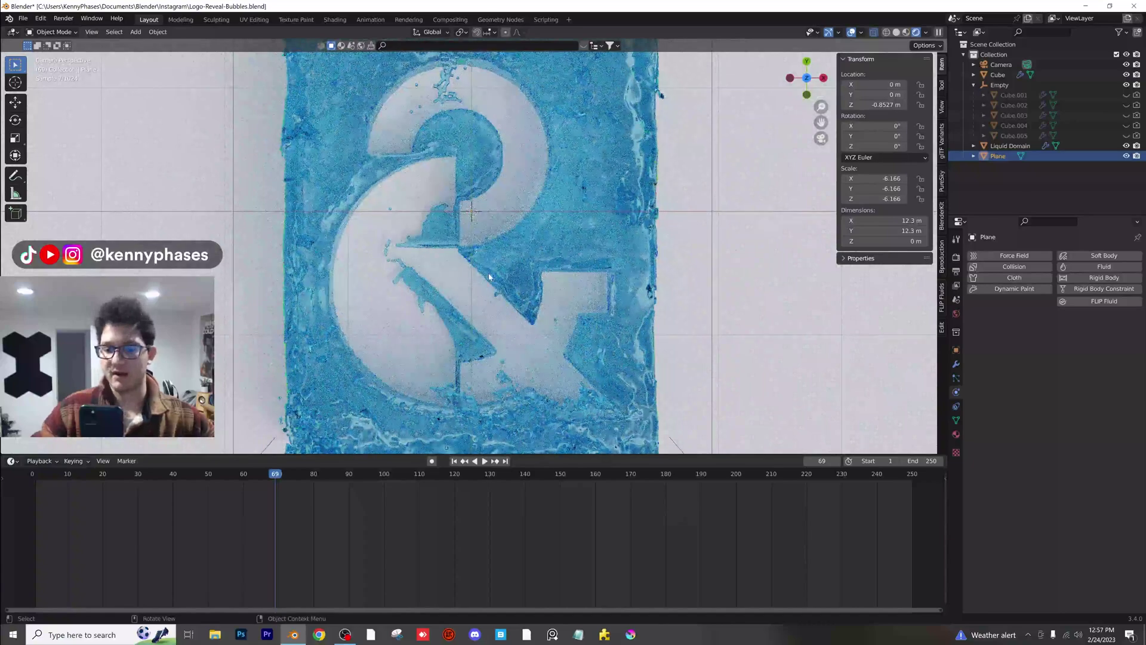
scroll(507, 257, down, 3)
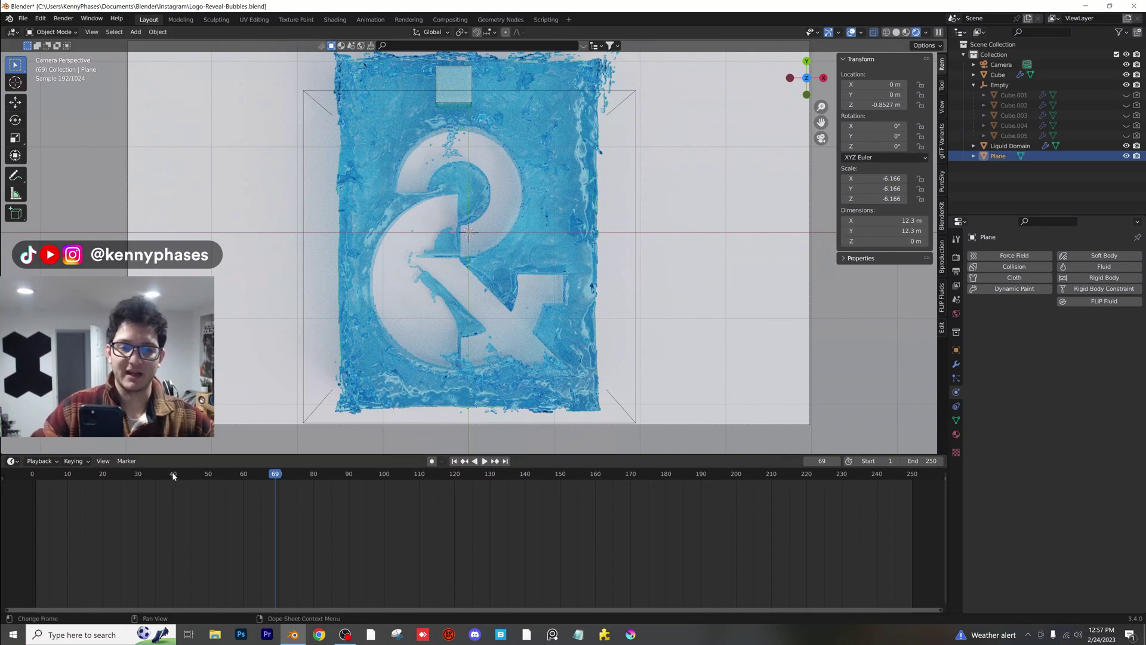
Step: Go to frame 40, view the rendered splash in perspective, and save the file
key(space)
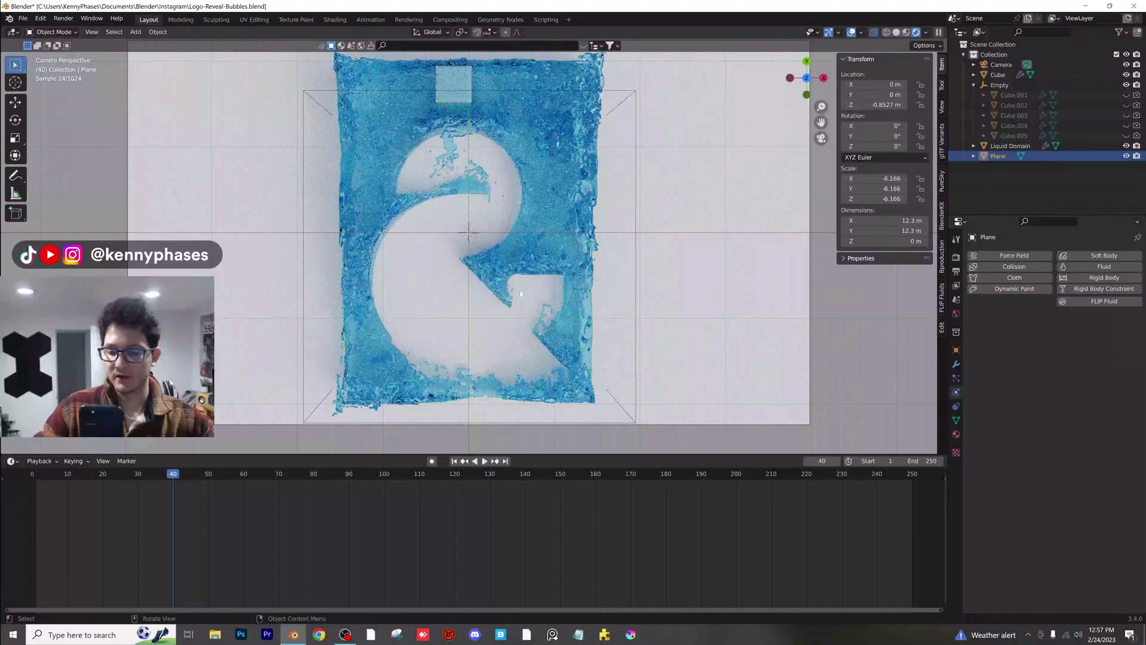
middle_drag(409, 335, 365, 390)
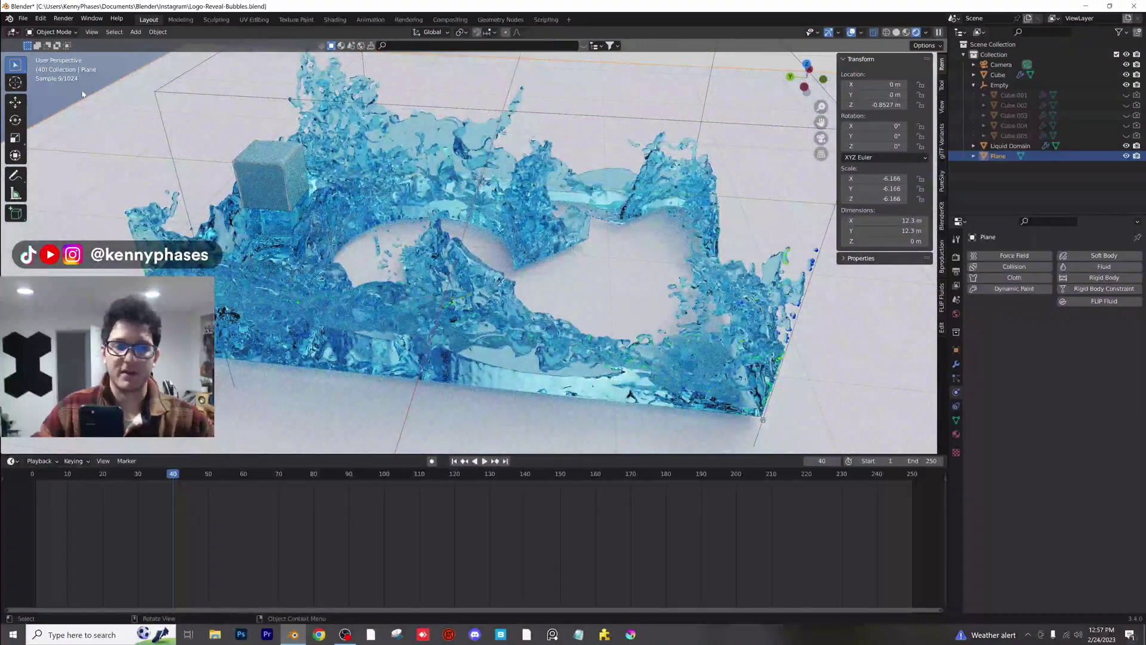
key(ctrl+s)
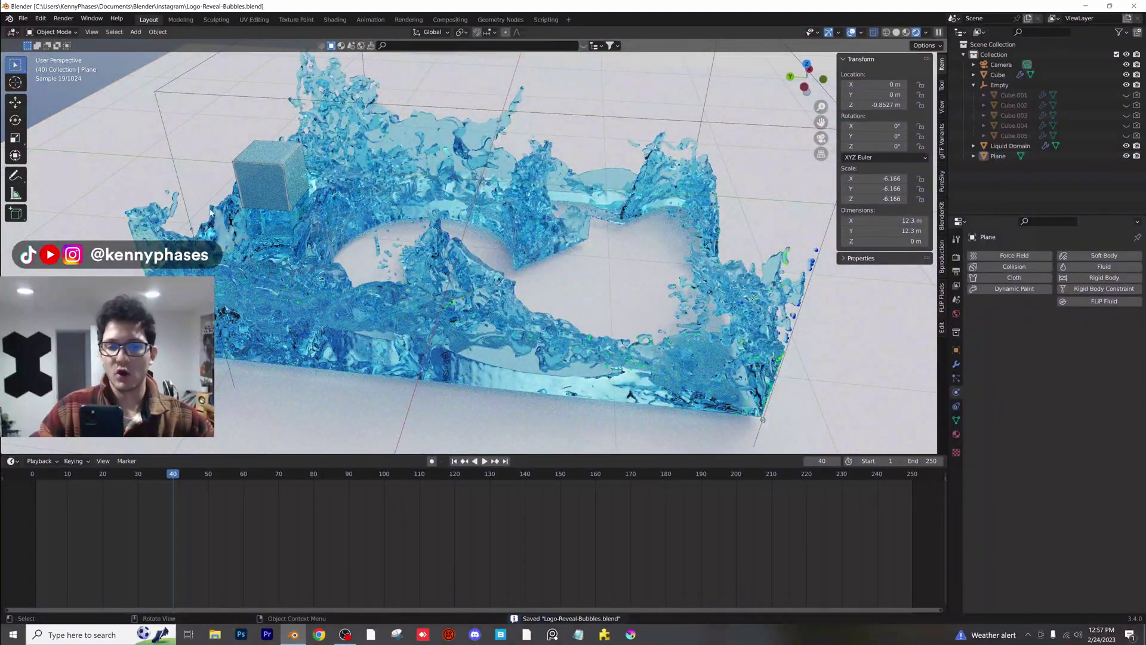
Step: Play the rendered simulation forward to frame 56 and inspect the logo gap up close, through the camera and in perspective
key(space)
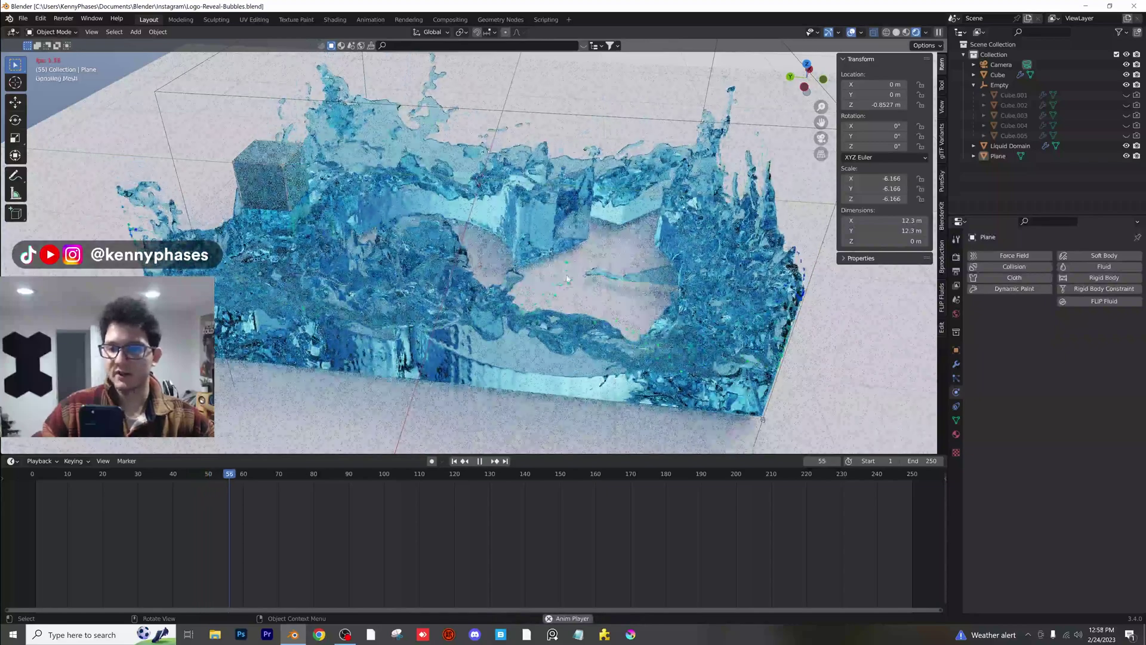
key(space)
middle_drag(575, 268, 429, 215)
scroll(518, 244, up, 3)
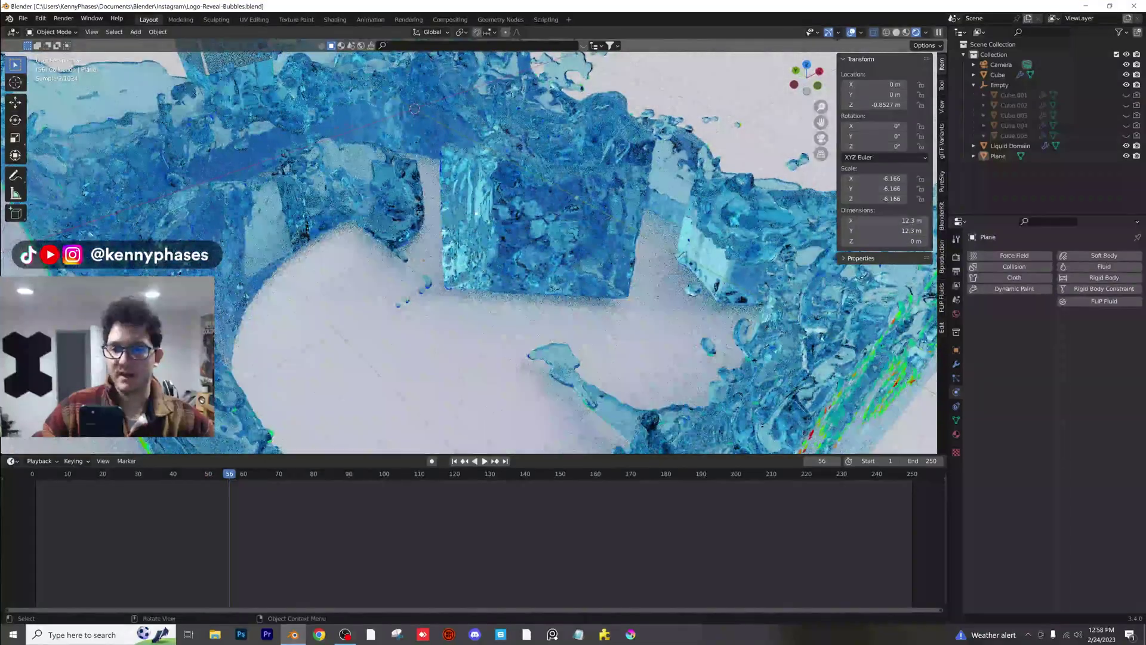
scroll(501, 251, down, 4)
middle_drag(502, 250, 457, 288)
key(KP_0)
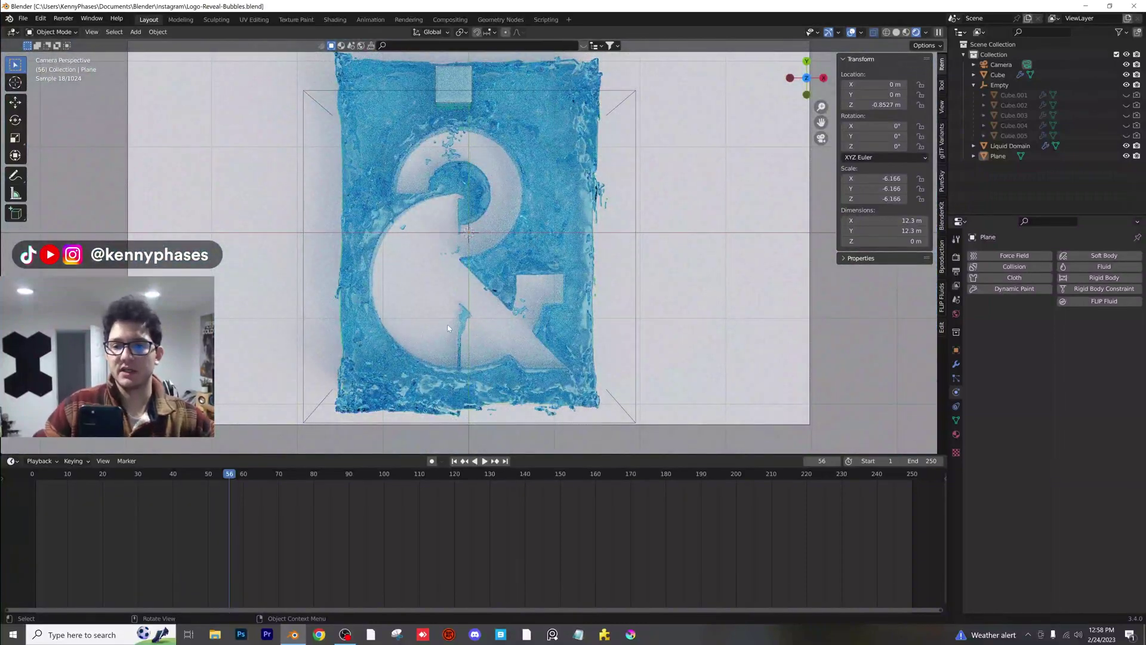
middle_drag(435, 285, 404, 238)
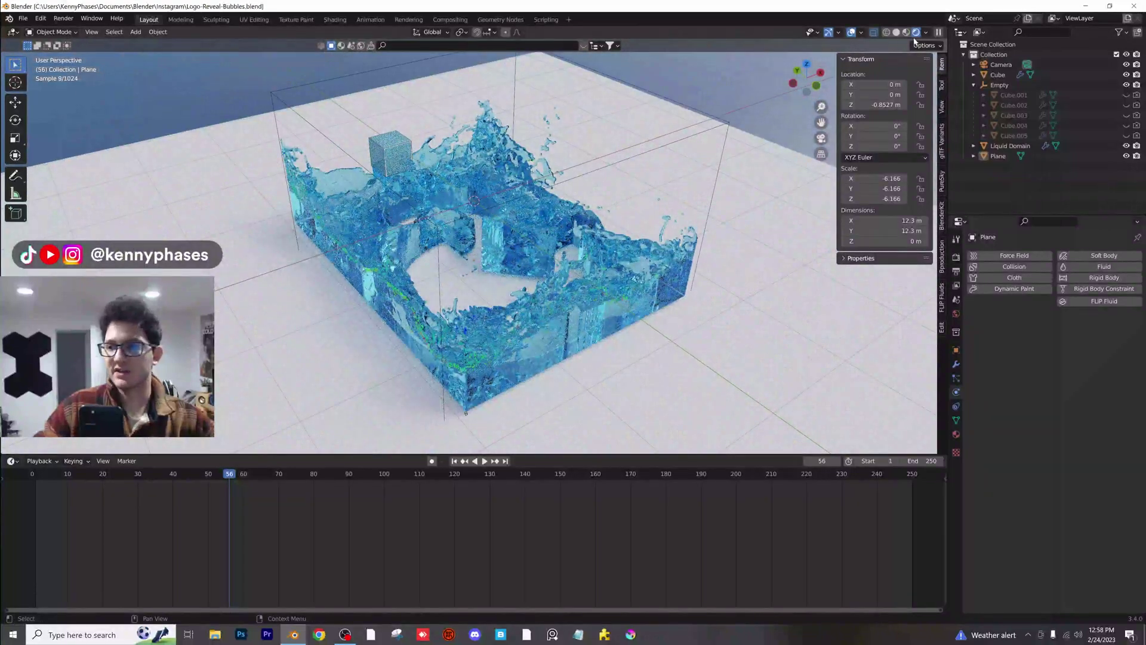
Step: Switch the viewport to solid shading and save the file
click(895, 32)
middle_drag(621, 197, 412, 279)
key(ctrl+s)
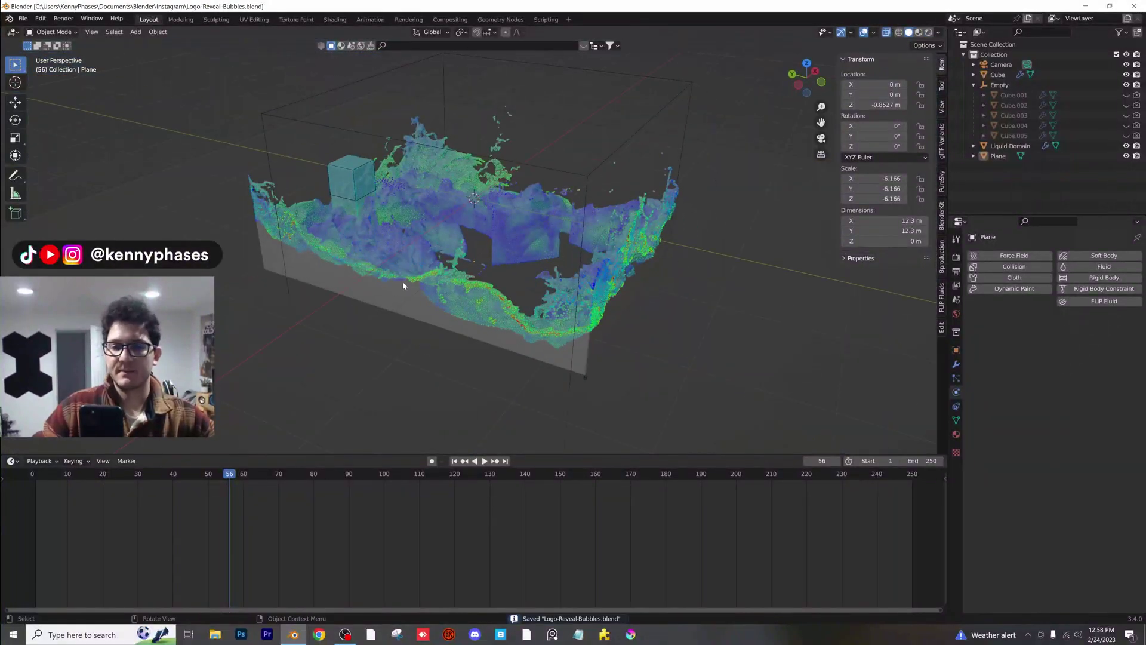
Step: Free all baked data of the Liquid Domain again and show the scene in wireframe
click(387, 241)
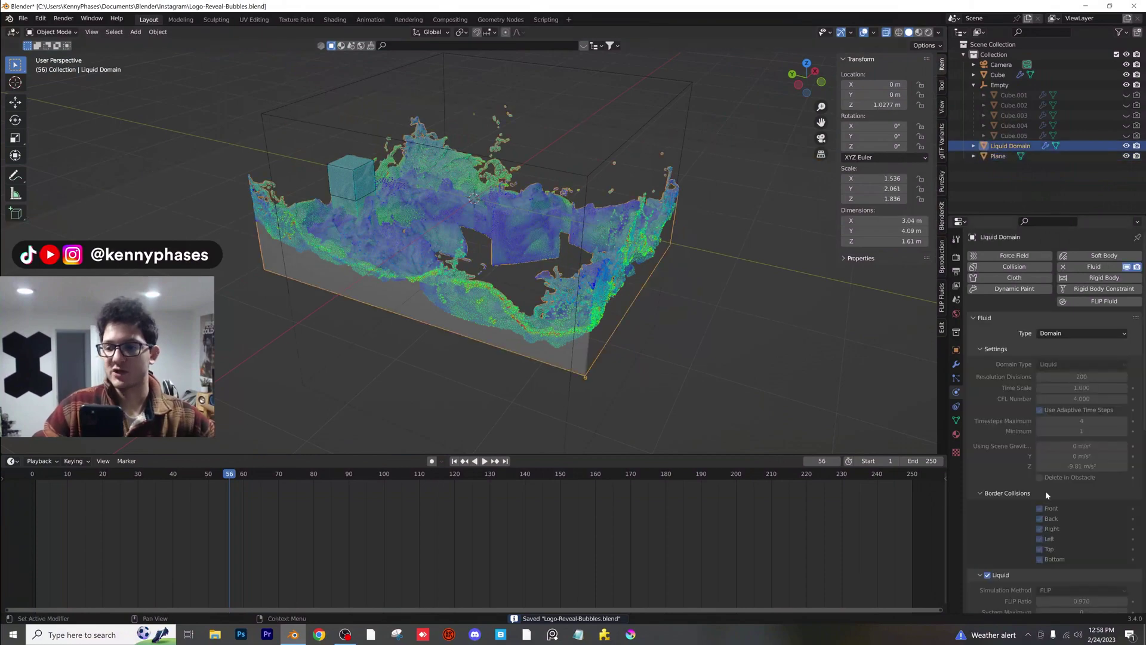
scroll(1004, 563, down, 3)
scroll(1008, 553, down, 6)
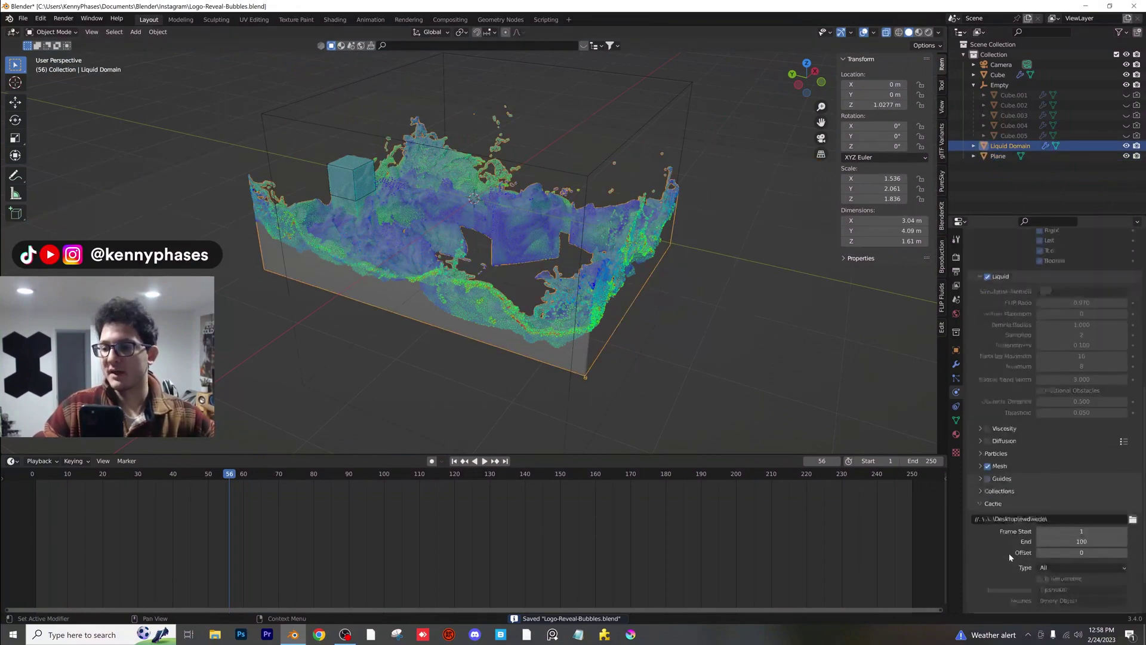
click(1048, 567)
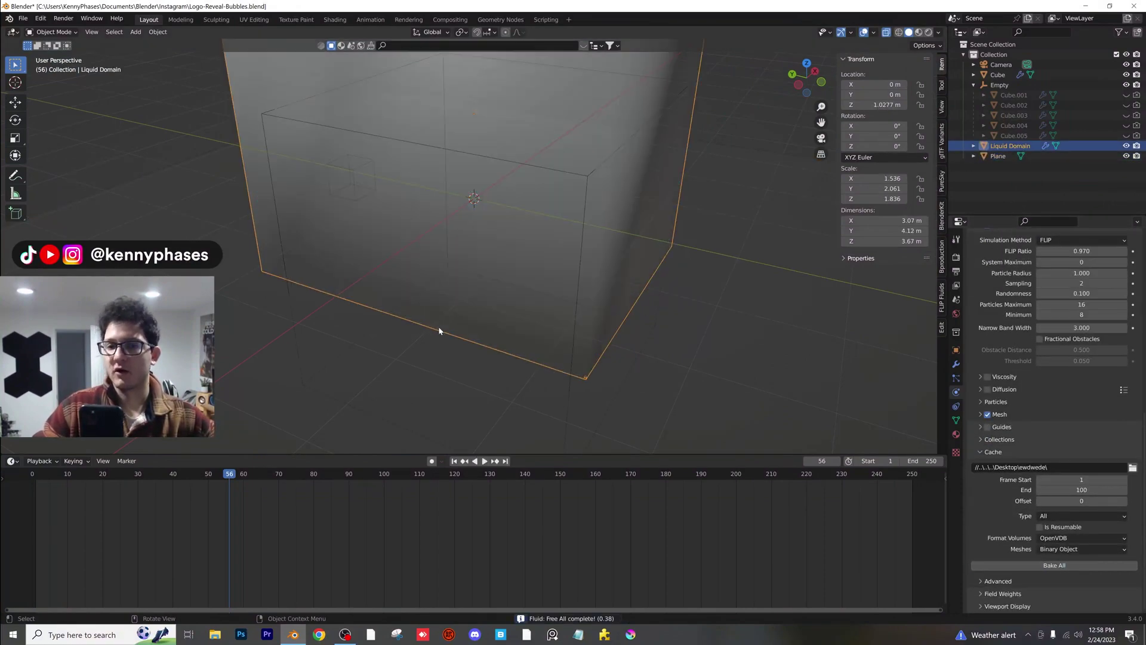
key(shift+z)
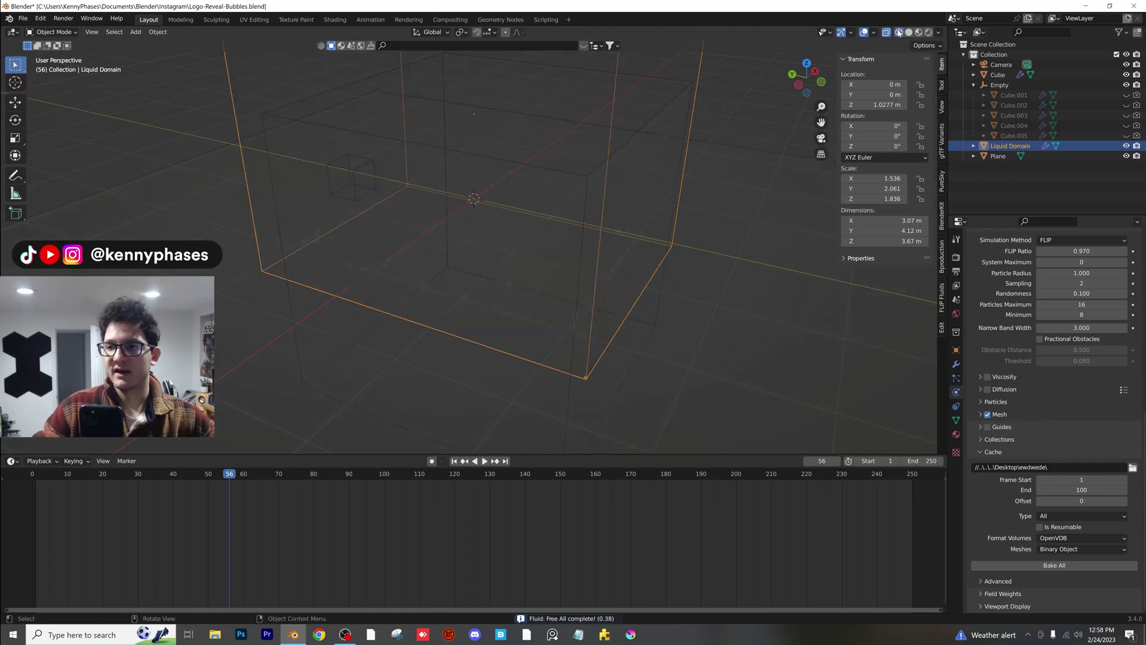
Step: Keyframe the inflow cube's Use Flow on at frame 59 and off at frame 60, and save the file
click(801, 85)
click(333, 153)
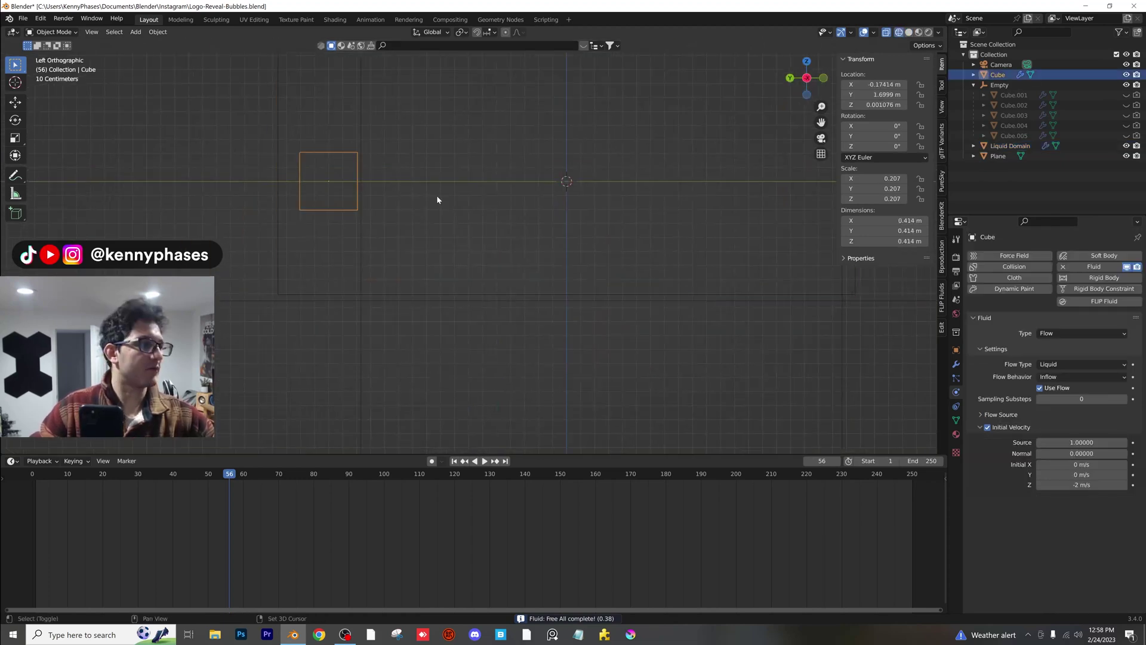
middle_drag(437, 199, 485, 250)
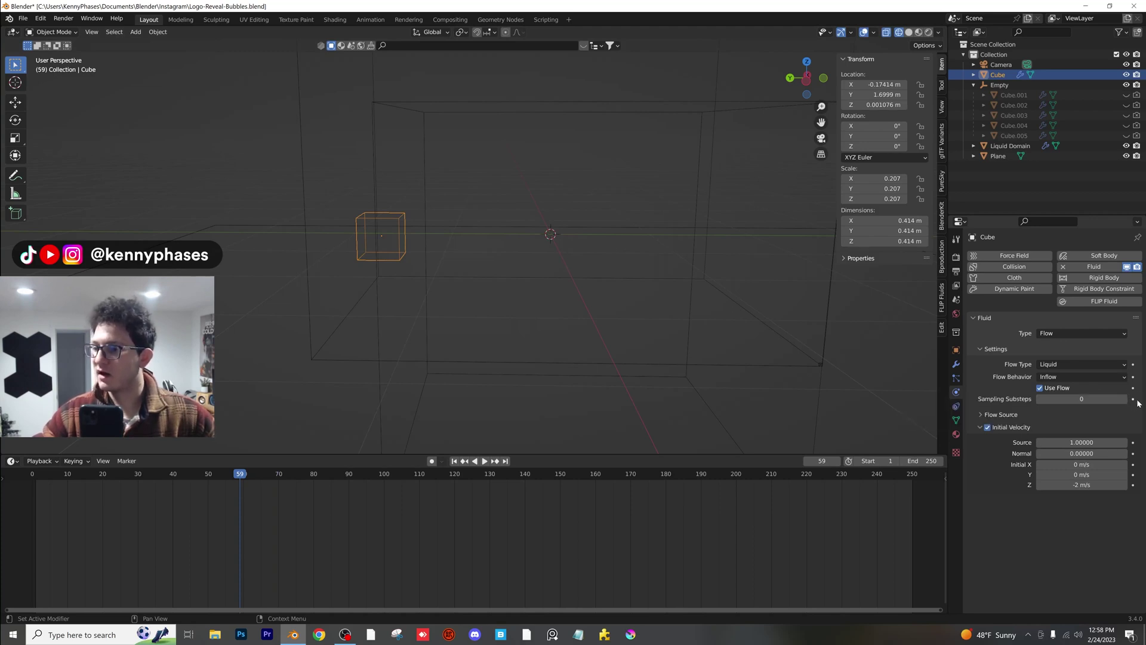
key(Right)
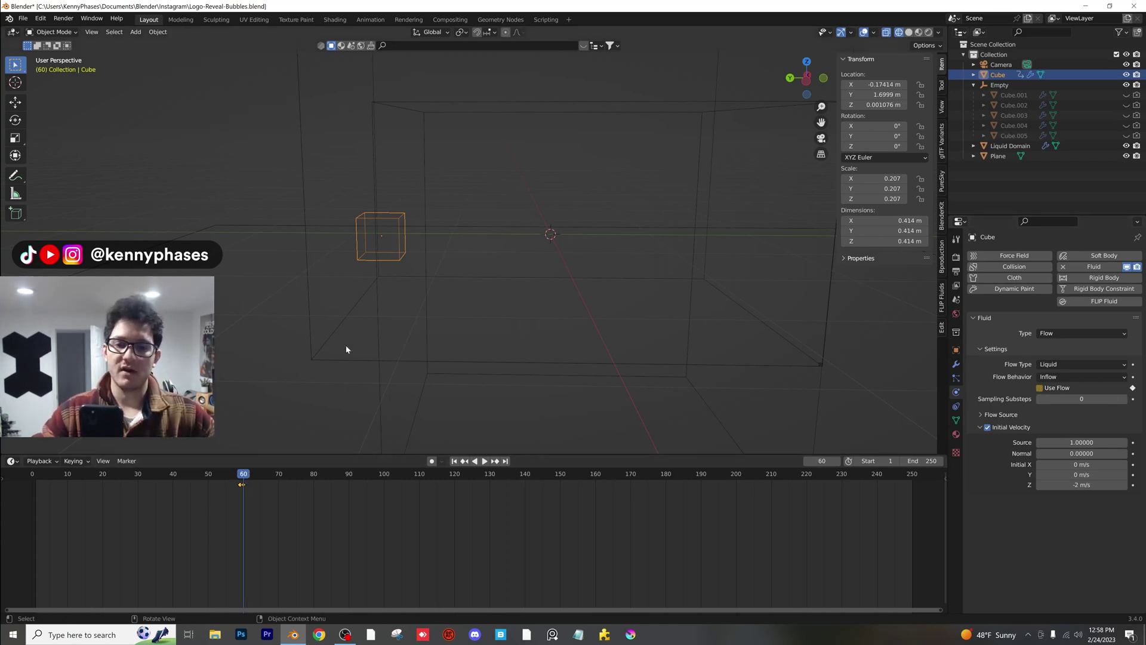
key(ctrl+s)
Step: Set the Liquid Domain's Resolution Divisions to 20 and save the file
click(301, 119)
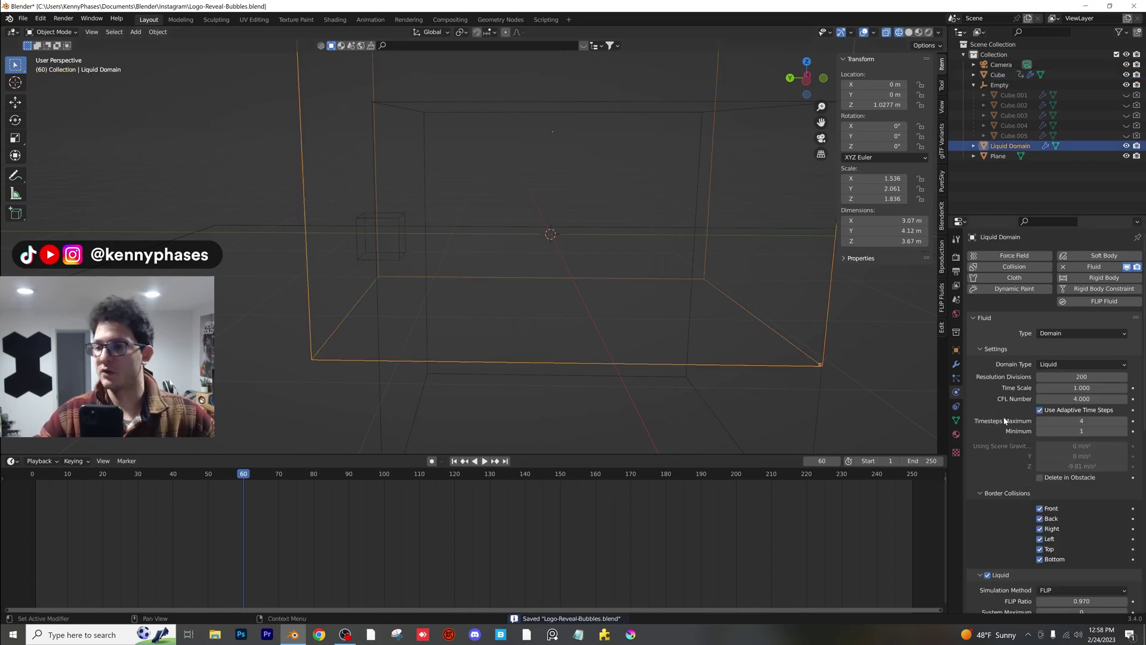
click(1082, 377)
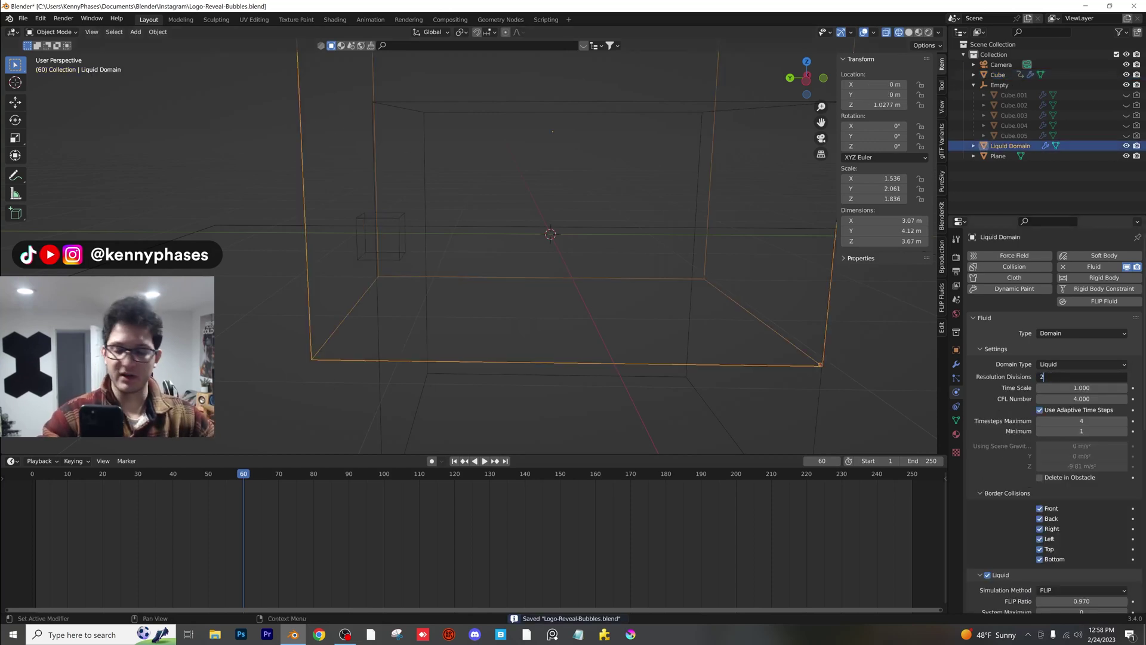
text(20)
key(Return)
key(ctrl+s)
Step: Bake all fluid data of the Liquid Domain as a low-resolution test
scroll(1029, 490, down, 3)
scroll(1029, 490, down, 10)
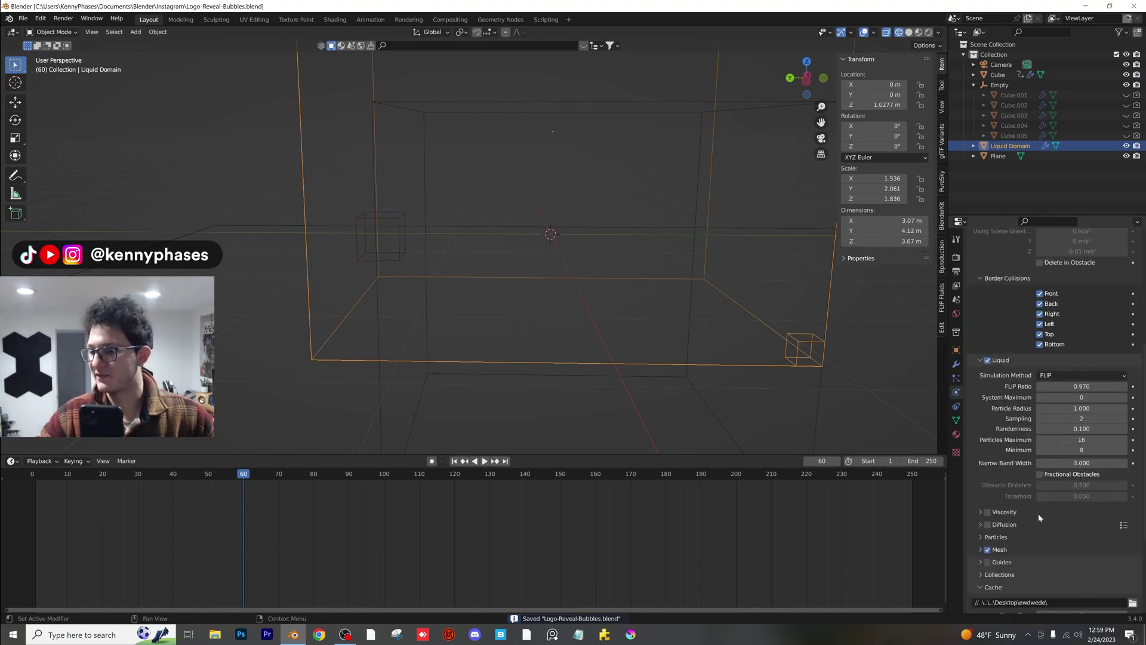
click(1054, 565)
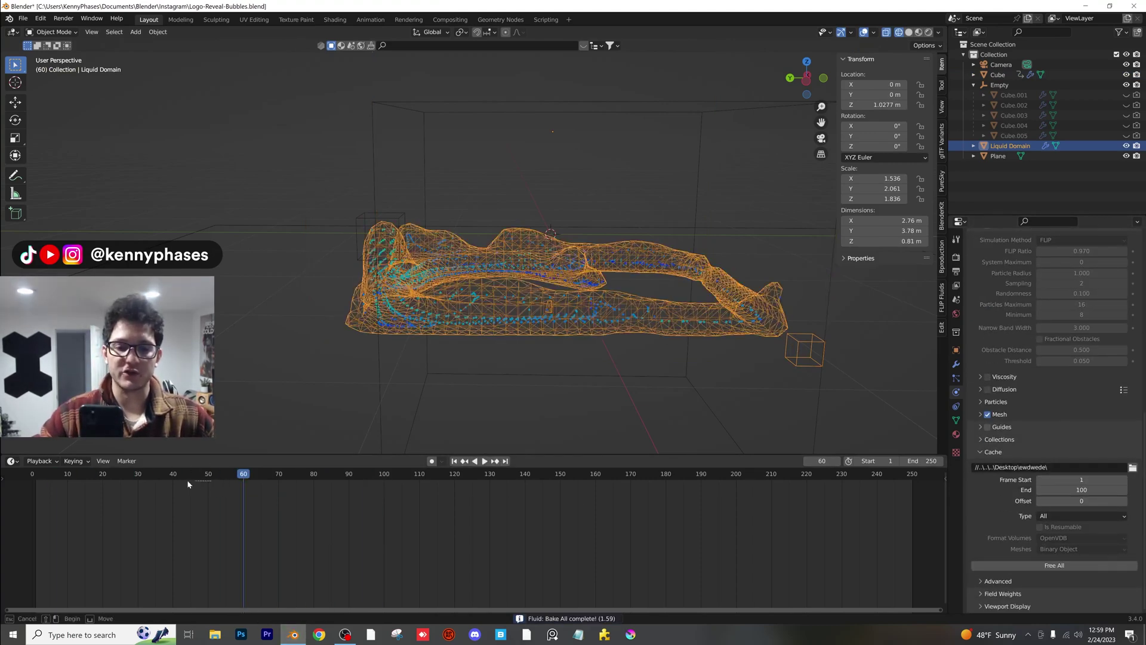
Step: Play the low-resolution bake past frame 60 and inspect how the liquid settles after the inflow stops
key(space)
drag(263, 476, 153, 481)
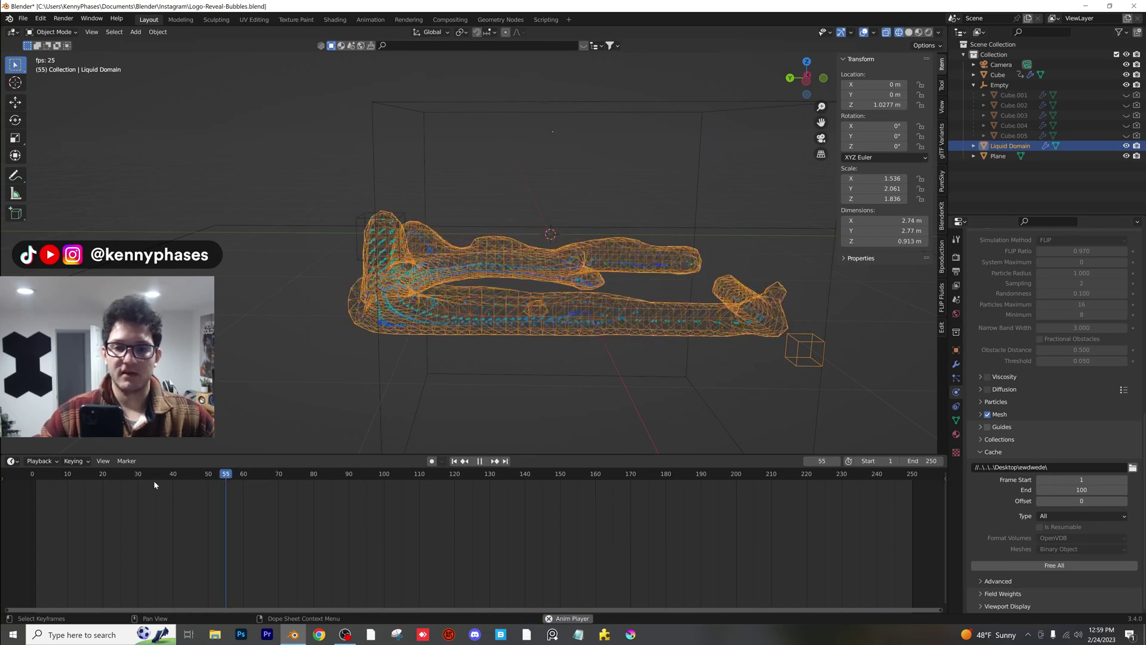
key(space)
drag(266, 484, 107, 479)
key(space)
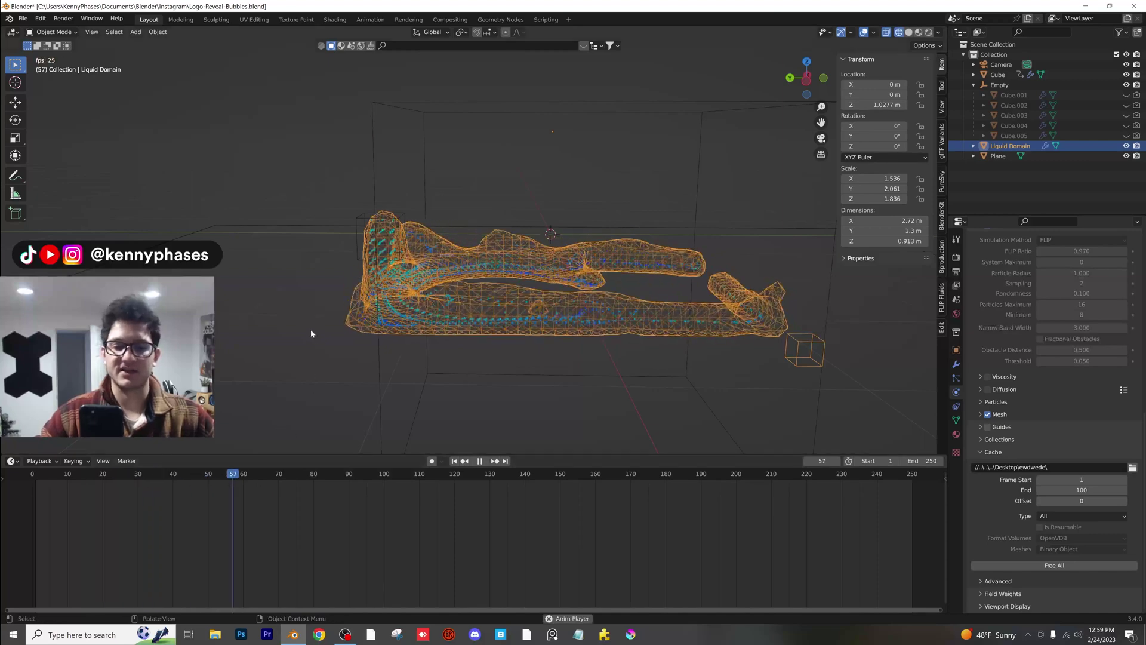
key(space)
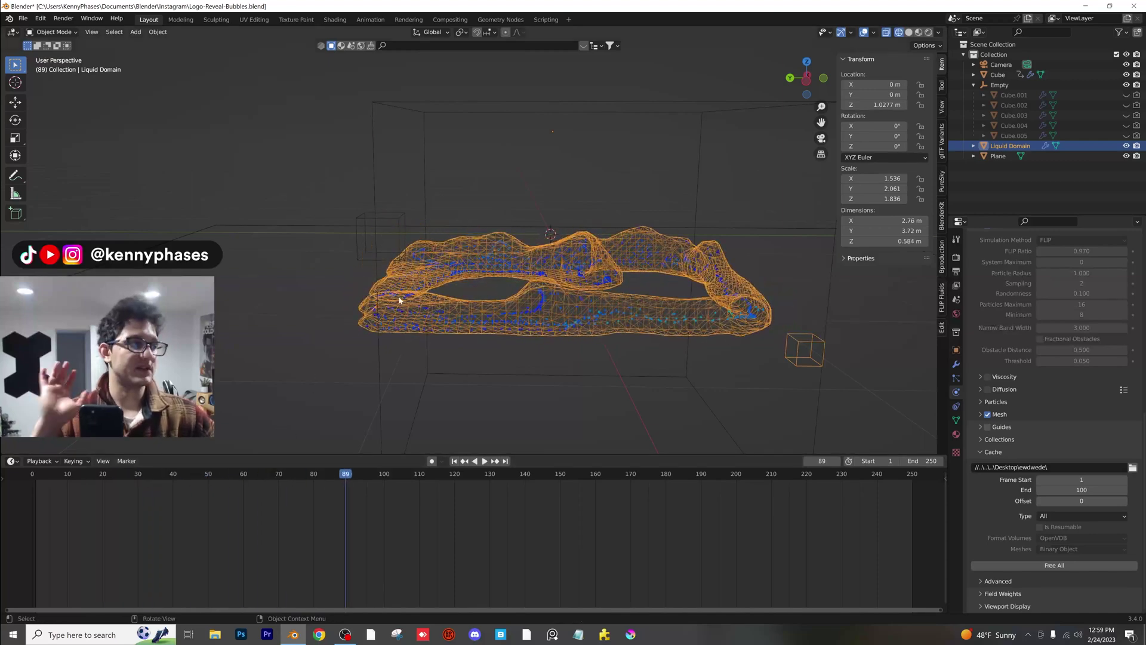
middle_drag(578, 315, 583, 317)
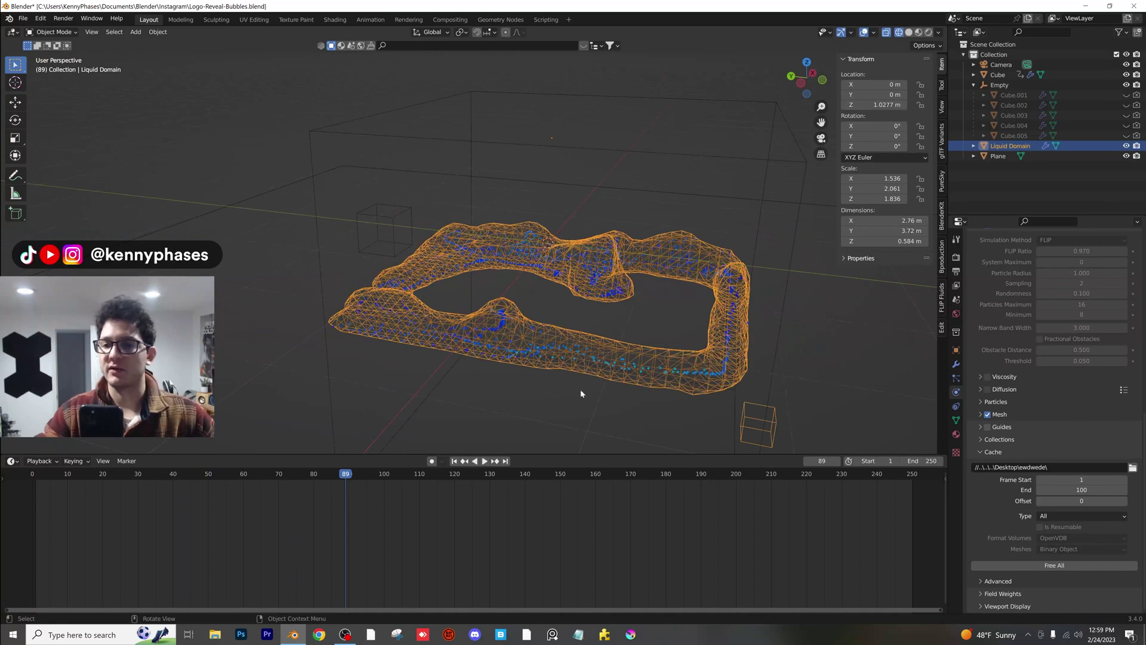
middle_drag(583, 392, 454, 354)
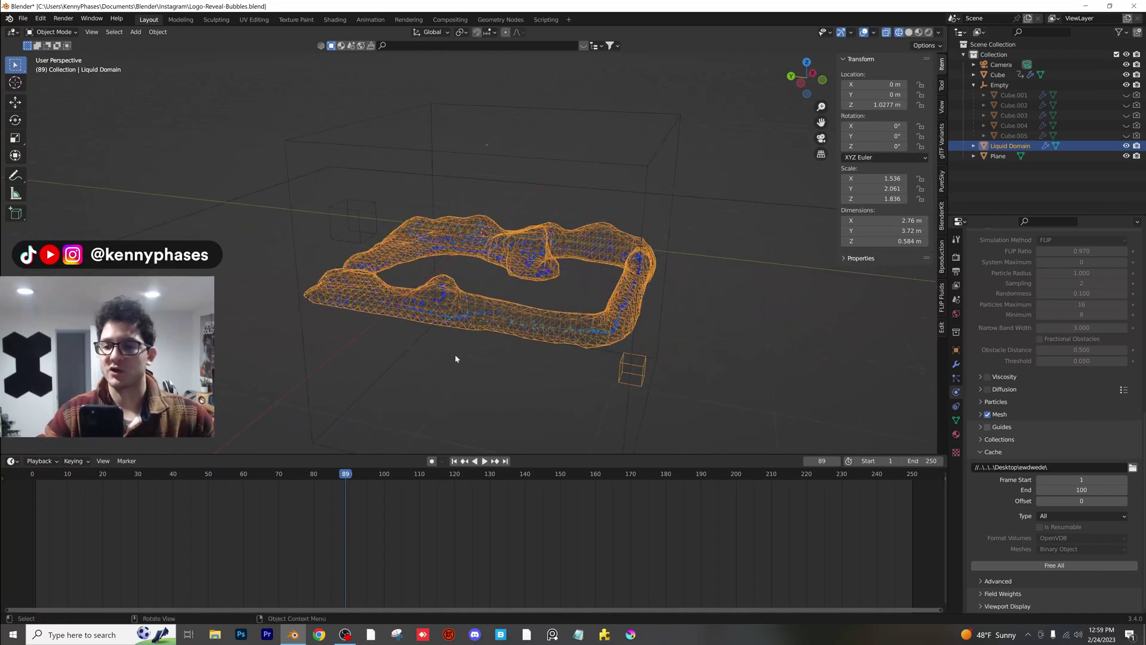
Step: Free all baked data of the Liquid Domain and set its cache end frame to 150
click(1069, 565)
click(1081, 490)
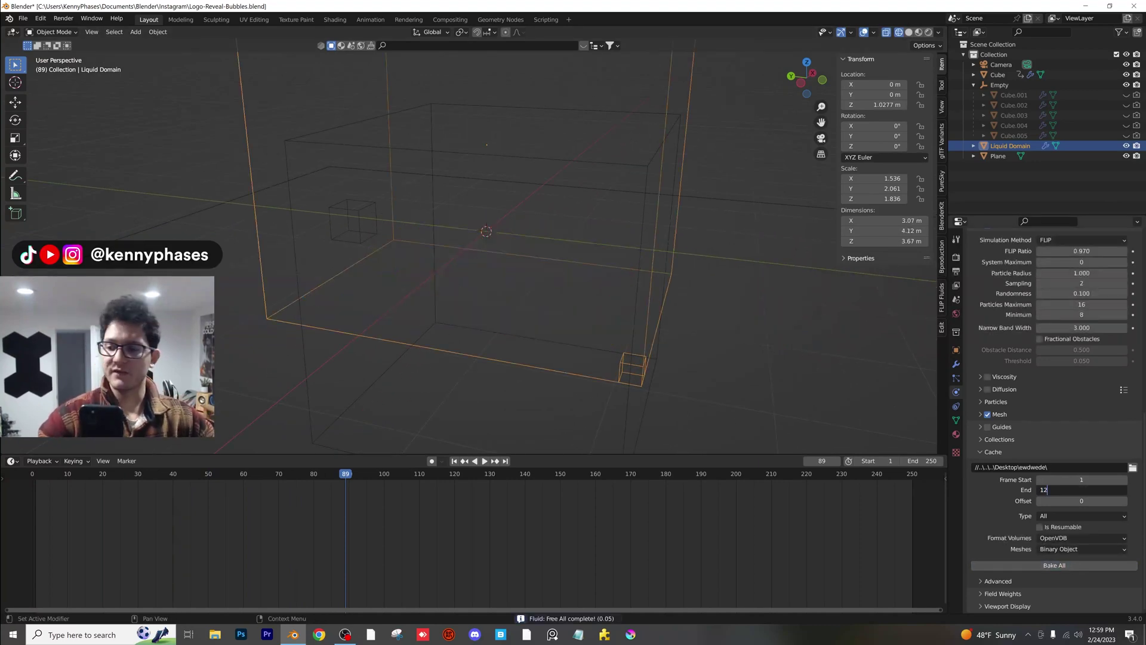
text(1)
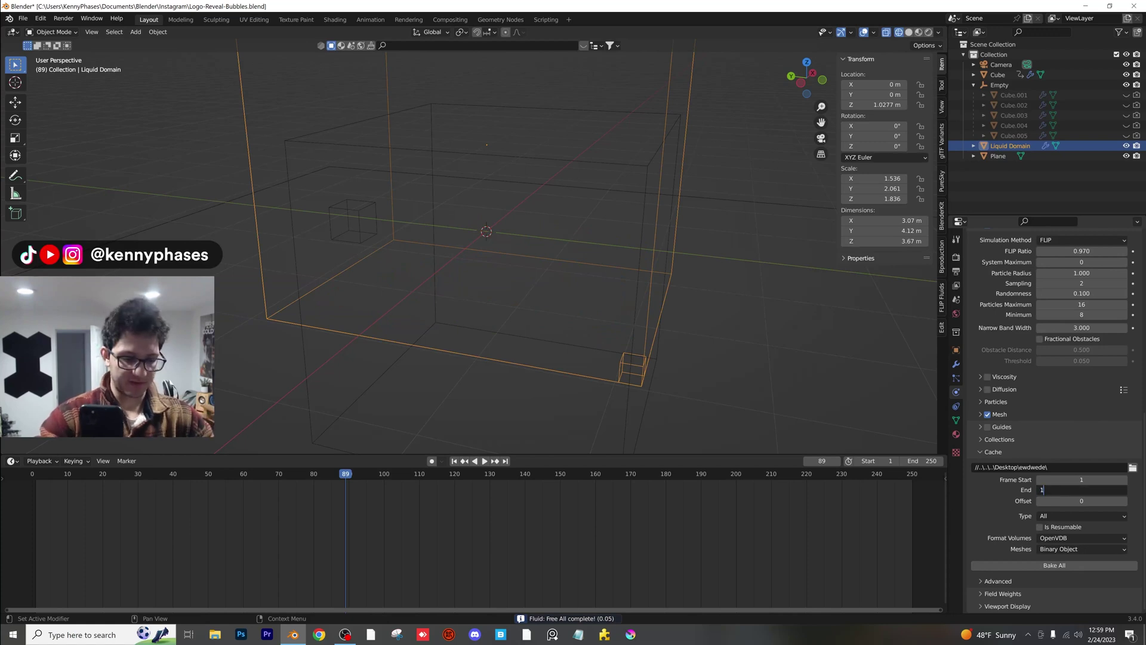
text(50)
key(Return)
Step: Set the scene's frame range to end at frame 150
click(957, 273)
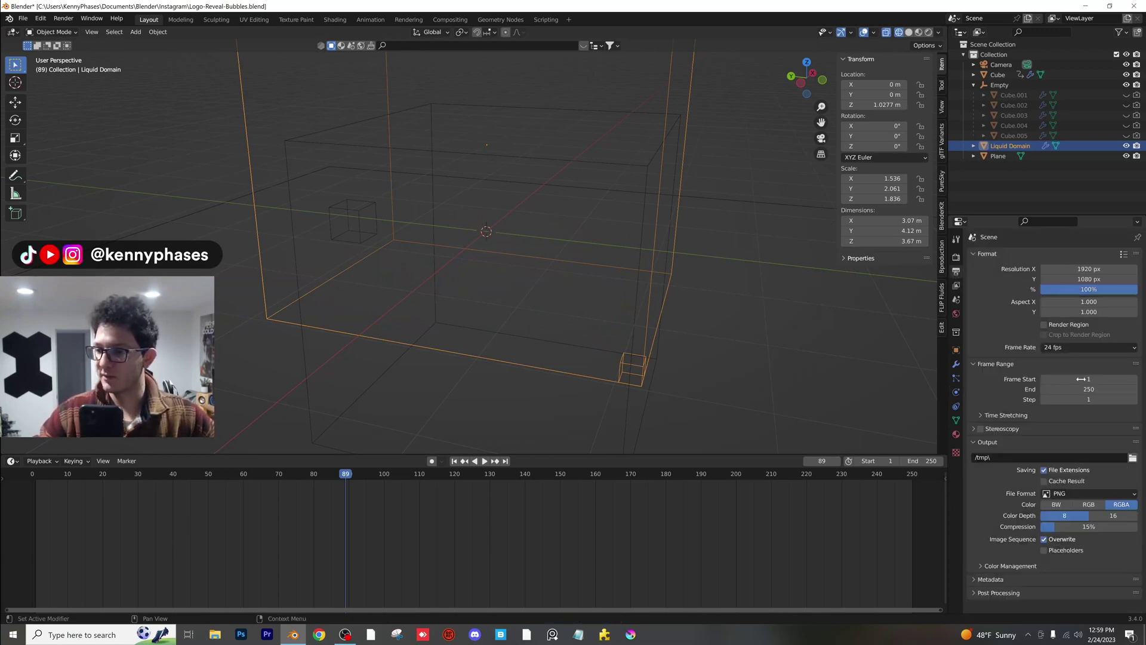
click(1089, 389)
text(150\)
key(Return)
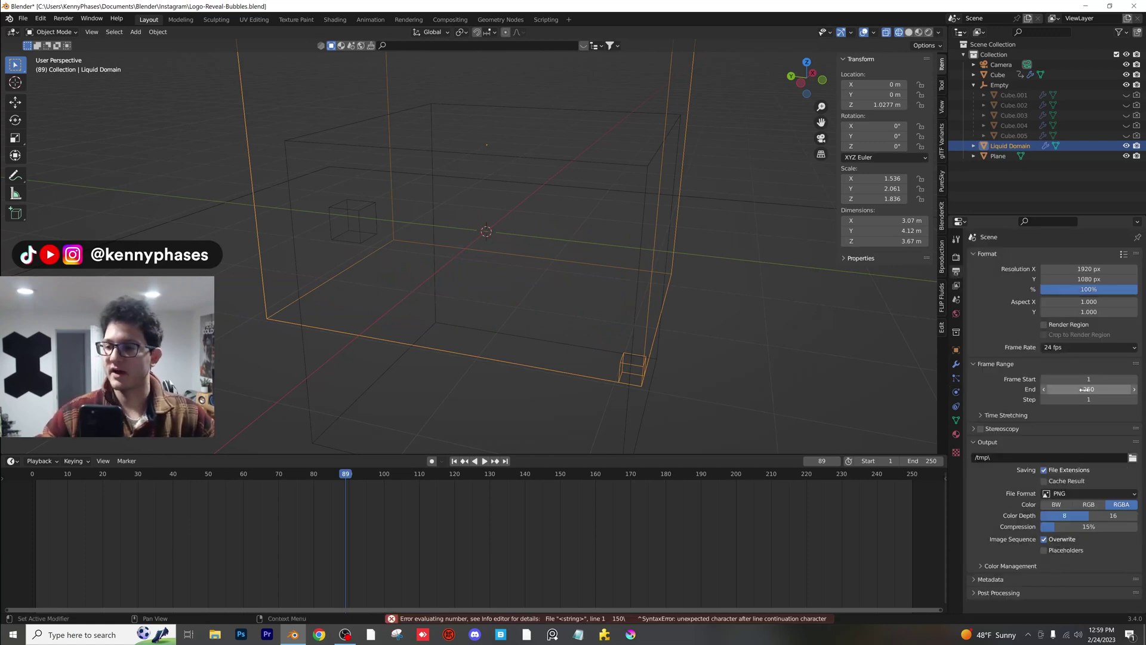
click(1087, 389)
text(1)
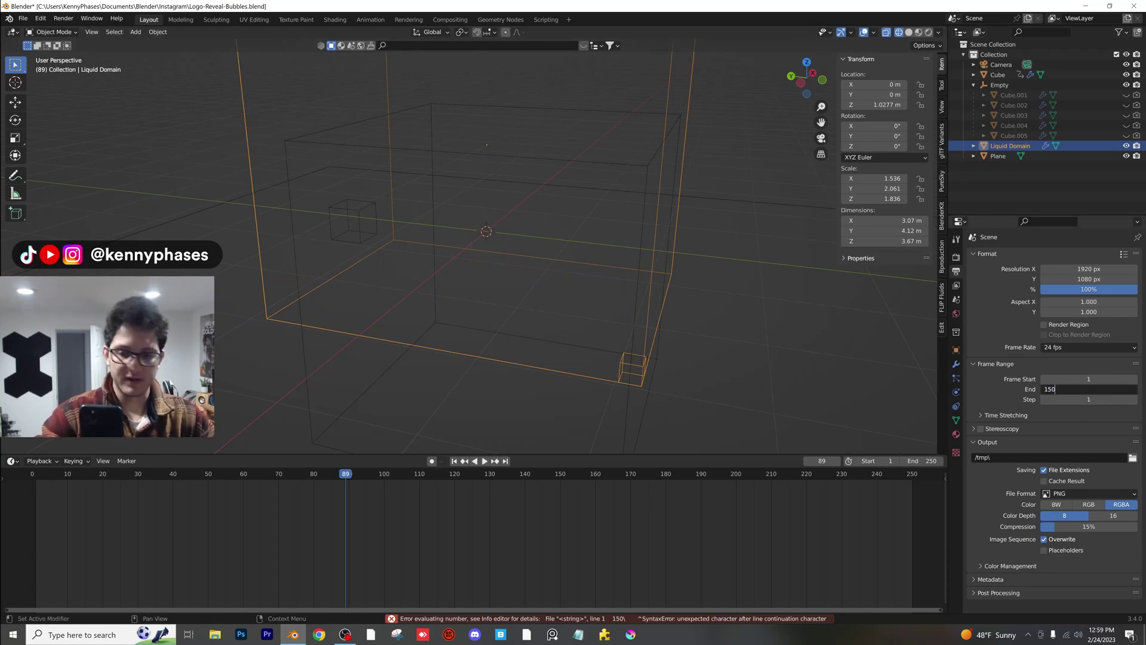
text(50)
key(Return)
key(Home)
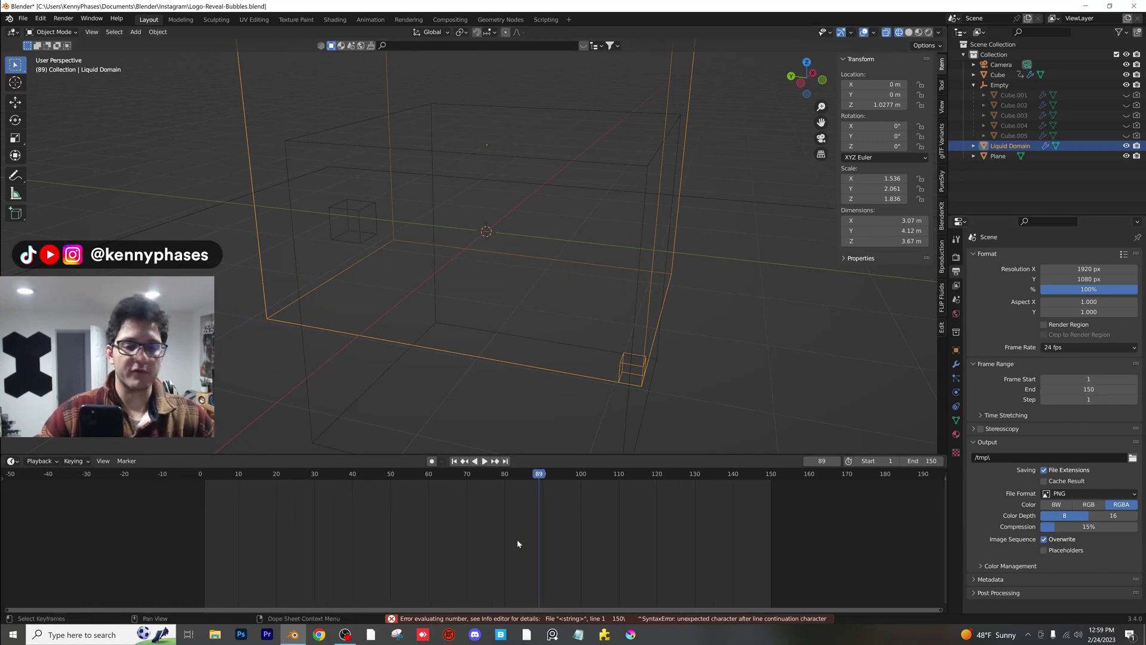
scroll(479, 278, down, 1)
Step: Set the Liquid Domain's Resolution Divisions to 100 and save the file
click(956, 393)
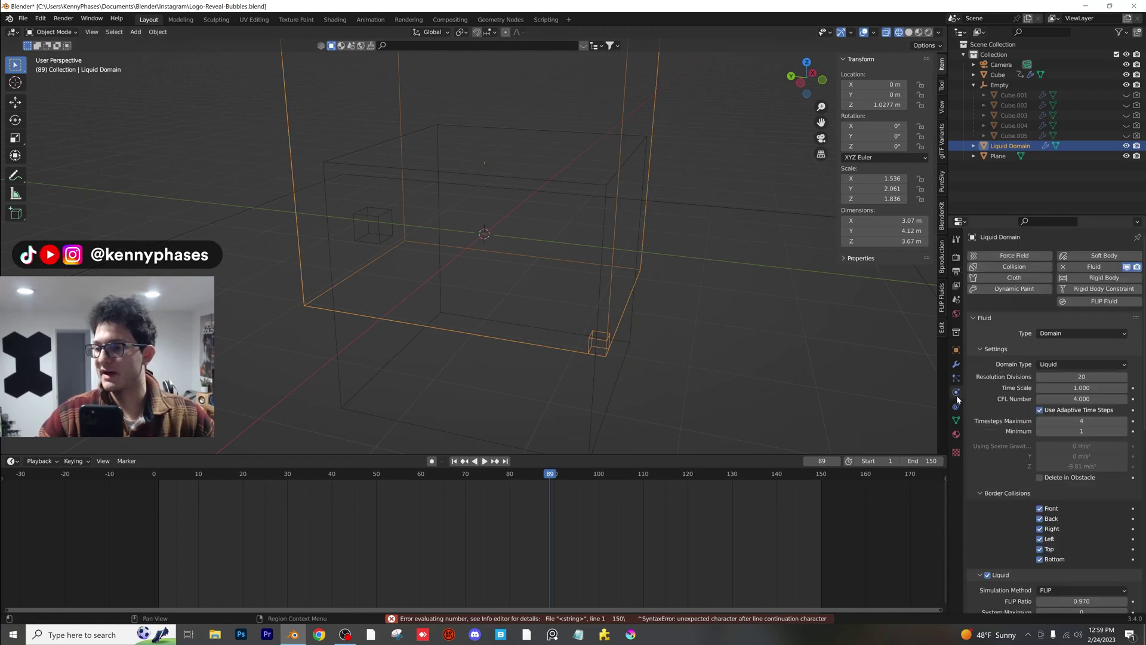
click(1066, 378)
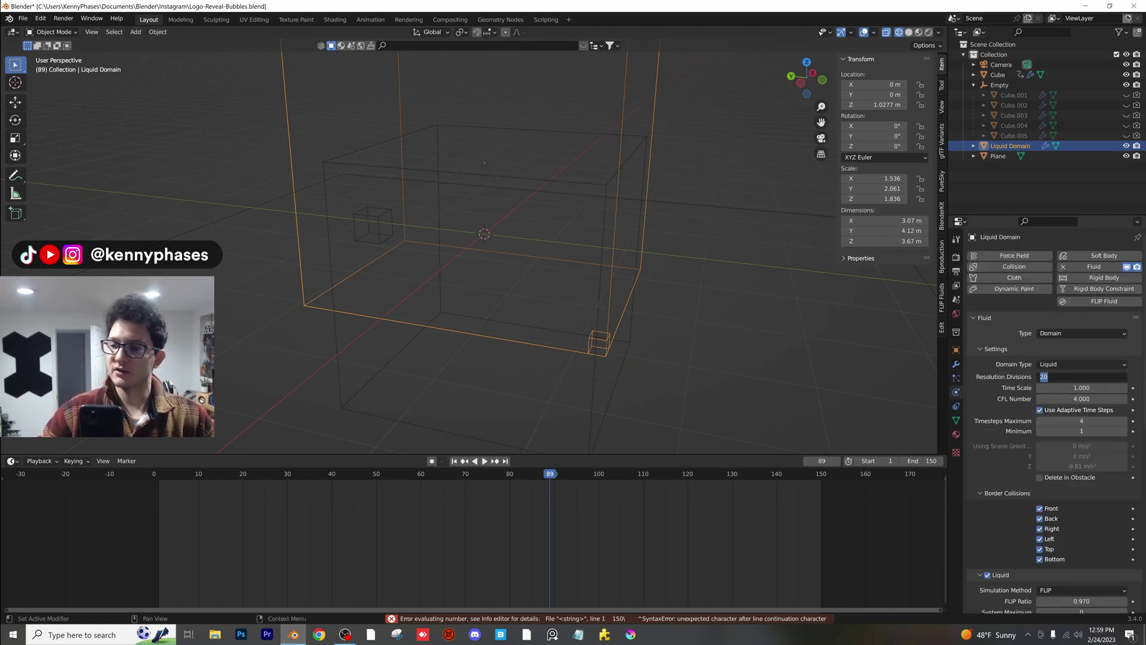
text(100)
key(Return)
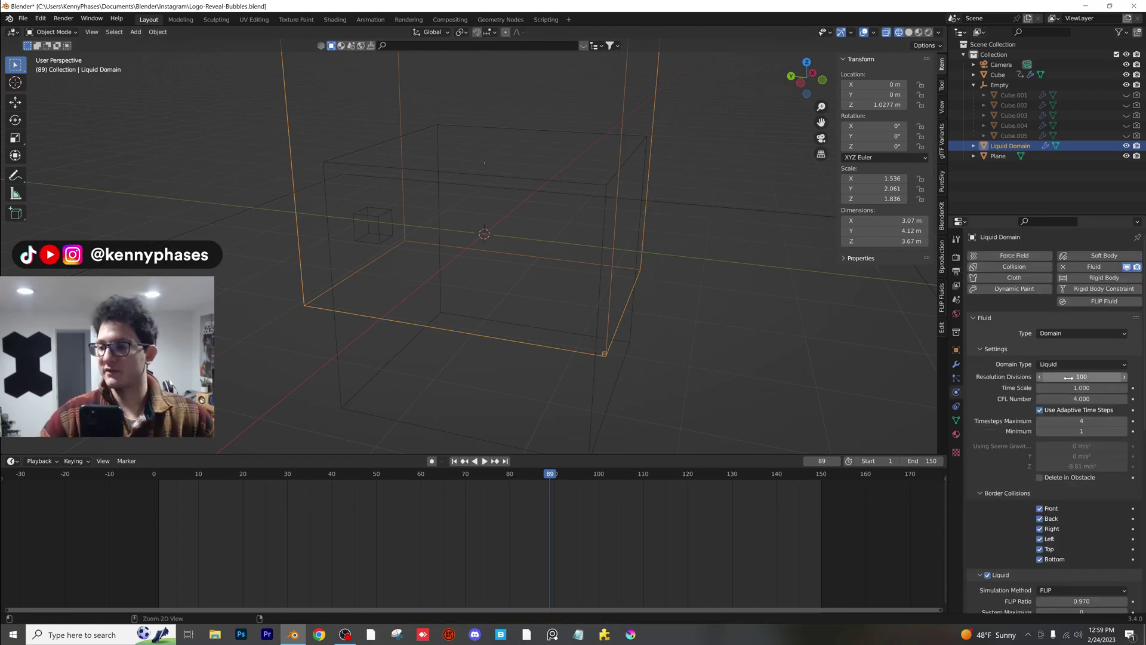
key(ctrl+s)
Step: Bake all fluid data of the Liquid Domain for the extended frame range
scroll(1027, 442, down, 3)
scroll(1040, 490, down, 10)
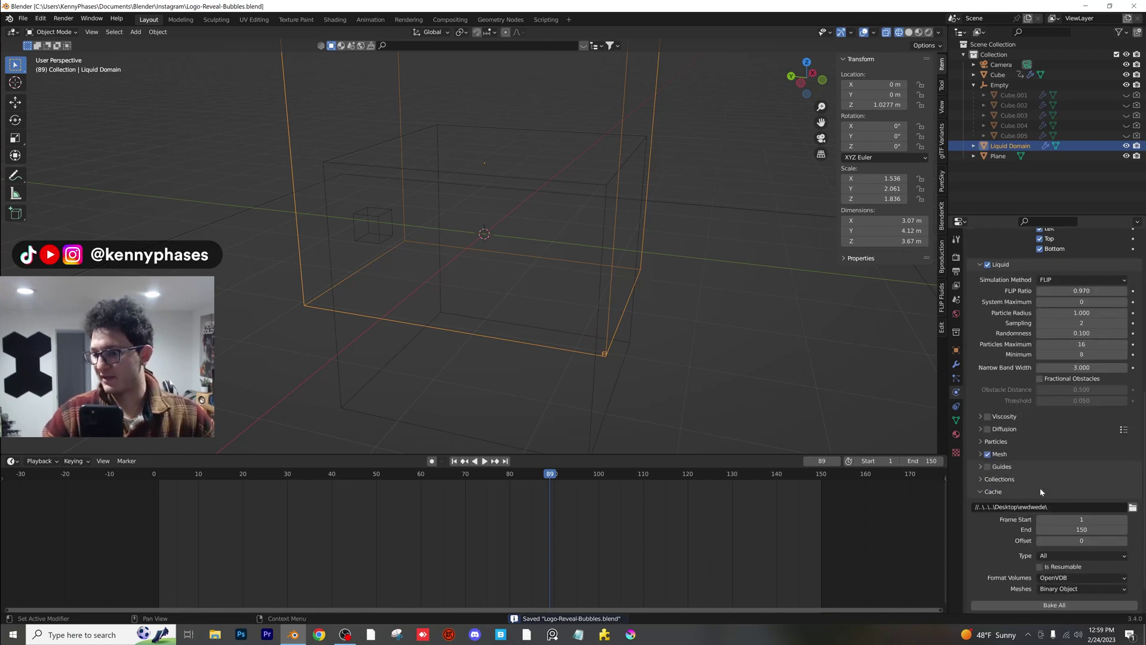
click(1061, 570)
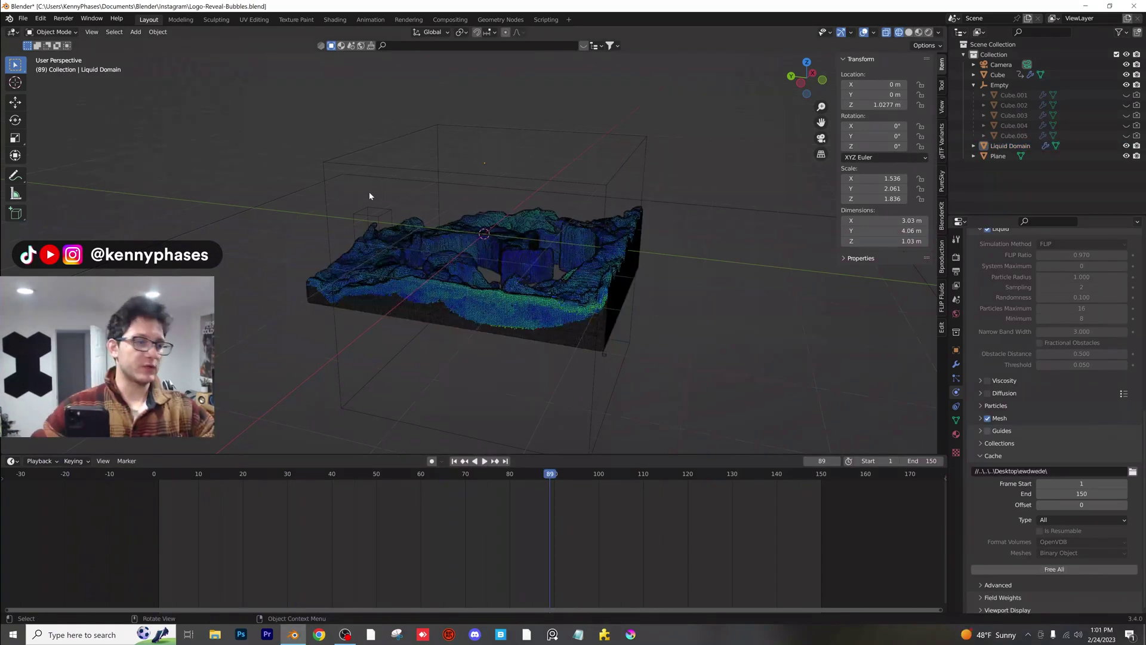
Step: Go to frame 21, look at the baked liquid through the camera, and switch the viewport to solid shading
middle_drag(371, 191, 500, 269)
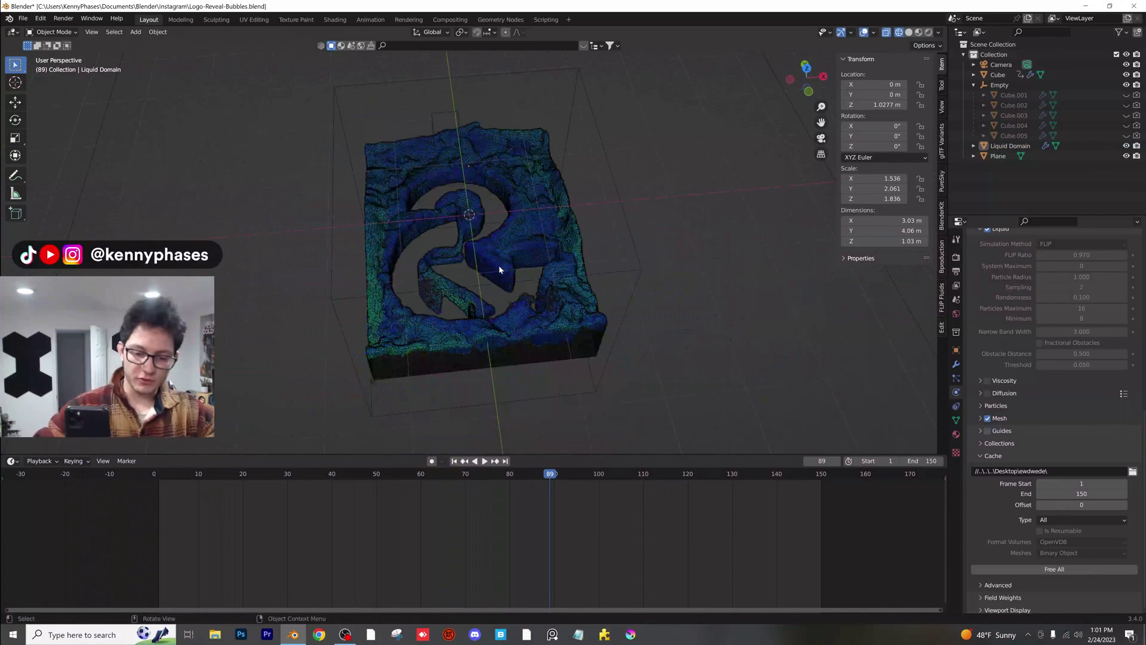
key(KP_0)
drag(417, 471, 247, 483)
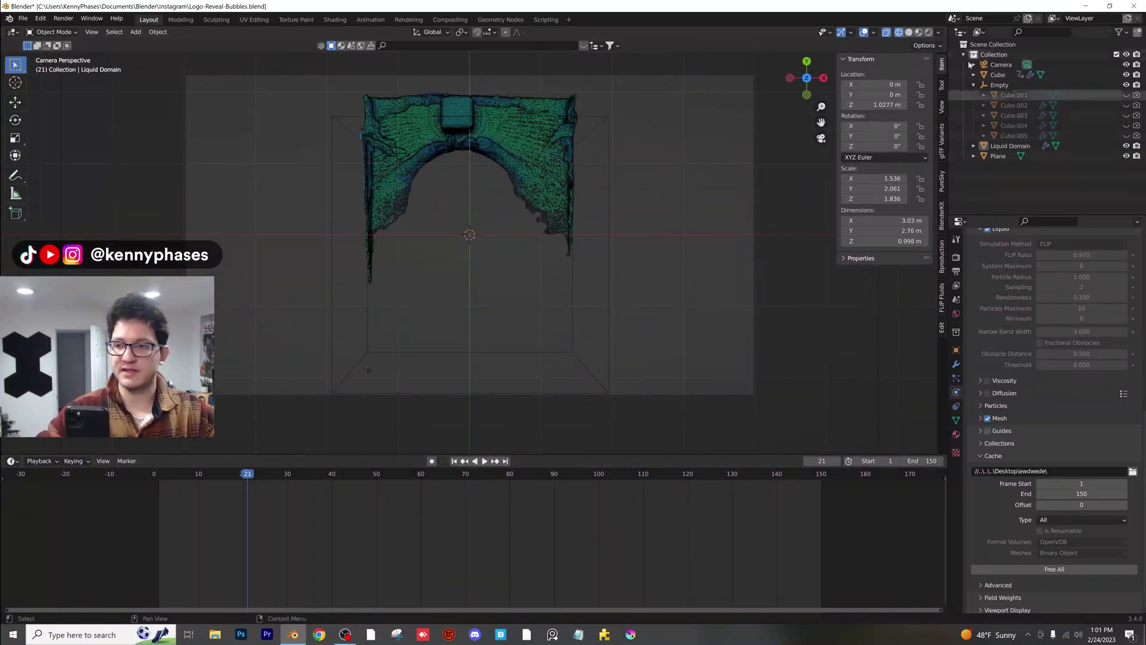
click(908, 32)
click(801, 214)
Step: Play the simulation through the camera to frame 100 and inspect the liquid around the logo from the side
key(space)
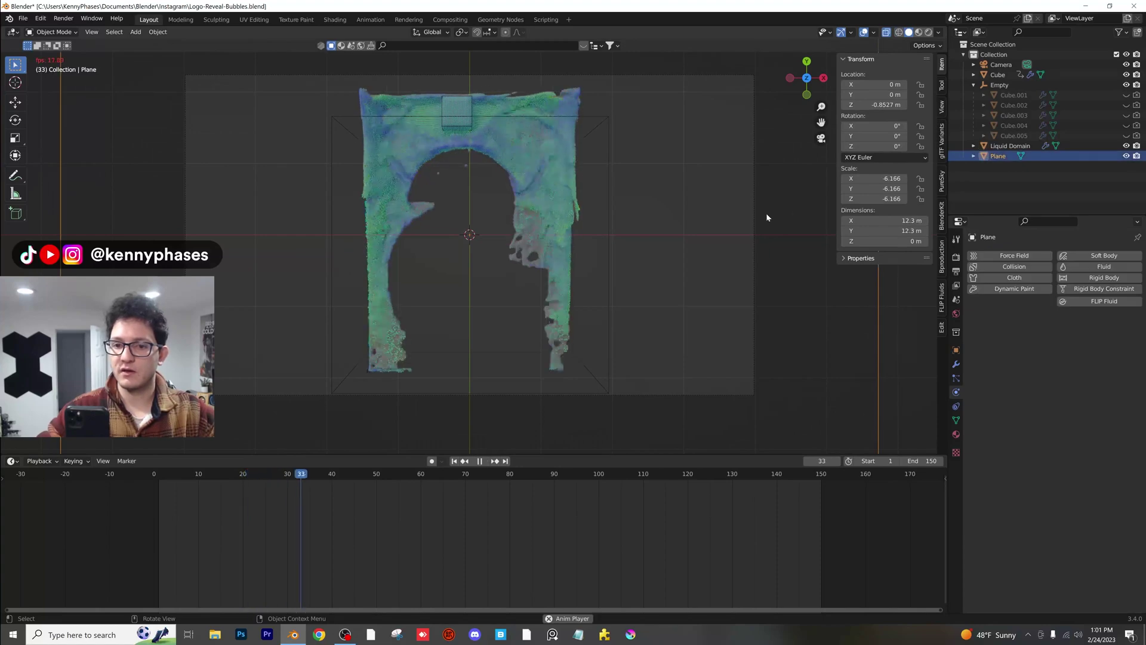
scroll(600, 216, up, 2)
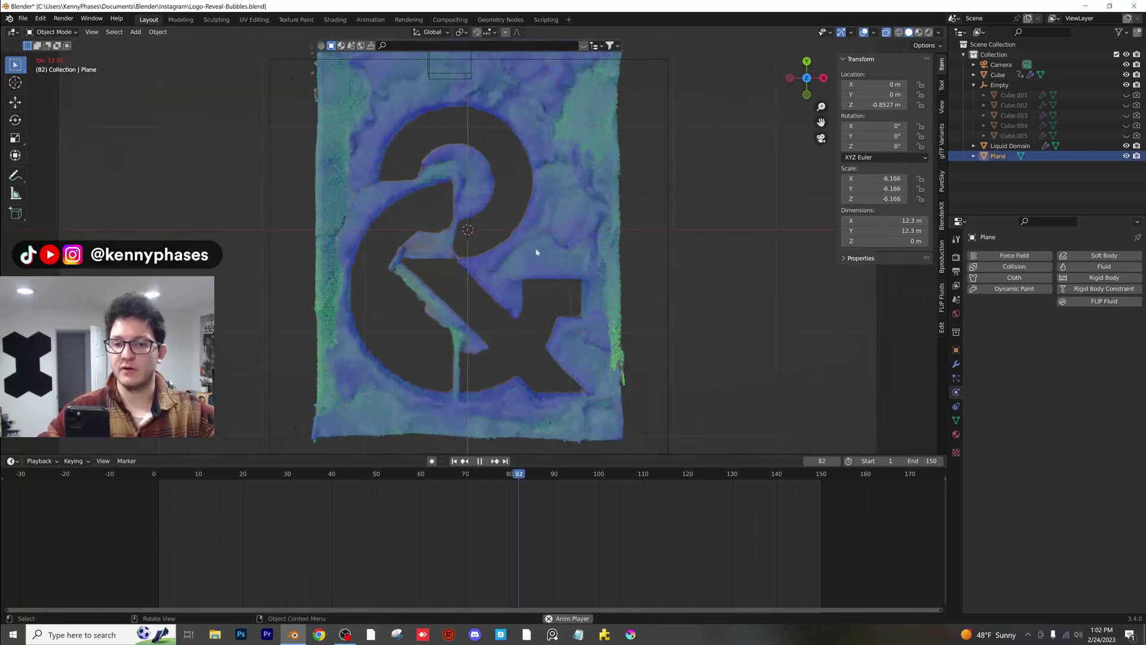
key(space)
middle_drag(546, 258, 483, 251)
scroll(484, 252, up, 3)
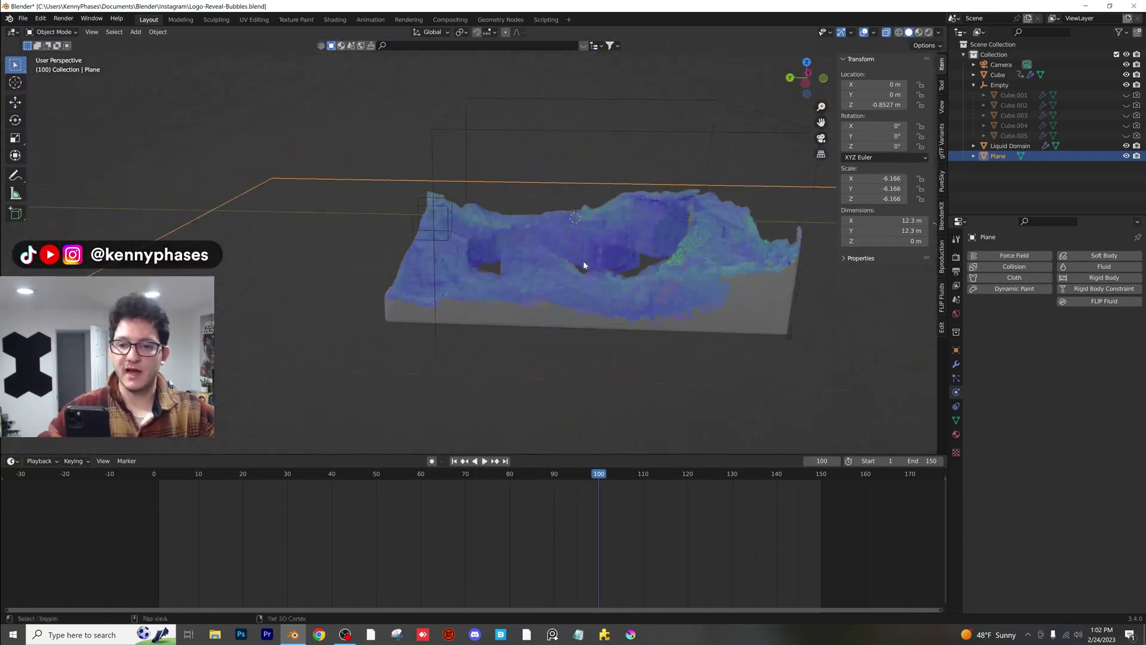
Step: Replay the simulation from about frame 56 in perspective, let it loop, and stop at frame 39
click(403, 477)
key(space)
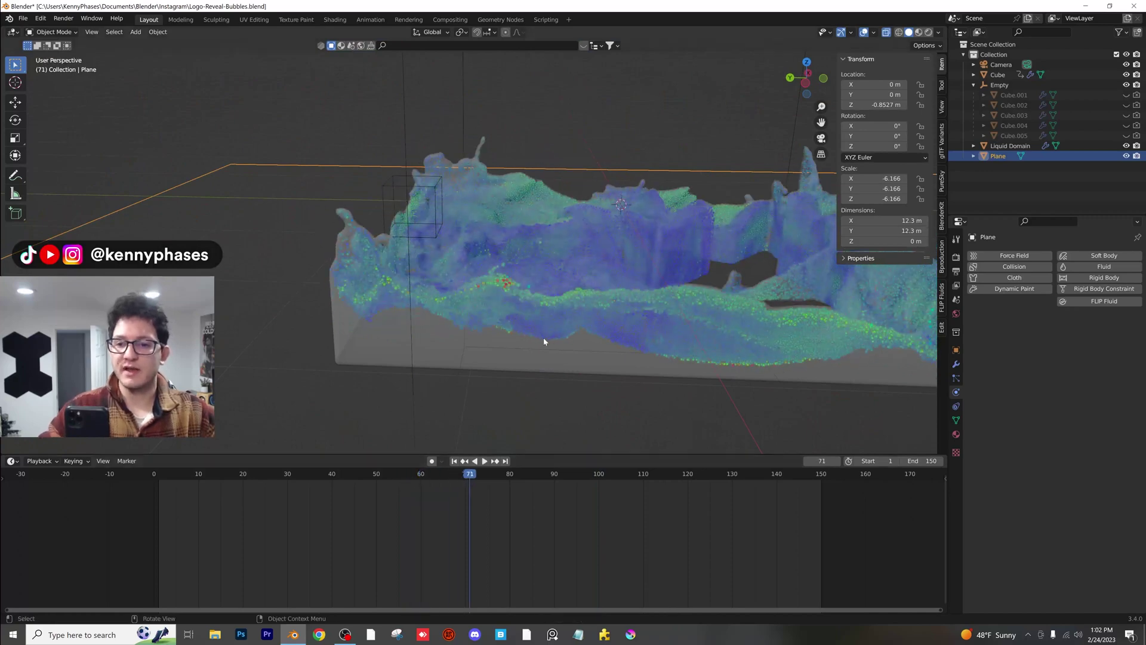
scroll(543, 338, down, 4)
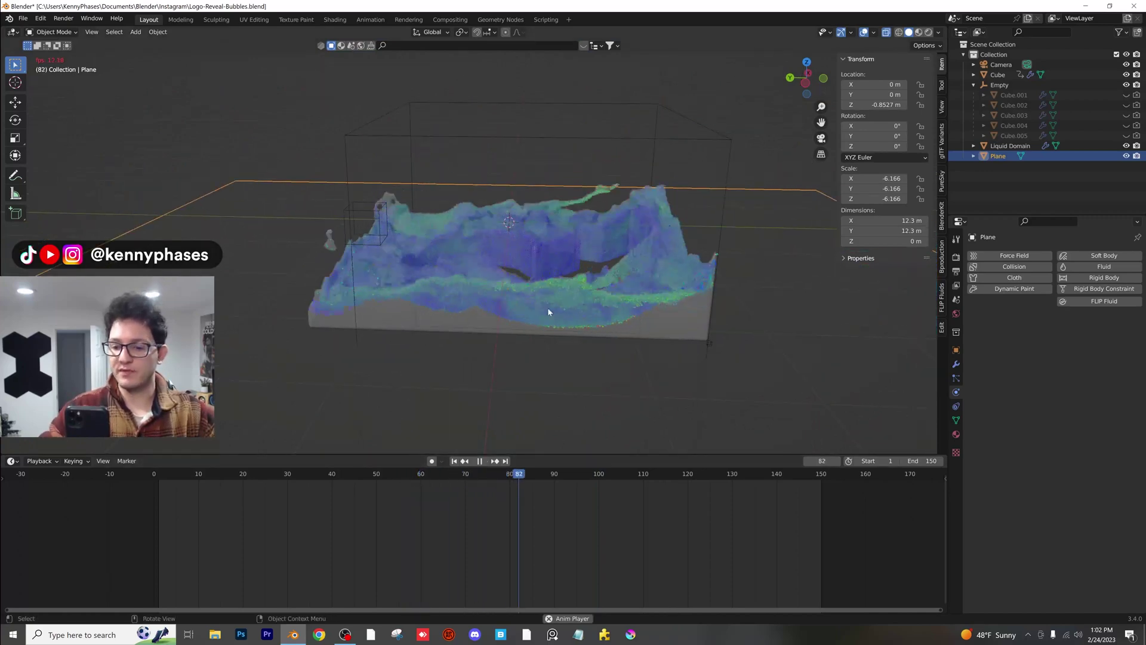
middle_drag(775, 340, 744, 353)
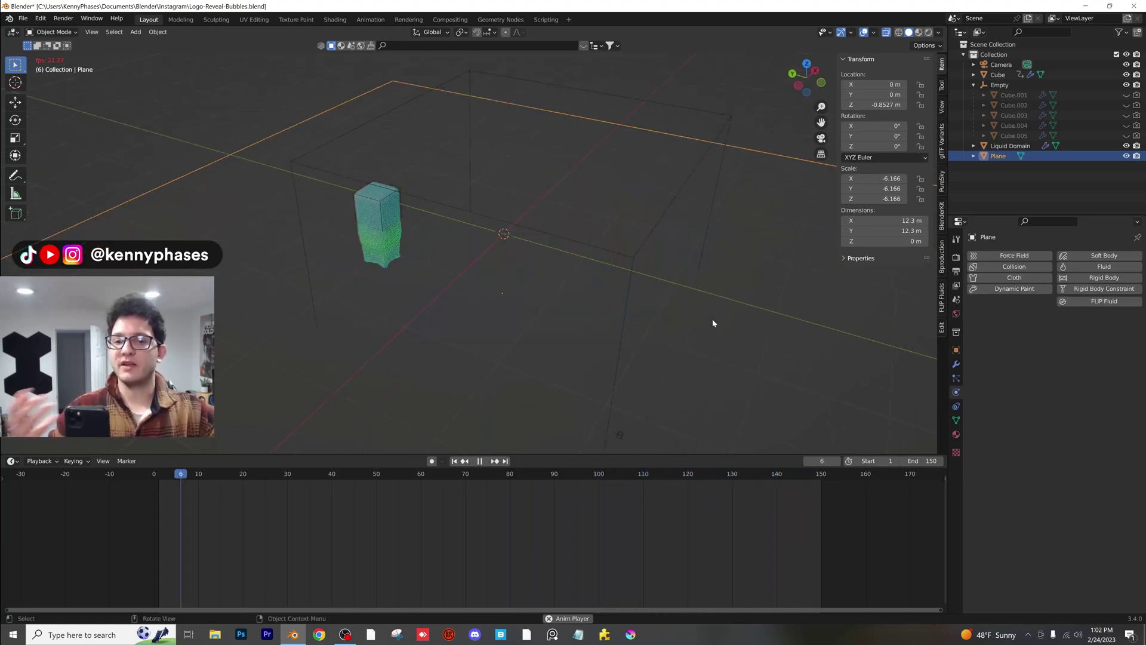
key(space)
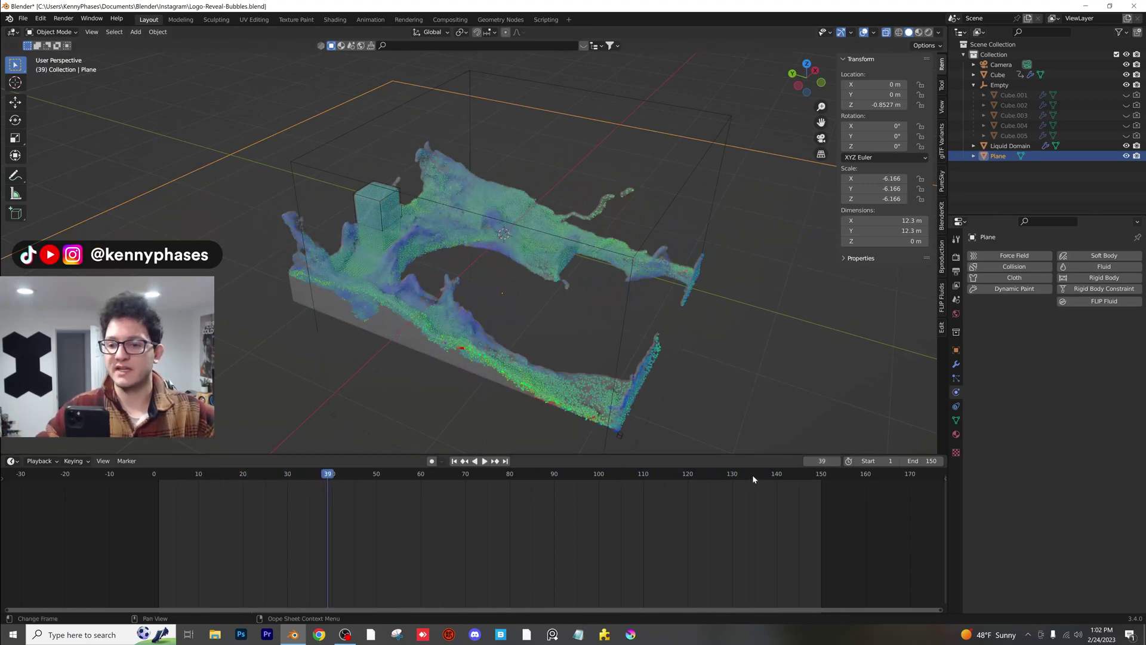
Step: Go to frame 136, check the logo through the camera, and play to frame 141 to inspect the floating droplets from the side
drag(775, 475, 759, 474)
key(KP_0)
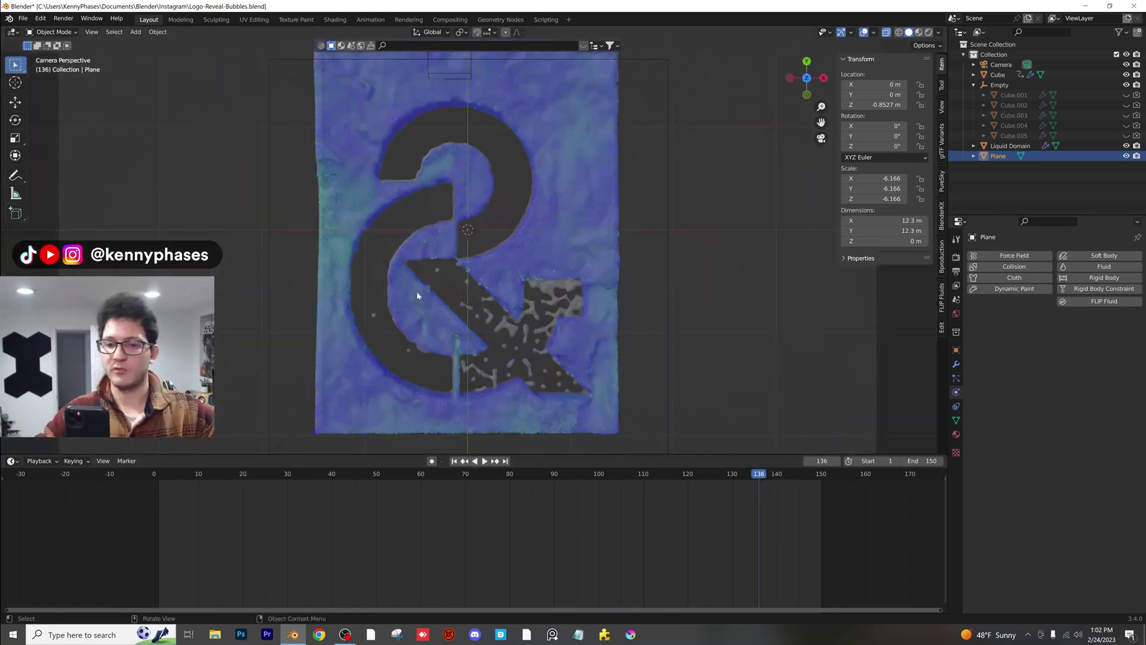
scroll(462, 262, up, 5)
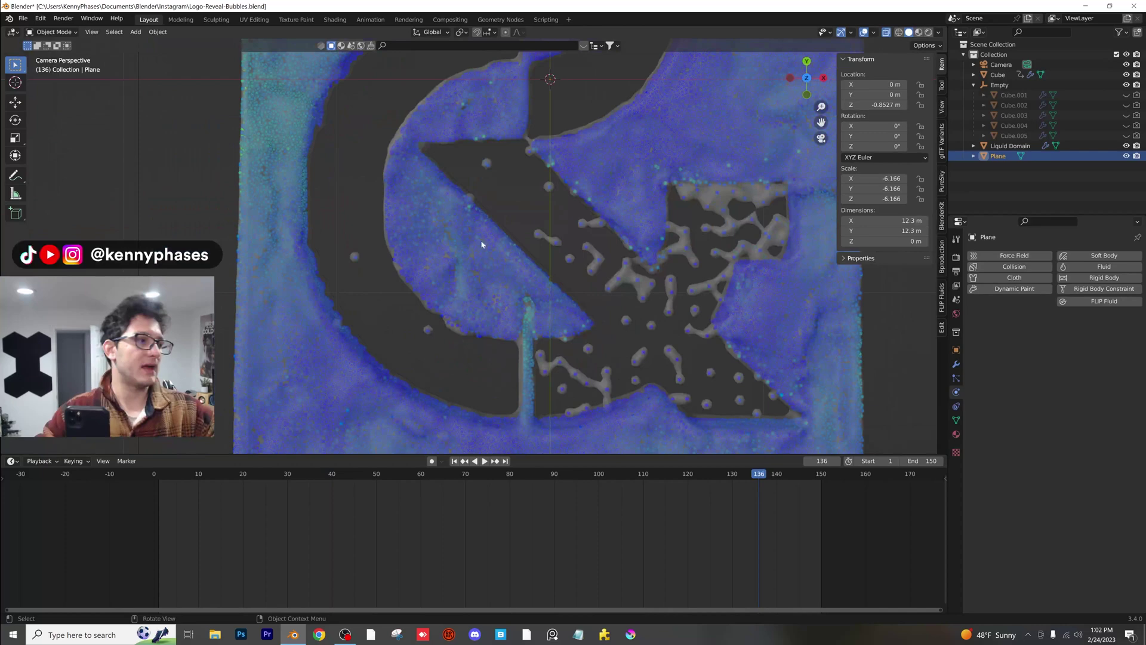
scroll(482, 245, down, 5)
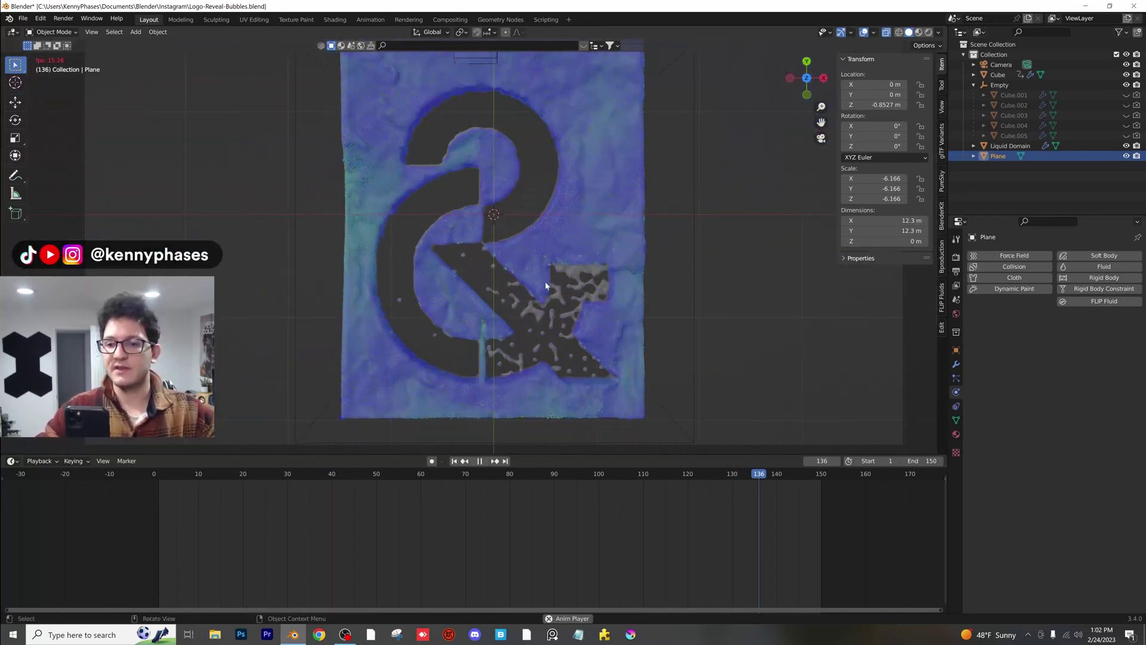
key(space)
middle_drag(549, 301, 503, 294)
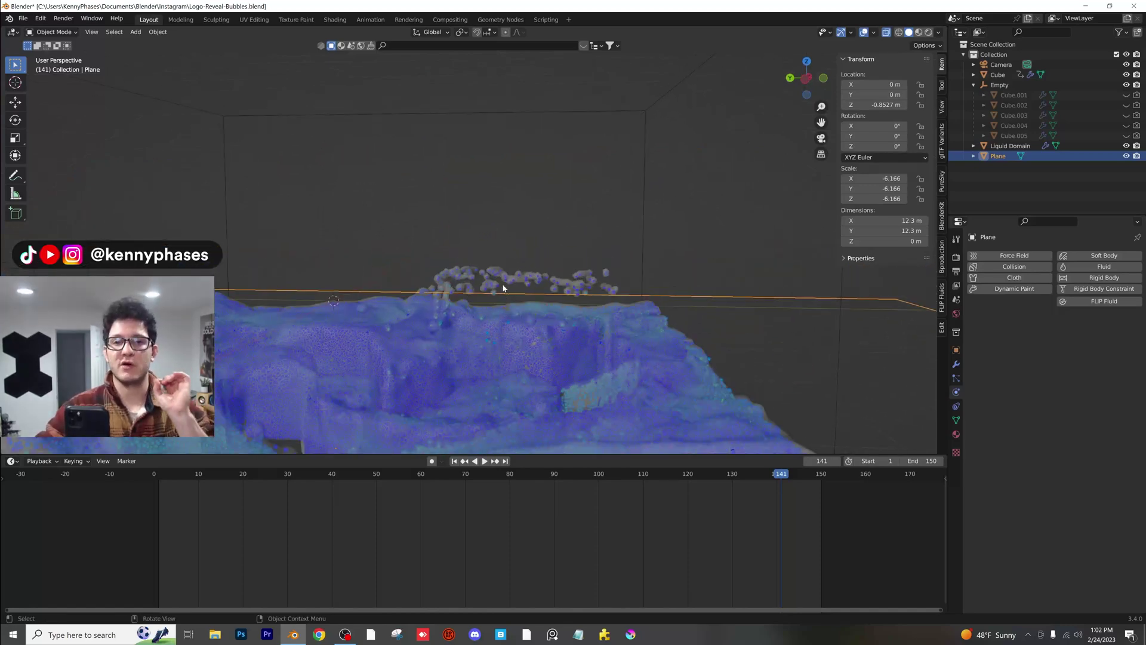
Step: Show the Empty's five logo cubes in the viewport, turn off X-ray, and inspect the droplets above the logo up close
scroll(520, 285, down, 4)
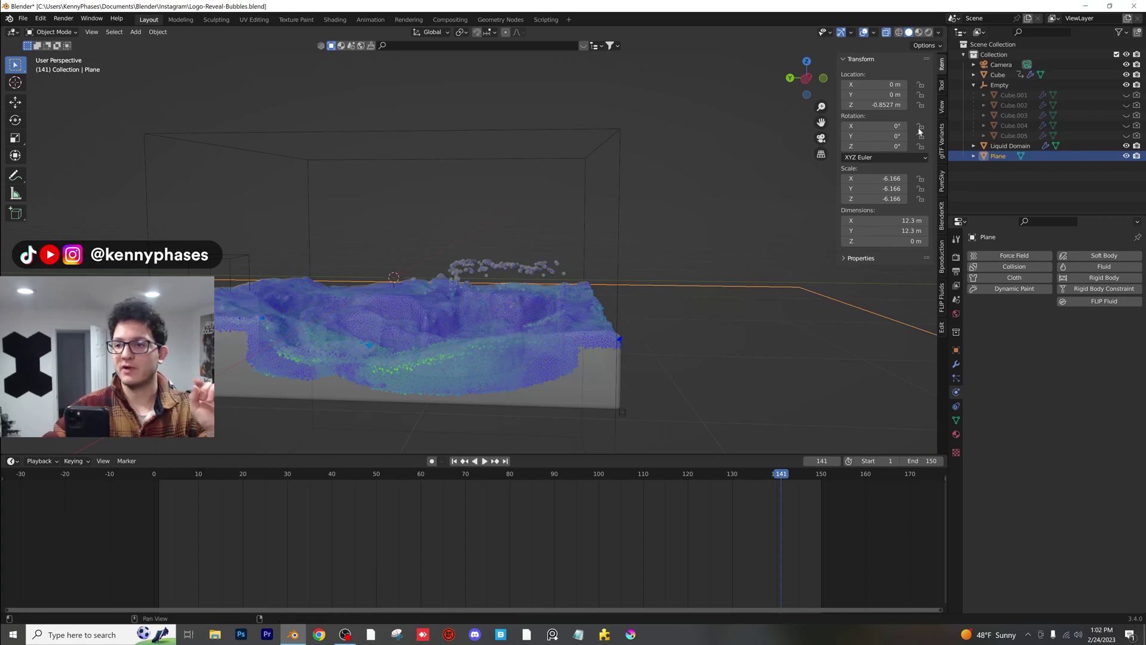
drag(1126, 95, 1126, 137)
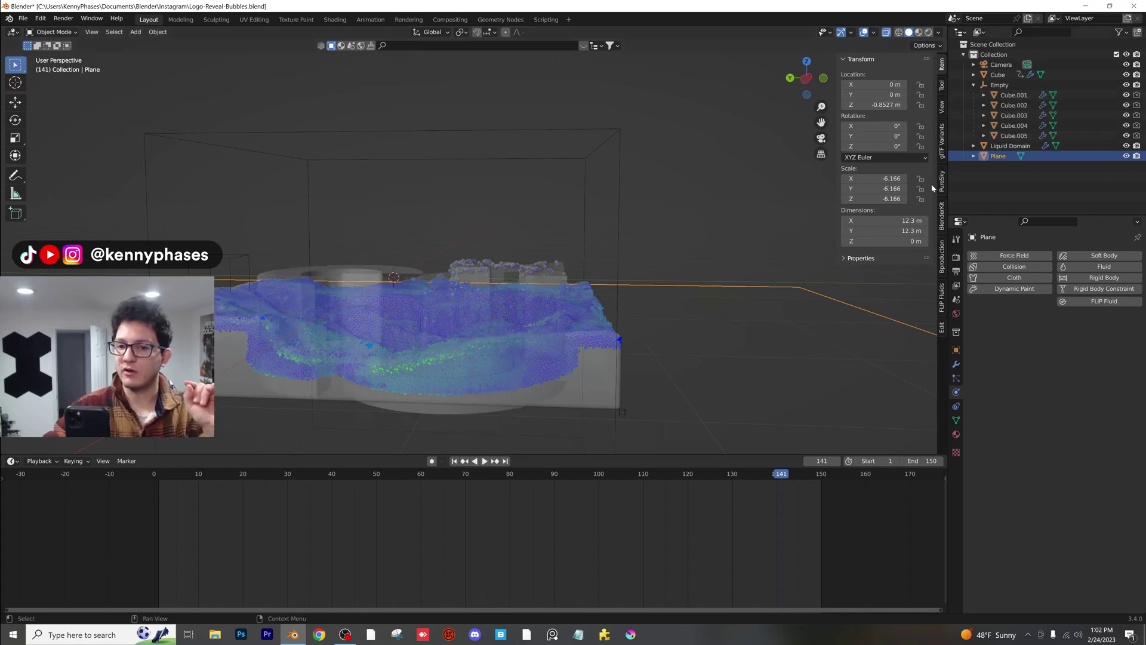
scroll(596, 292, up, 4)
mouse_move(603, 289)
middle_down()
mouse_move(614, 268)
mouse_move(614, 286)
mouse_move(584, 285)
mouse_move(600, 272)
middle_up()
click(629, 295)
click(886, 33)
middle_drag(655, 210, 498, 242)
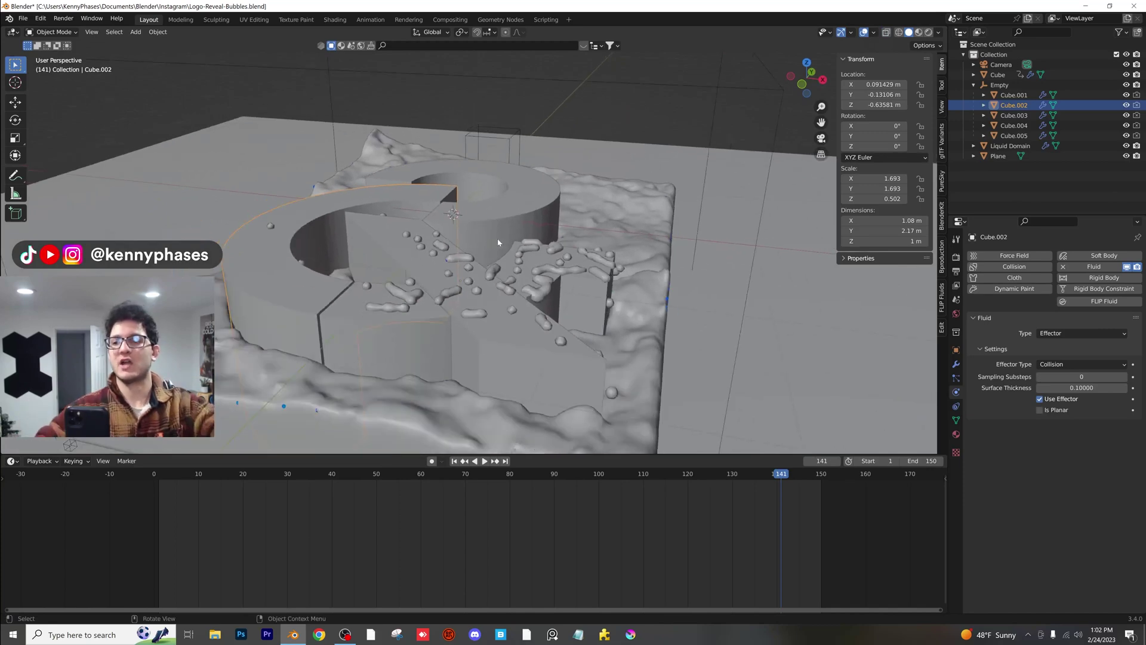
Step: Scale the Empty along Z to 1.840 to make the logo effectors taller than the floating droplets
click(999, 85)
middle_drag(687, 251, 479, 233)
key(s)
key(z)
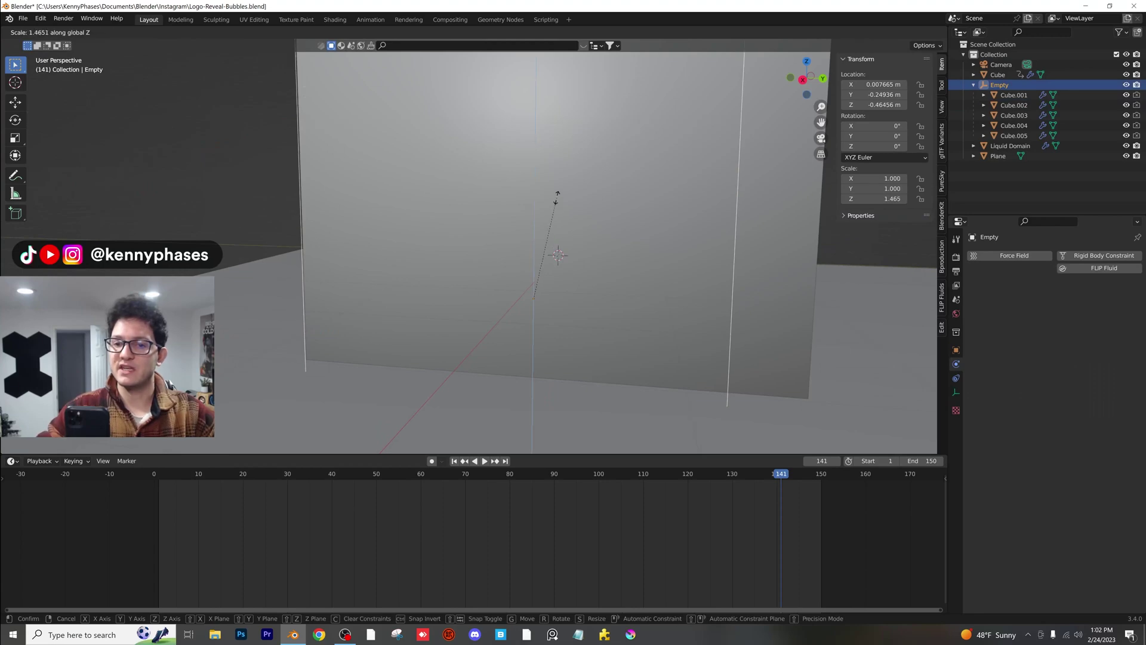
click(555, 206)
middle_drag(555, 206, 601, 254)
key(s)
key(z)
click(565, 193)
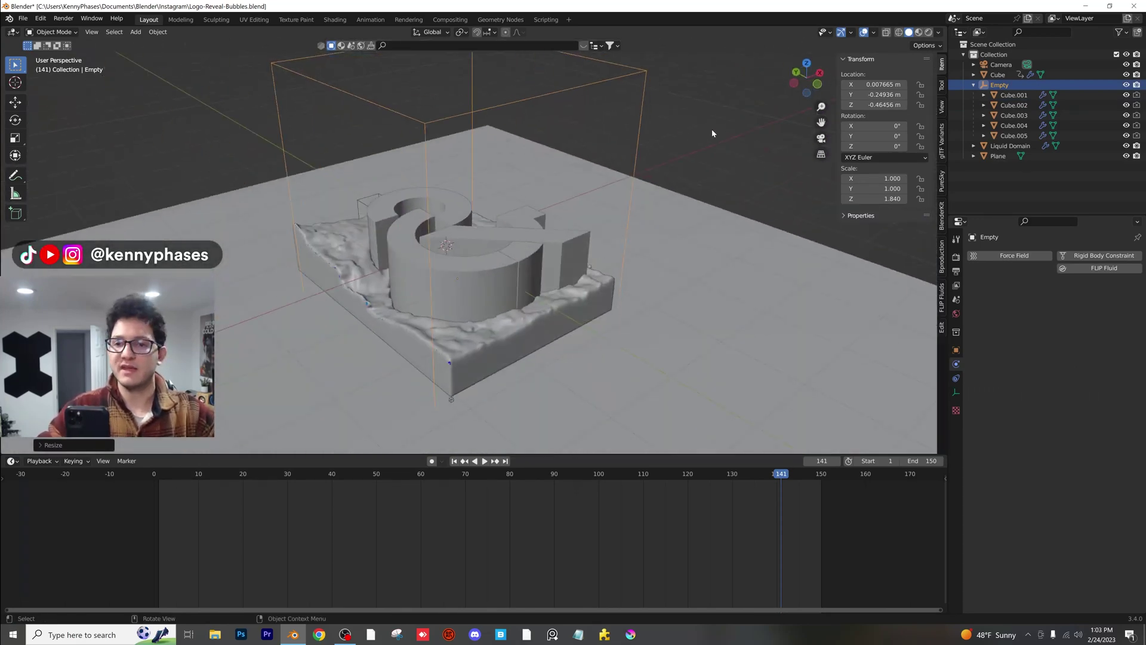
Step: Hide the Empty's five logo cubes in the viewport and save the file
drag(1126, 95, 1127, 136)
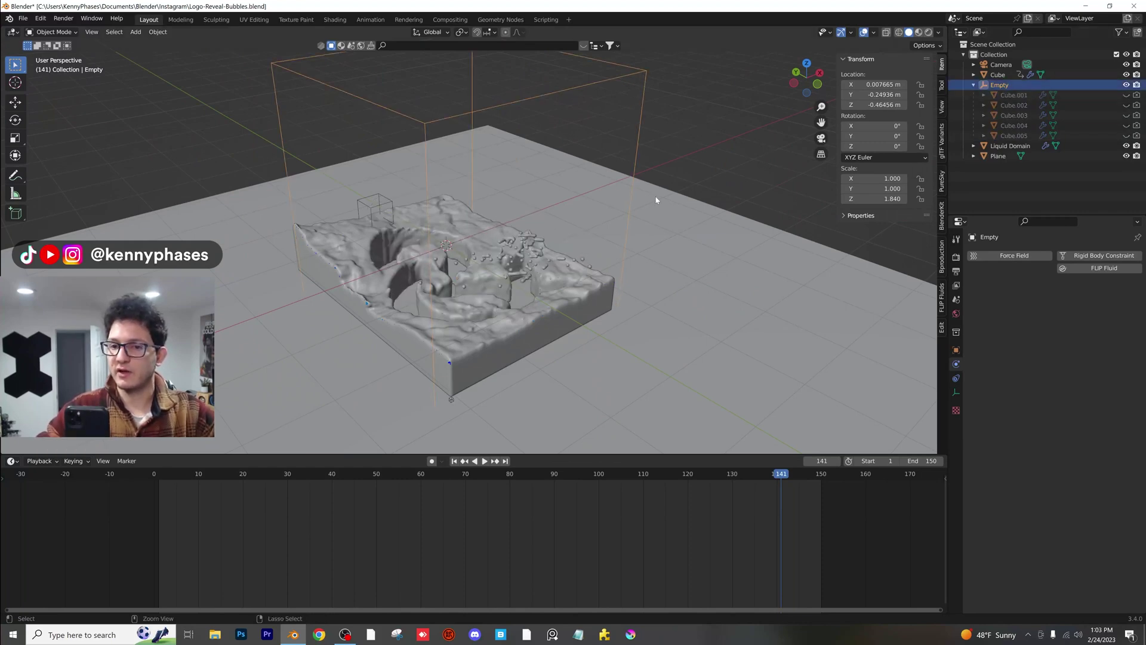
key(ctrl+s)
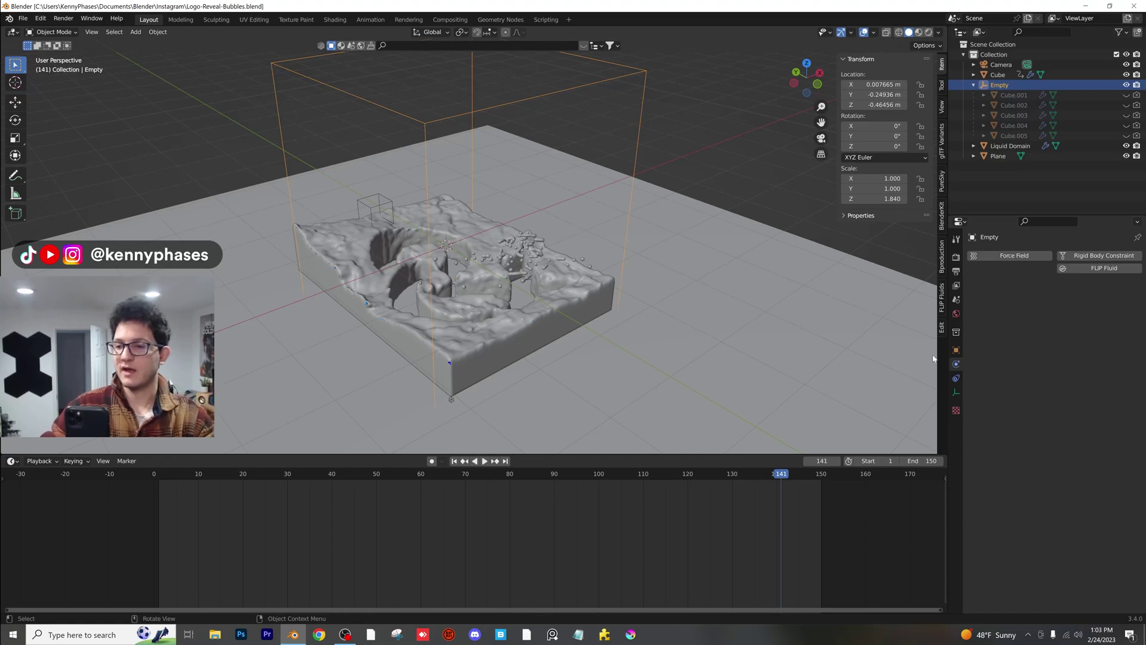
Step: Switch the viewport to rendered shading and inspect the glass-like liquid around the logo from above and at an angle
click(929, 33)
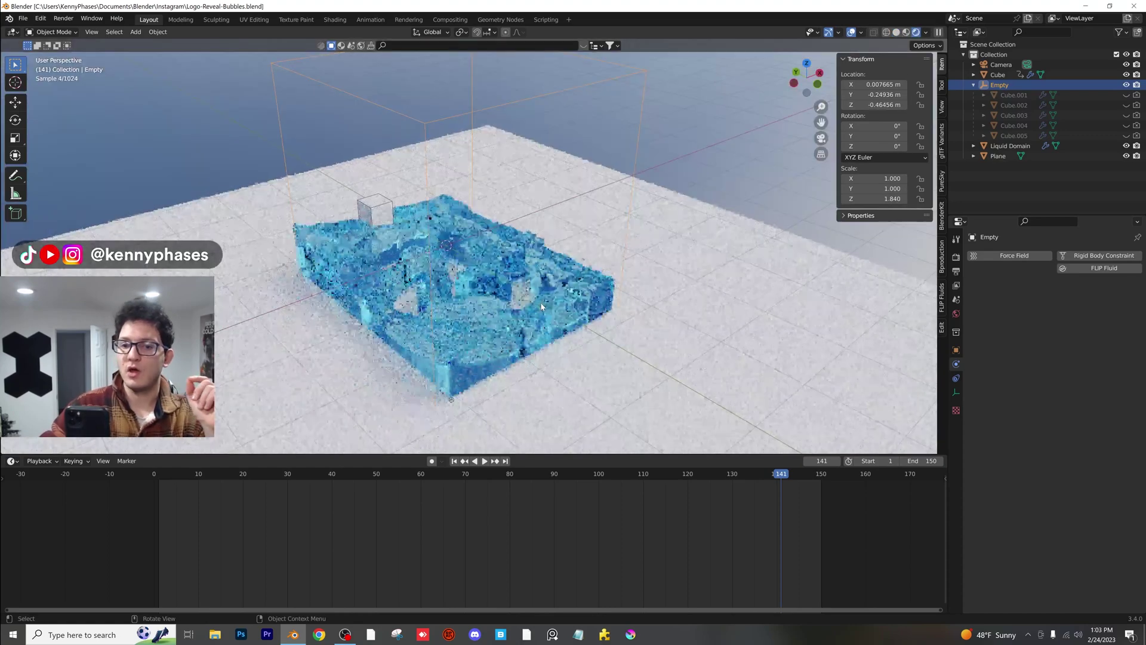
mouse_move(531, 307)
middle_down()
mouse_move(512, 332)
mouse_move(486, 259)
middle_up()
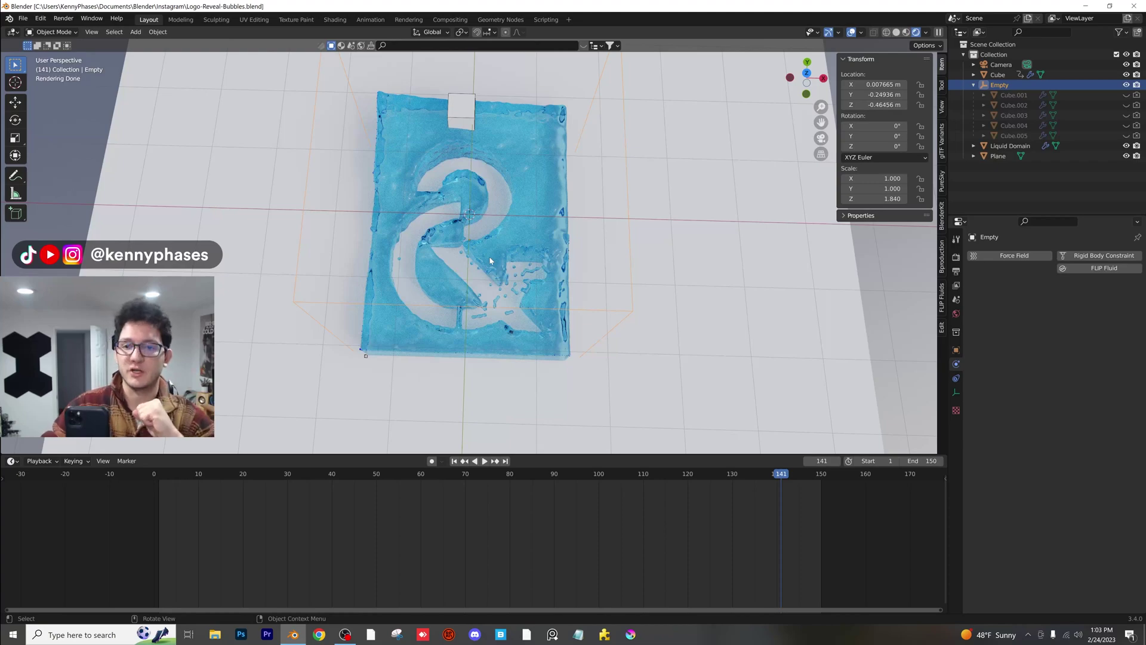
middle_drag(490, 261, 400, 303)
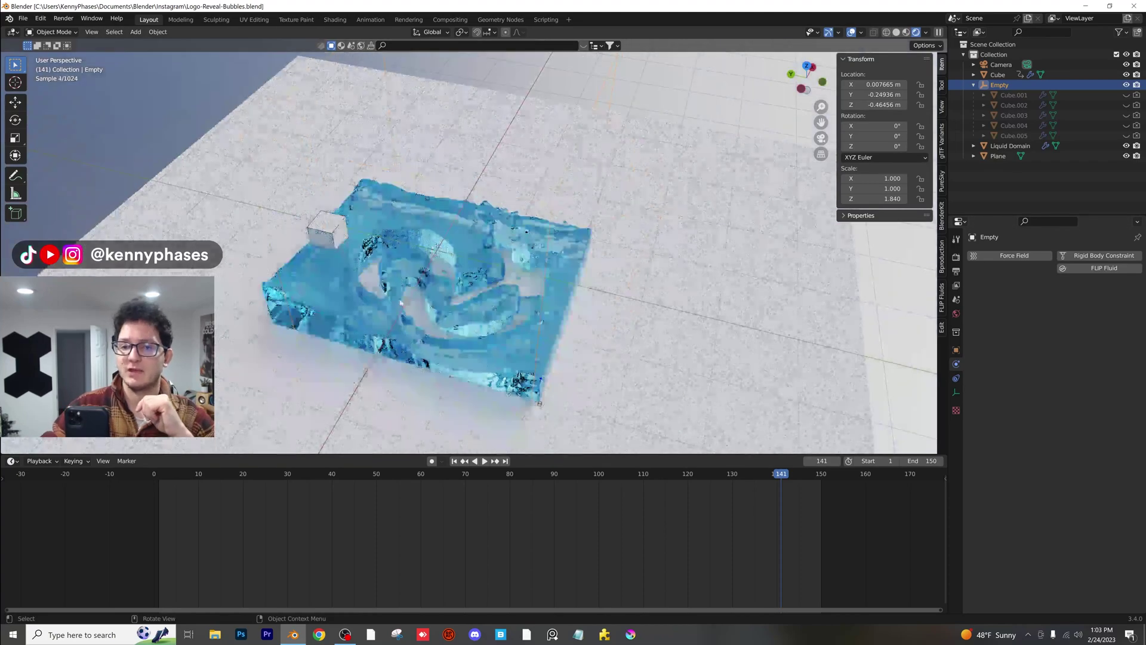
Step: Select the Liquid Domain, review its fluid settings down to the cache section, and deselect it
click(400, 302)
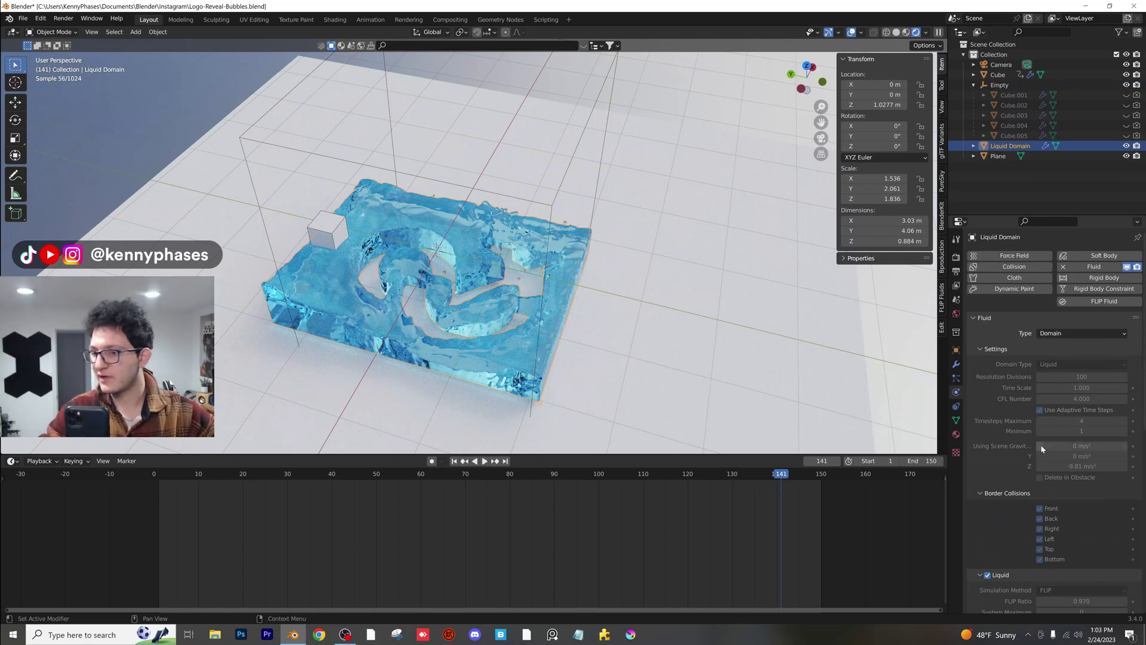
scroll(1020, 434, down, 8)
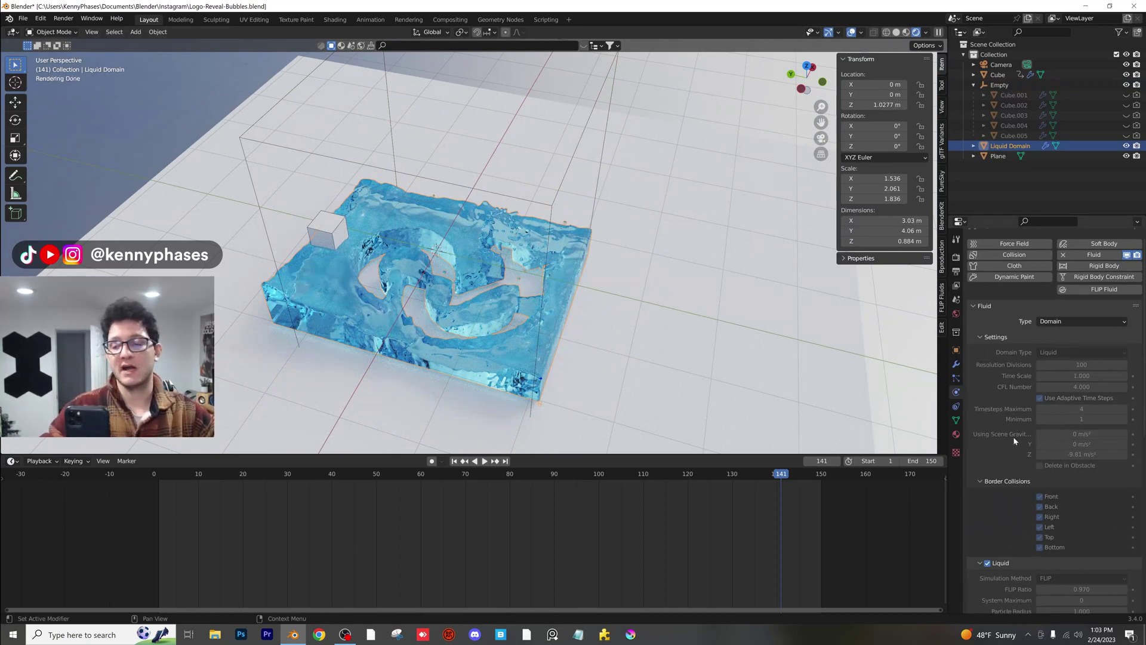
scroll(1013, 447, down, 3)
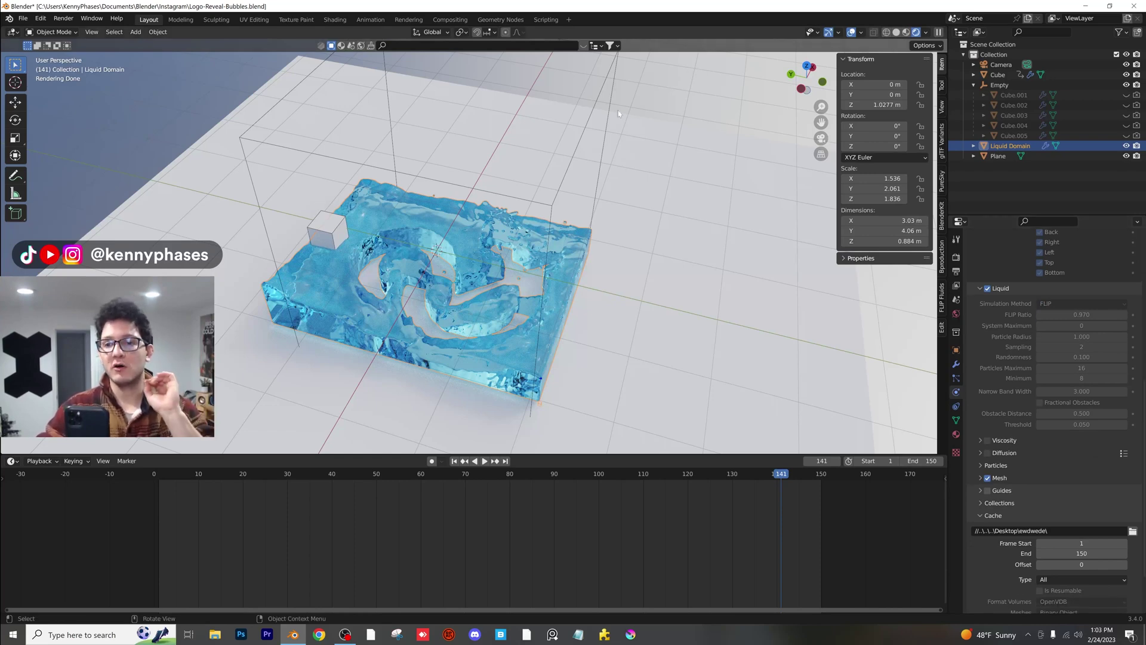
click(170, 128)
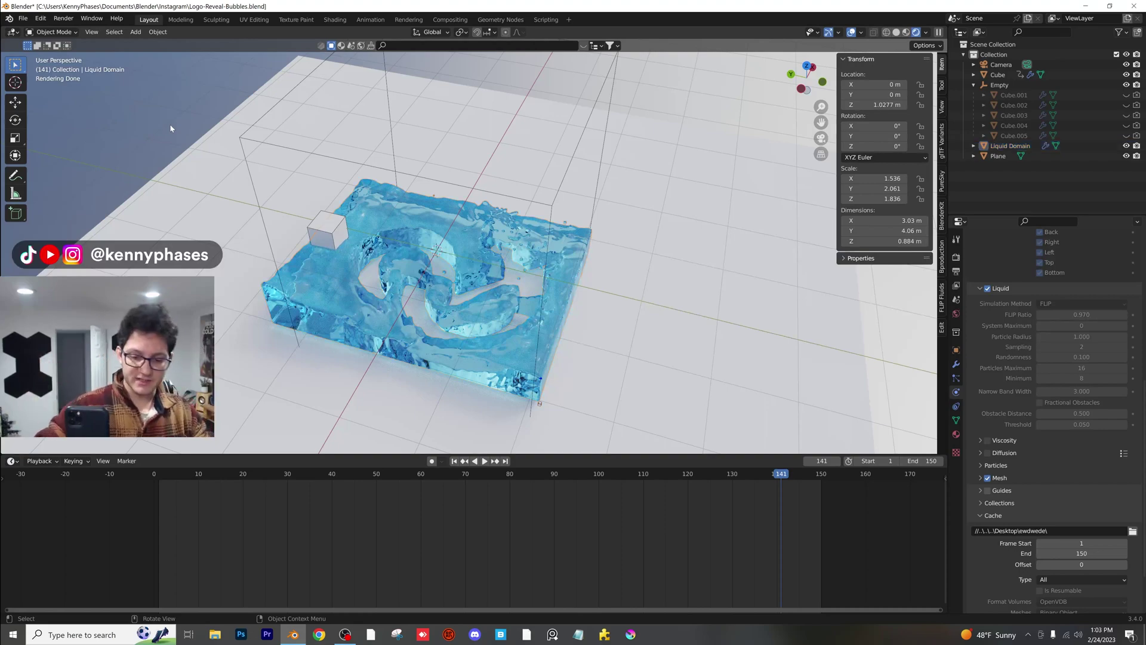
Step: Play the rendered liquid simulation through the camera and stop at frame 86
key(KP_0)
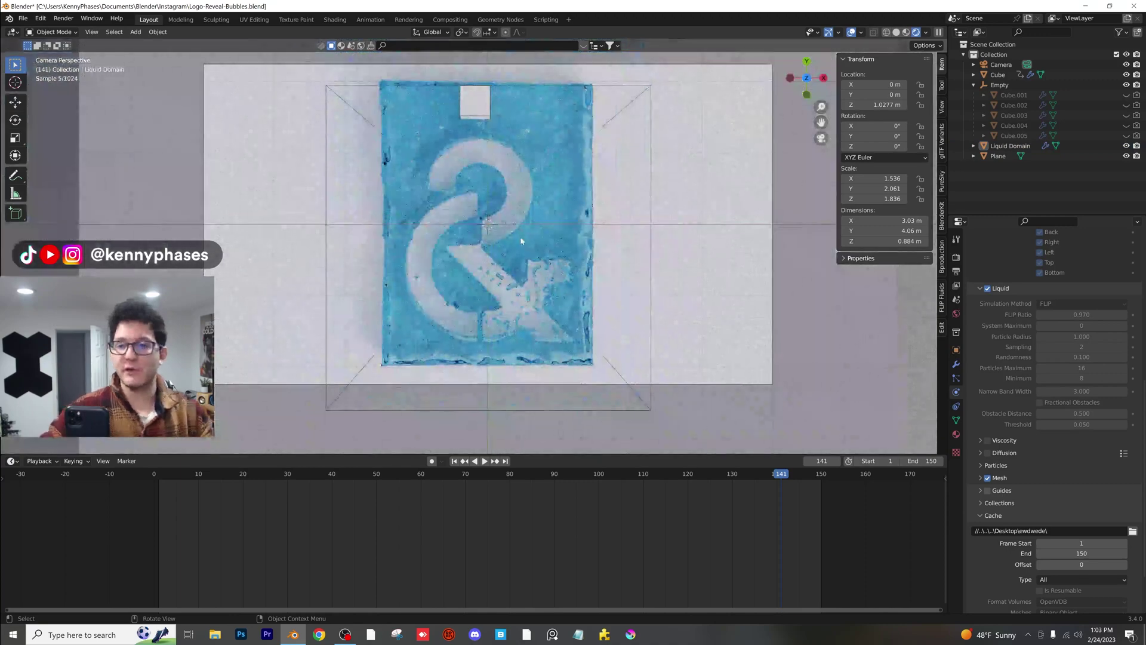
scroll(502, 247, down, 1)
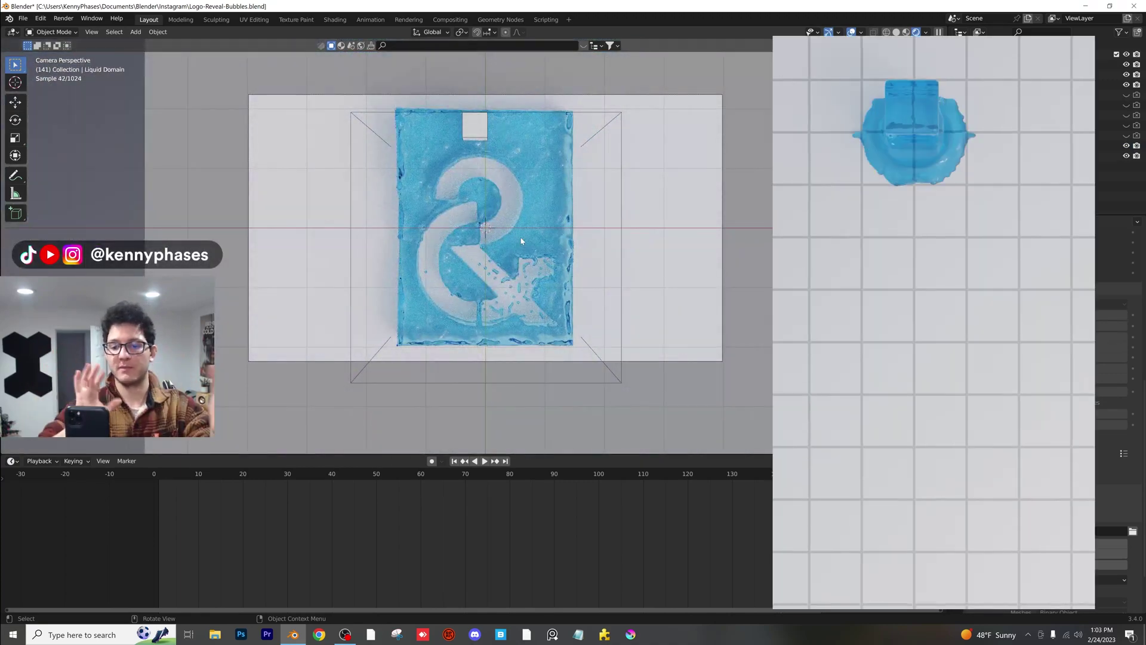
key(space)
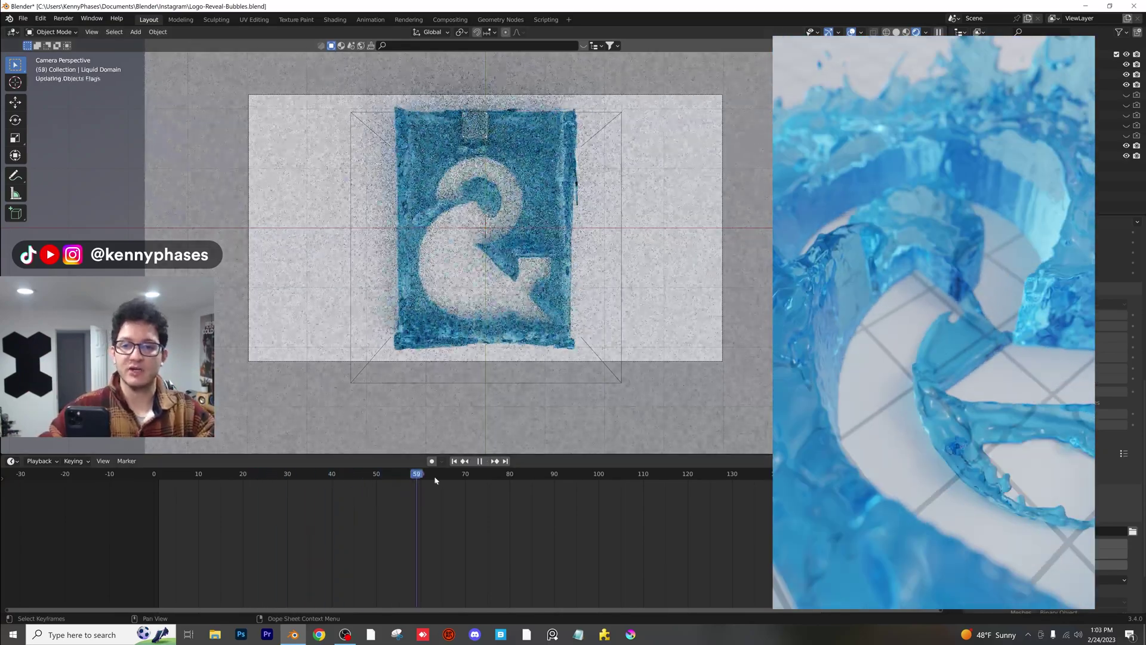
key(space)
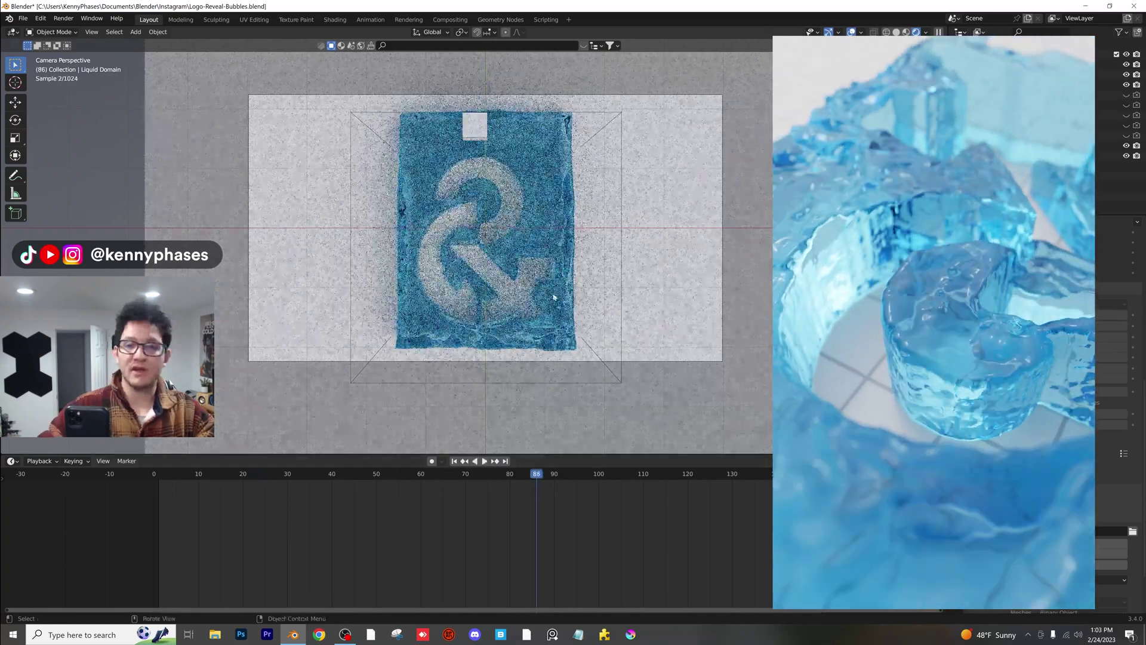